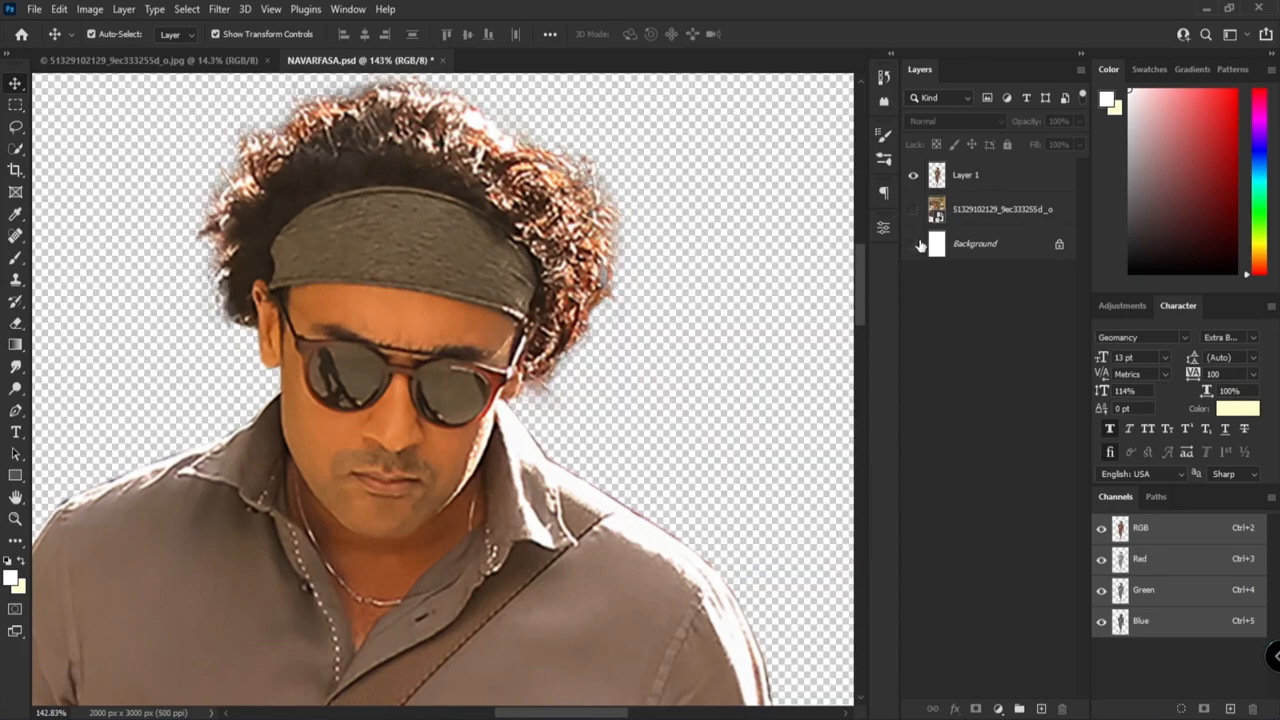
scroll(604, 388, "up", 5)
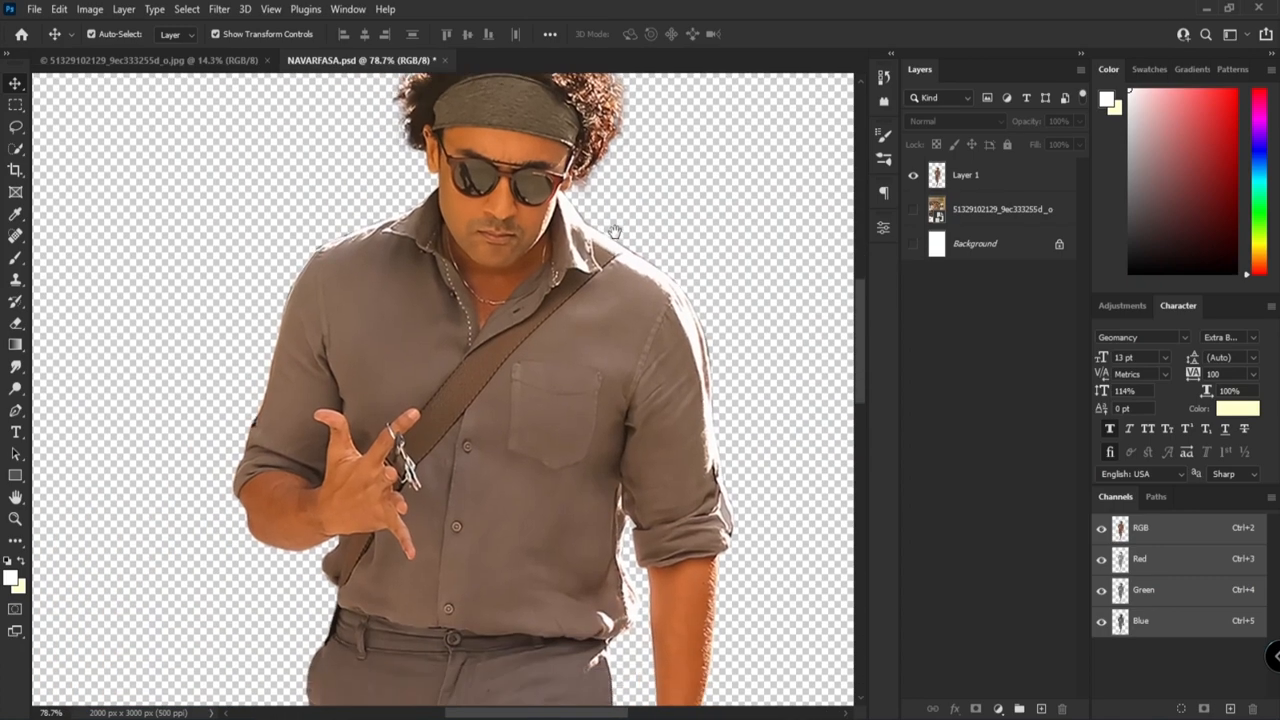
scroll(562, 244, "down", 8)
scroll(565, 250, "up", 3)
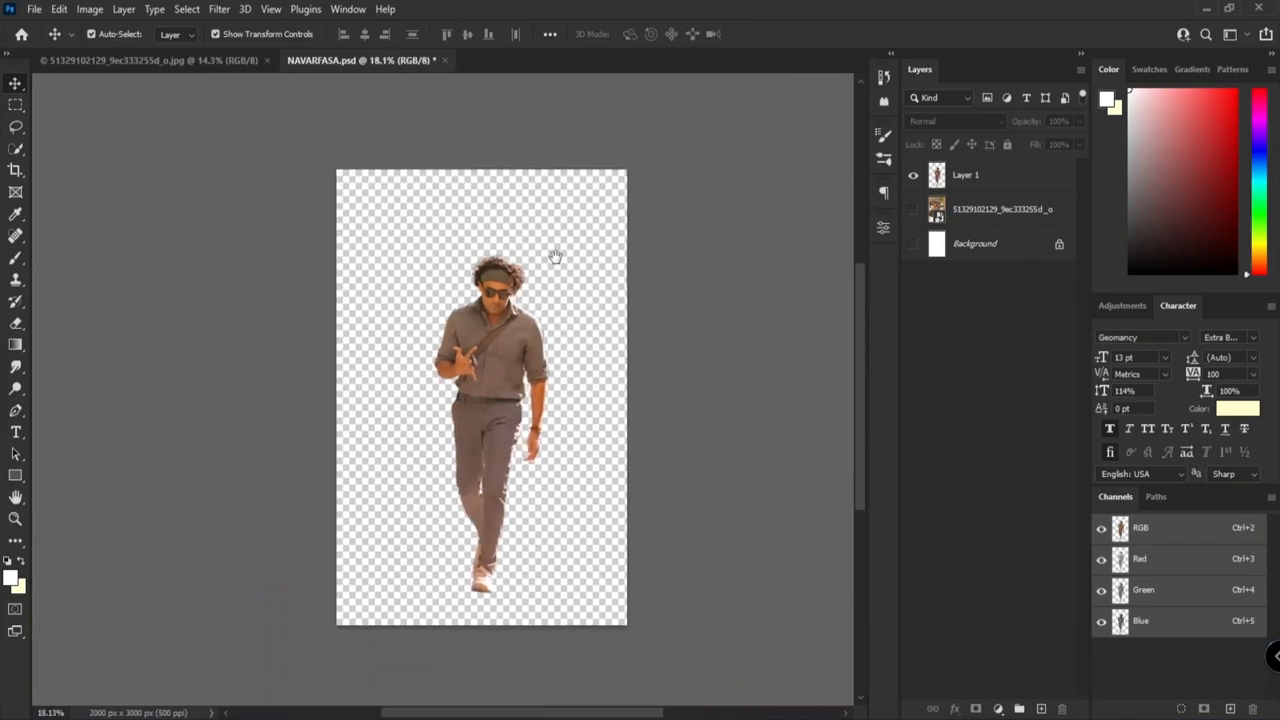
scroll(528, 265, "down", 1)
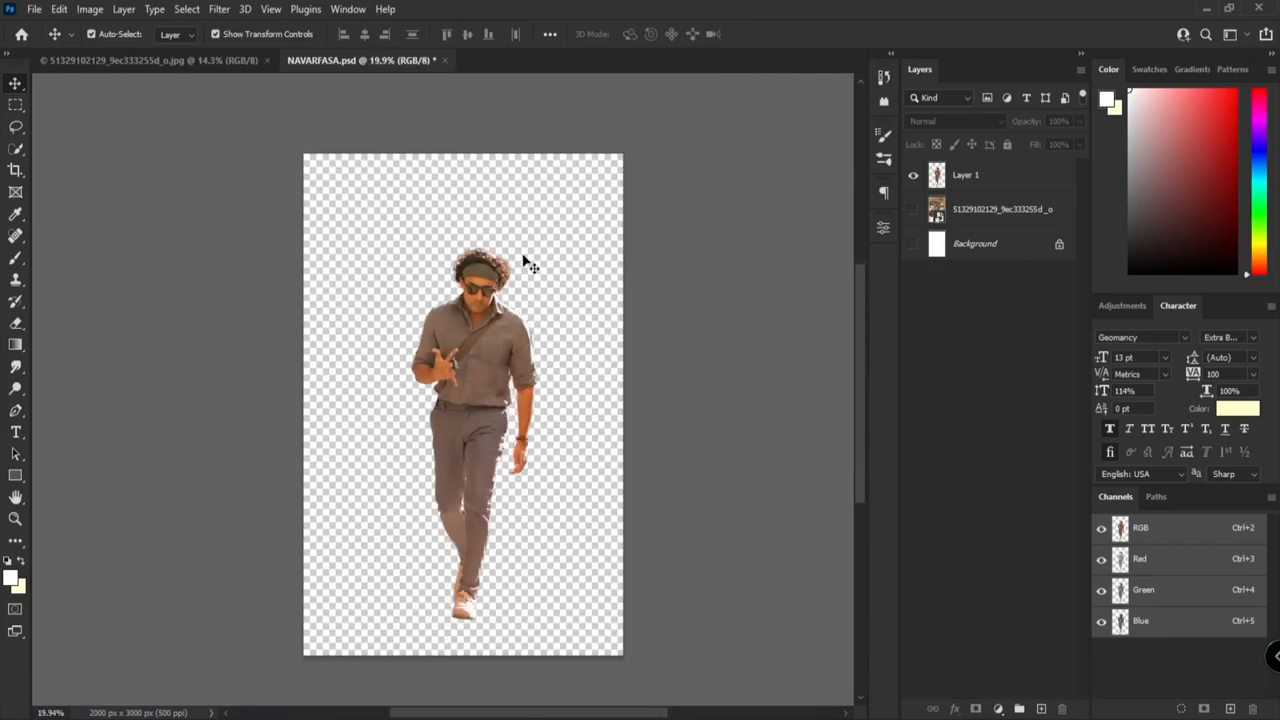
Step: With the Pen tool, trace a path on the man's face from below the ear down the jawline to the chin
scroll(490, 363, "up", 10)
key("p")
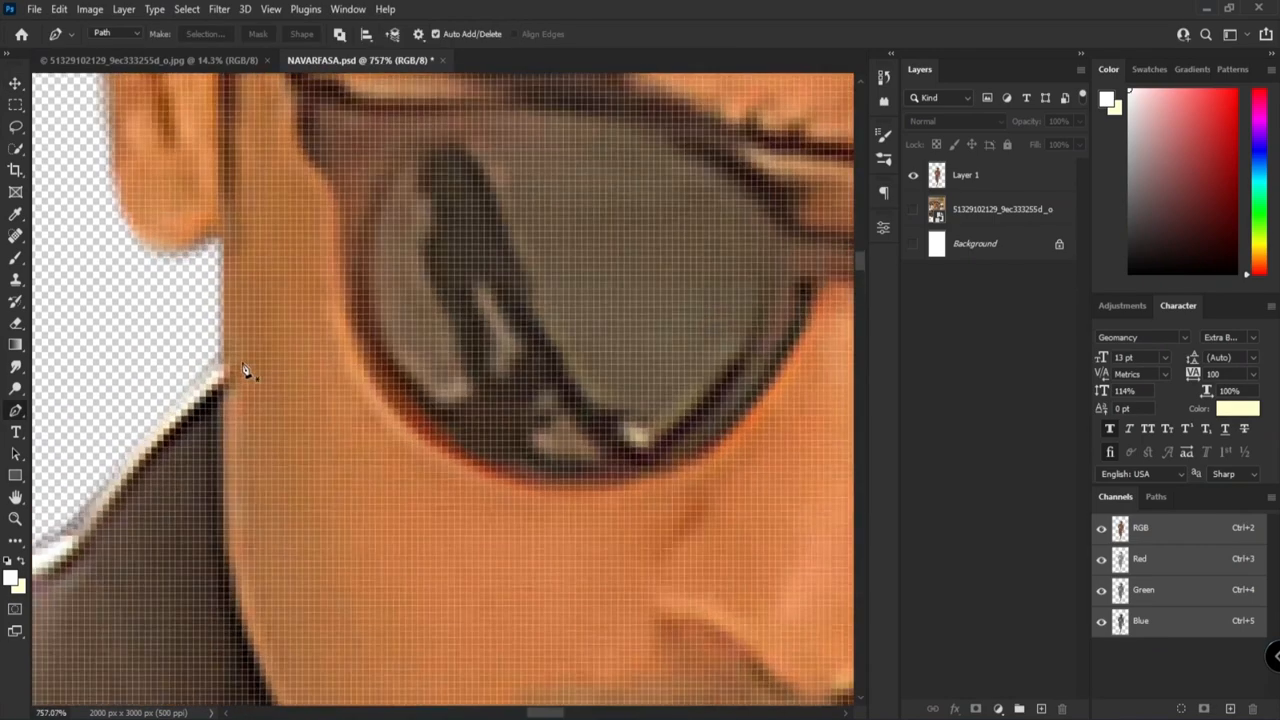
scroll(231, 459, "down", 5)
left_click(203, 346)
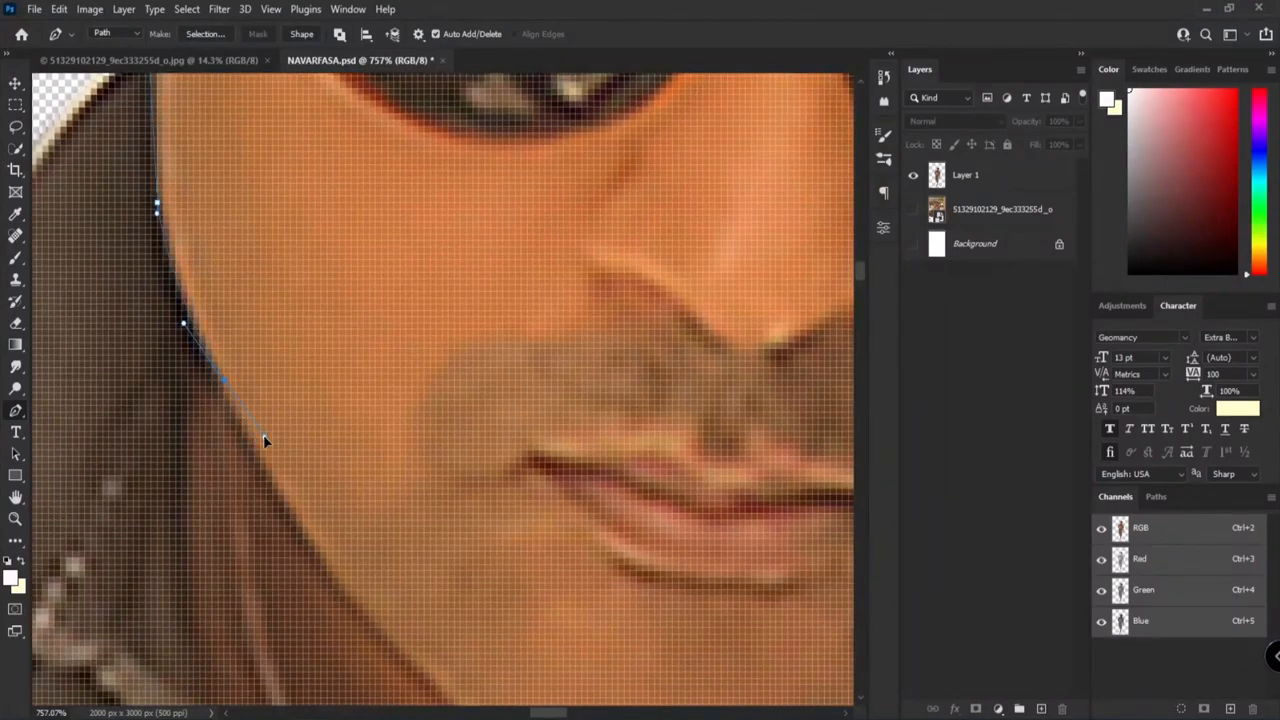
left_click(263, 440)
left_click(311, 553)
scroll(283, 456, "down", 3)
scroll(283, 456, "right", 2)
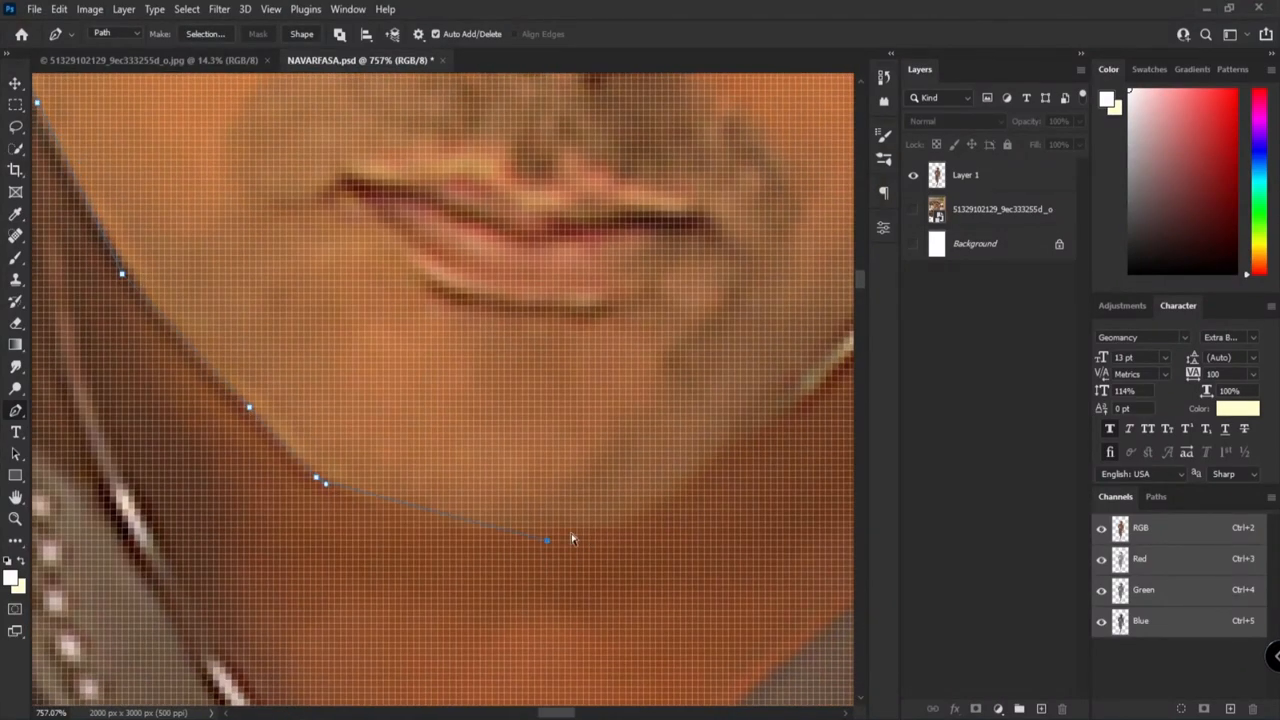
Step: Continue the path up the other side of the jaw and close it loosely around the hair
scroll(547, 541, "up", 10)
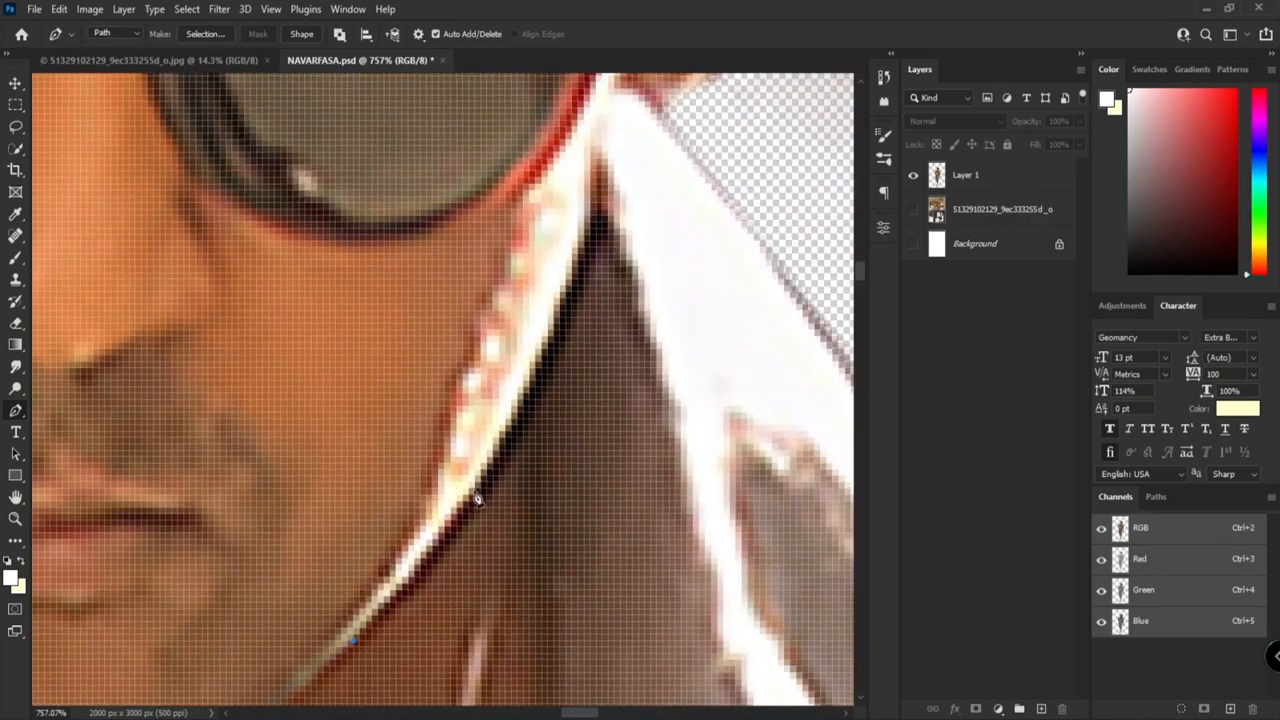
scroll(563, 371, "down", 6)
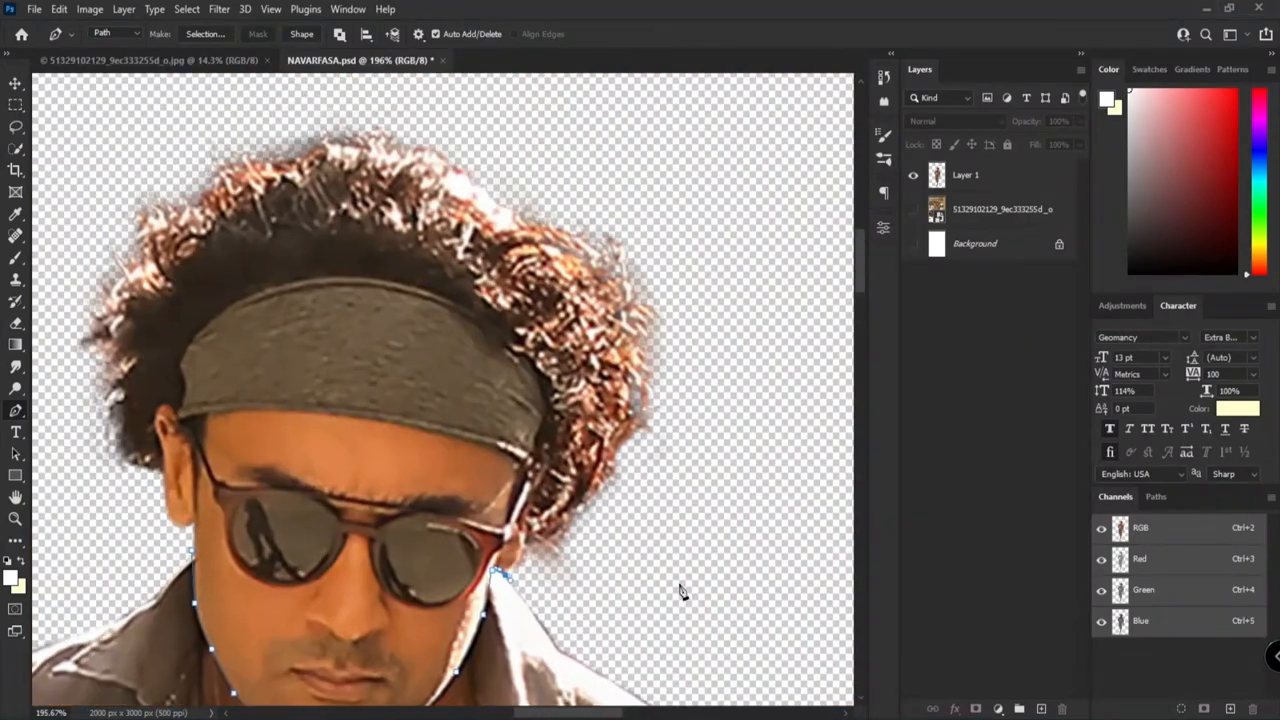
scroll(449, 603, "up", 2)
scroll(492, 615, "down", 4)
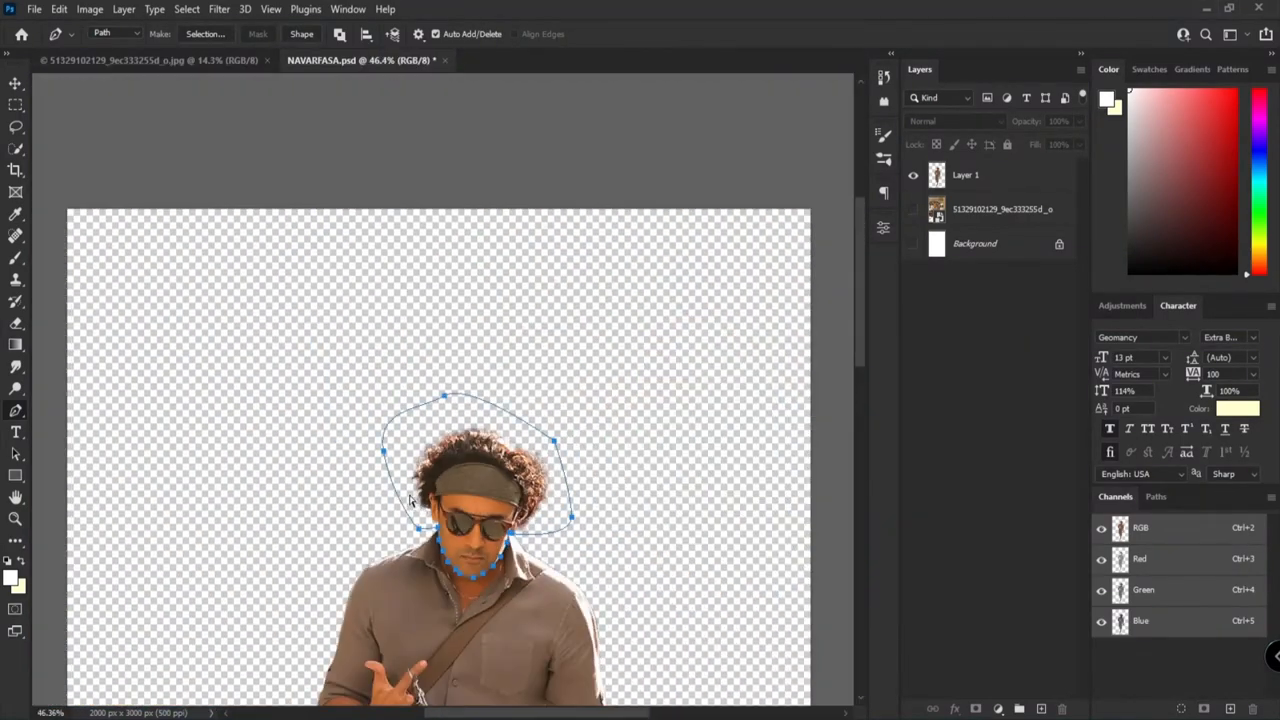
Step: Turn the head path into a selection, move the head from Layer 1 to a new layer and hide that layer
left_click(1002, 170)
key("ctrl+shift+alt+n")
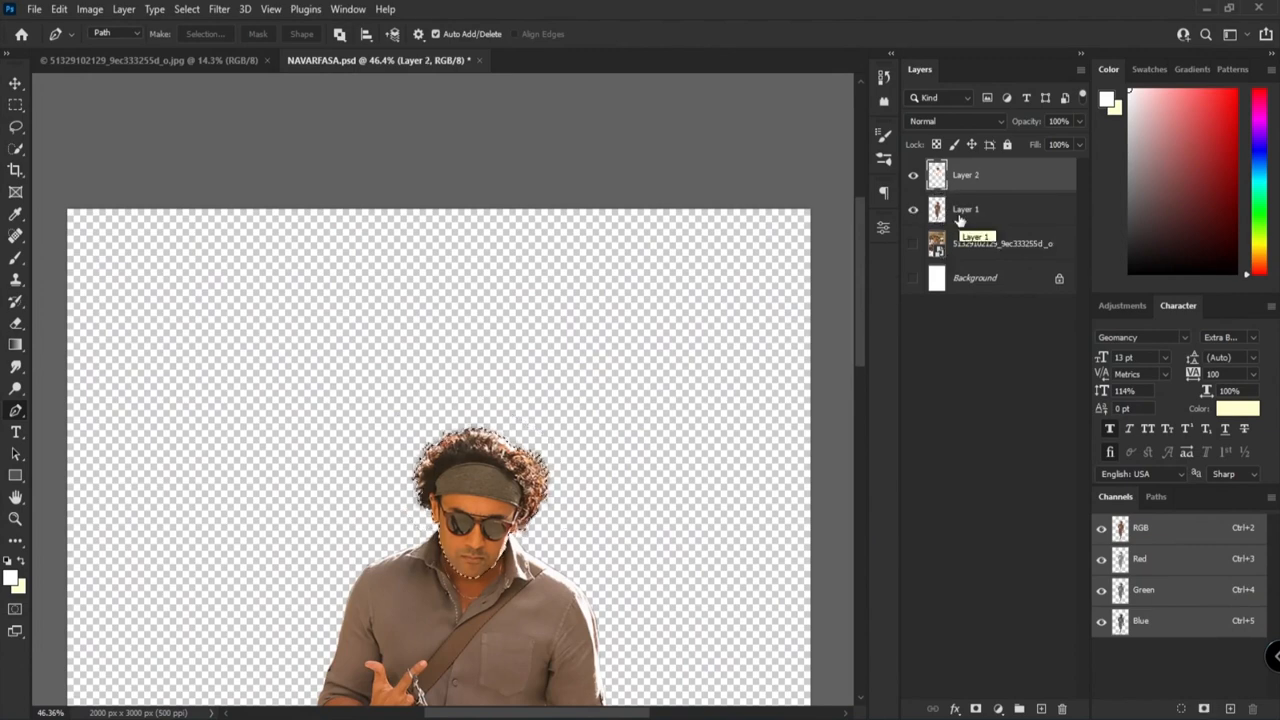
left_click(960, 215)
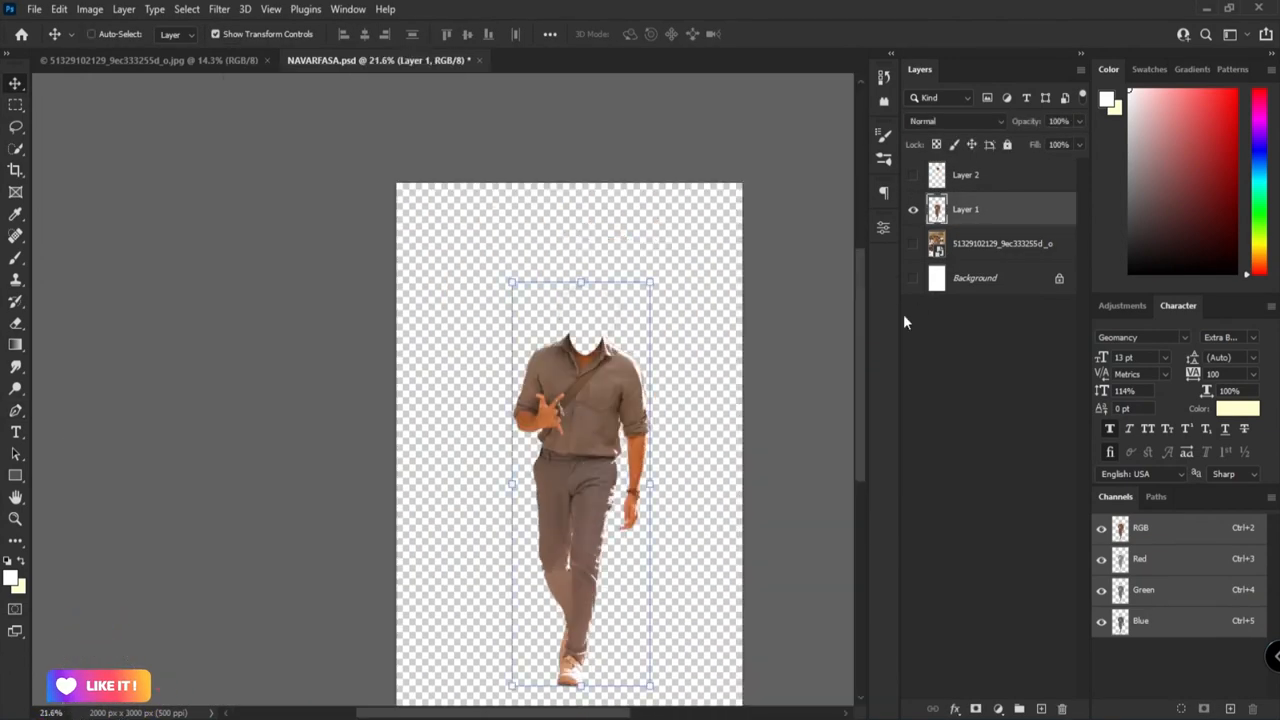
Step: Apply the Shadows/Highlights adjustment to the body on Layer 1
key("ctrl+u")
left_click(1076, 167)
left_click(89, 9)
mouse_move(114, 49)
left_click(314, 330)
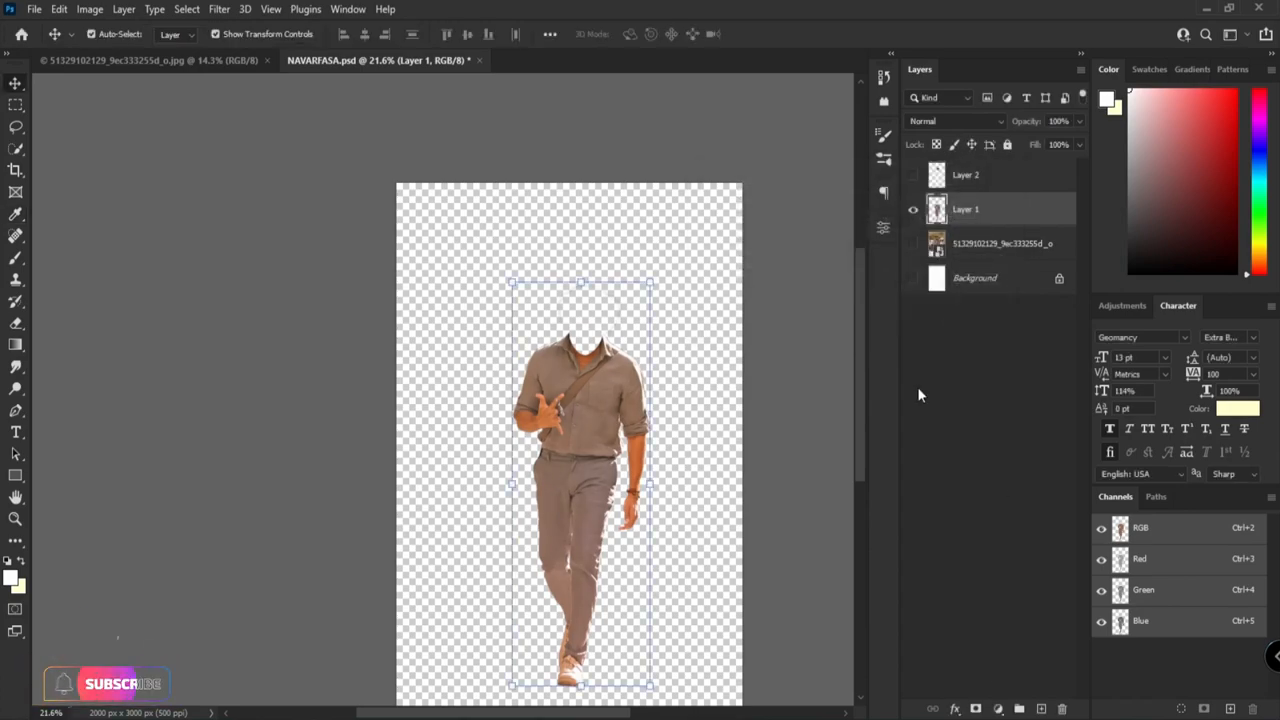
Step: Add a Hue/Saturation adjustment layer above Layer 1 and adjust its color settings
left_click(997, 708)
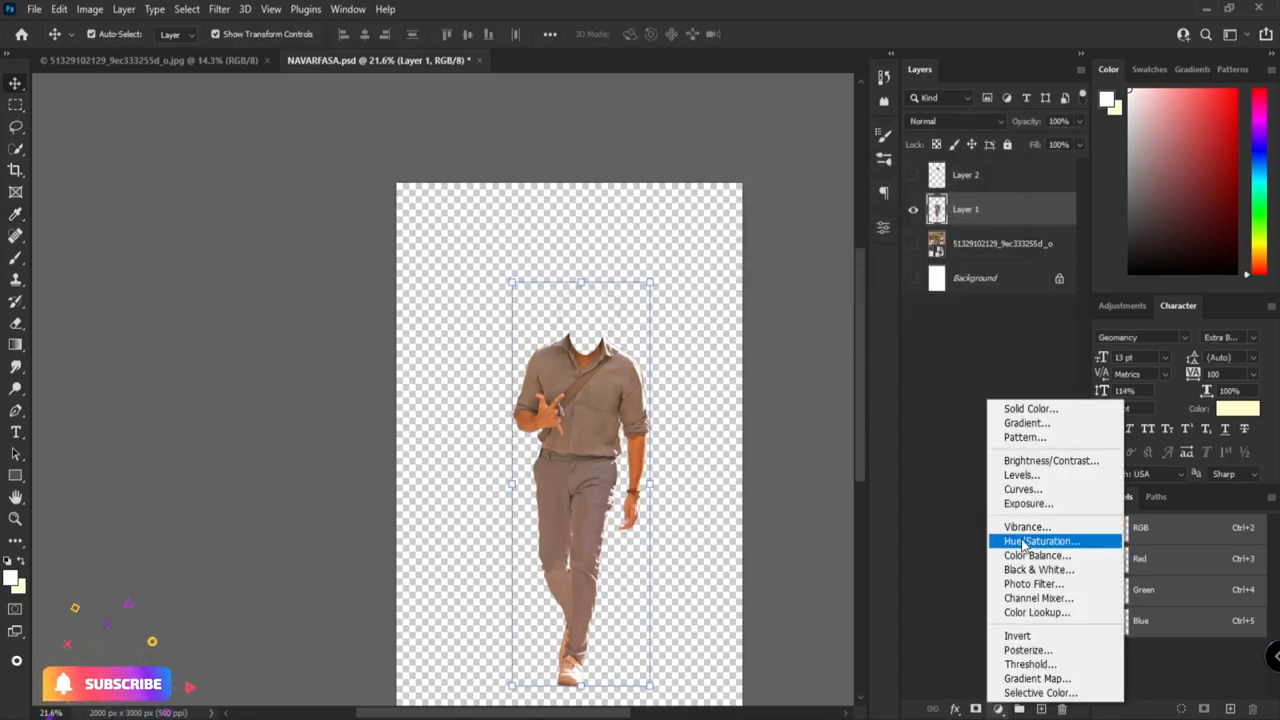
left_click(1000, 529)
left_click_drag(746, 372, 770, 374)
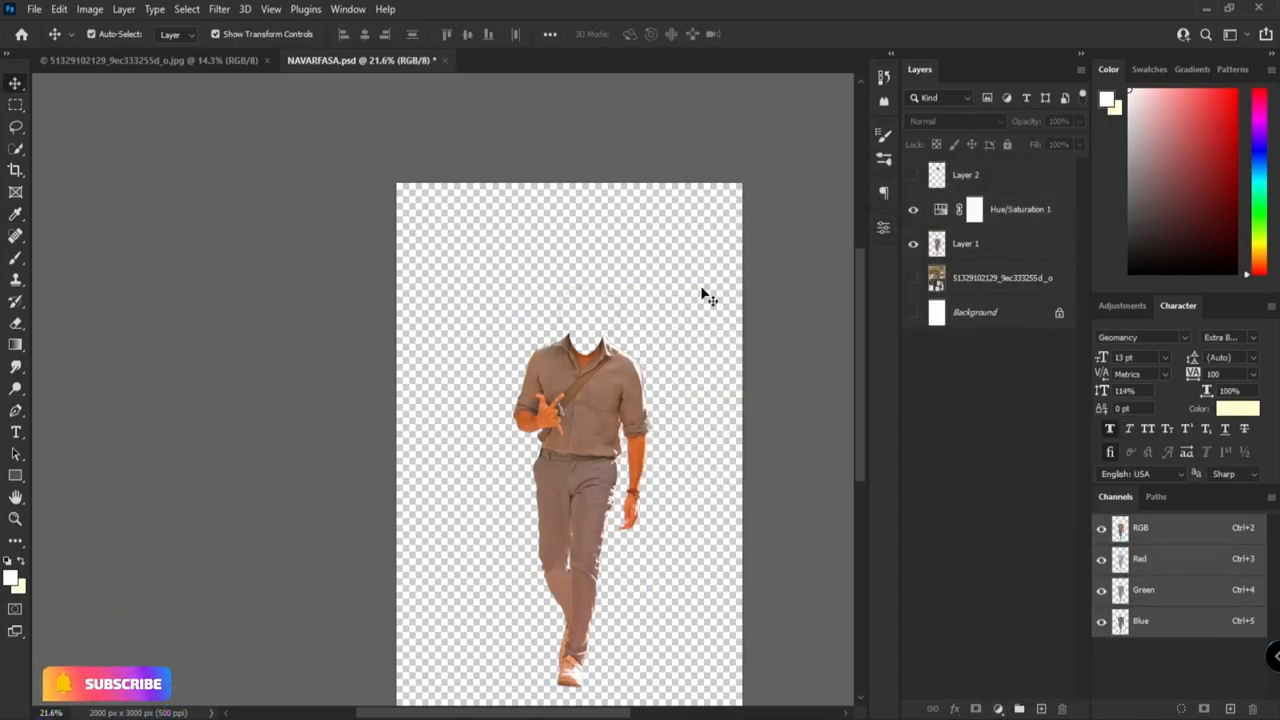
scroll(449, 323, "up", 5)
scroll(449, 323, "down", 5)
Step: Select Layer 1 and use the Smudge tool on it, reducing the brush size to 50 for the forearm
left_click(457, 314)
scroll(550, 237, "up", 5)
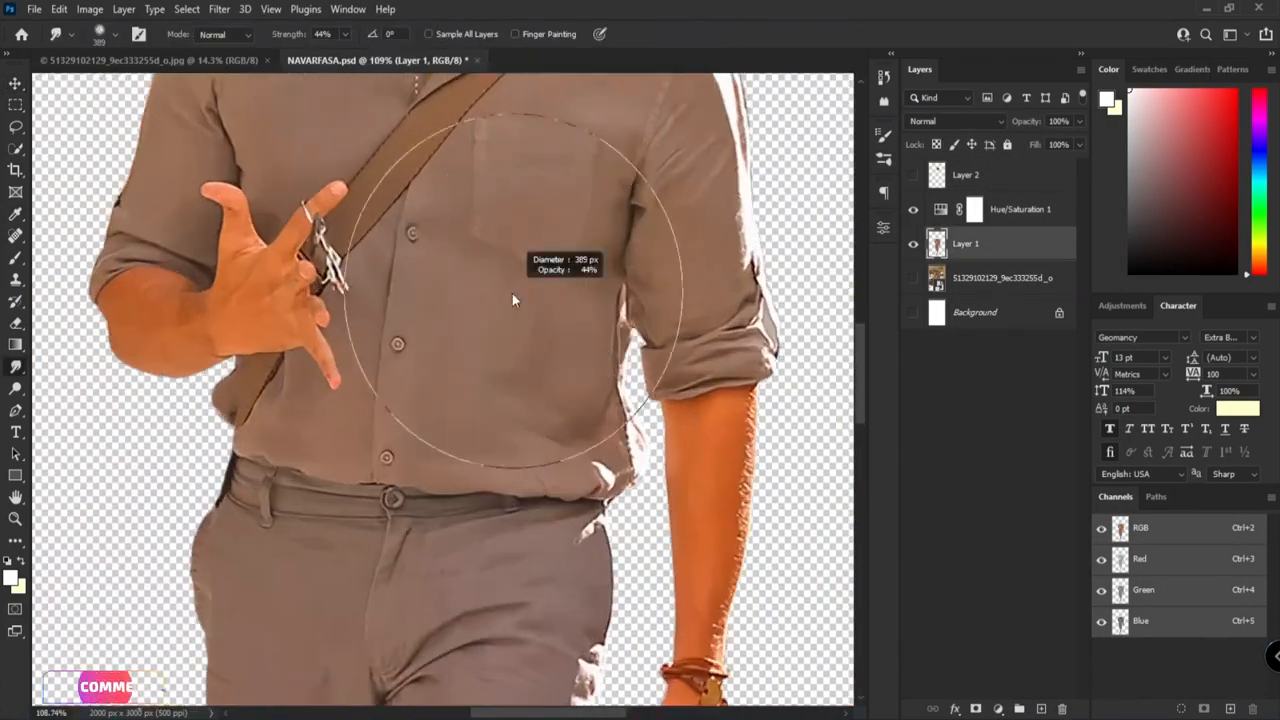
scroll(512, 293, "up", 5)
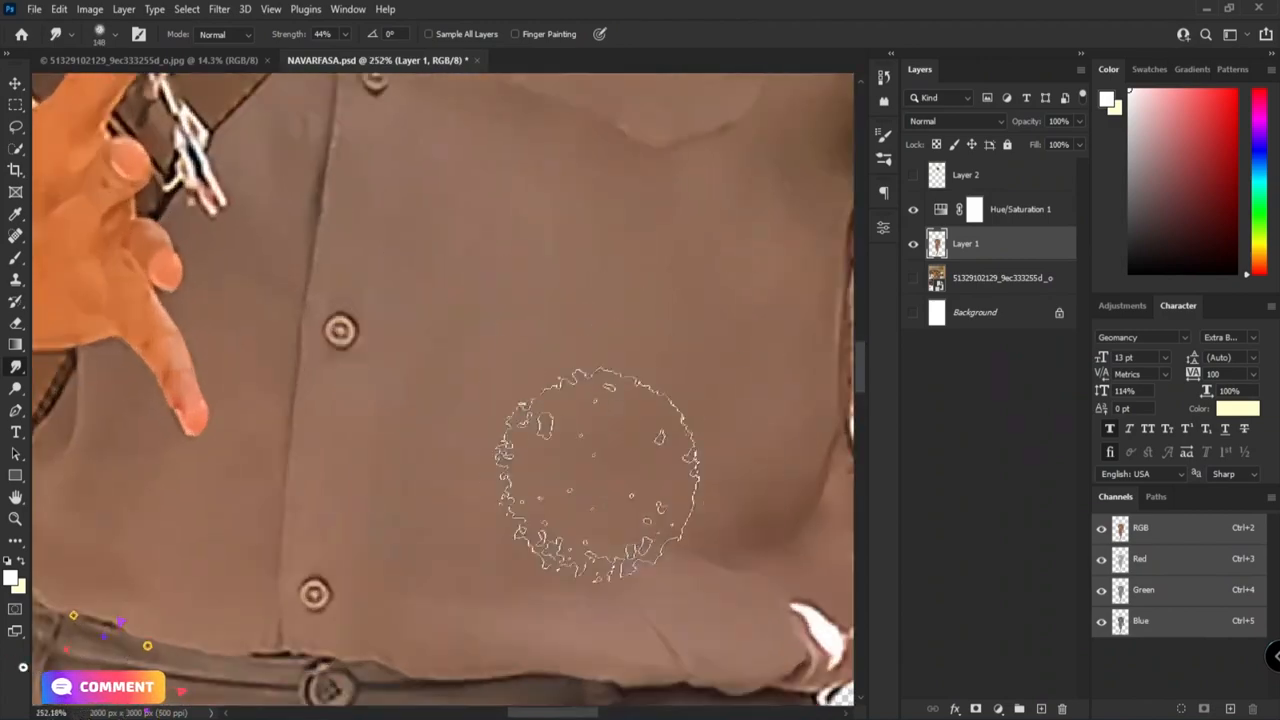
scroll(671, 371, "down", 5)
scroll(705, 419, "up", 10)
left_click_drag(705, 419, 443, 429)
key("bracketleft")
key("bracketleft")
key("bracketleft")
key("bracketleft")
key("bracketleft")
key("bracketleft")
key("bracketleft")
key("bracketleft")
key("bracketleft")
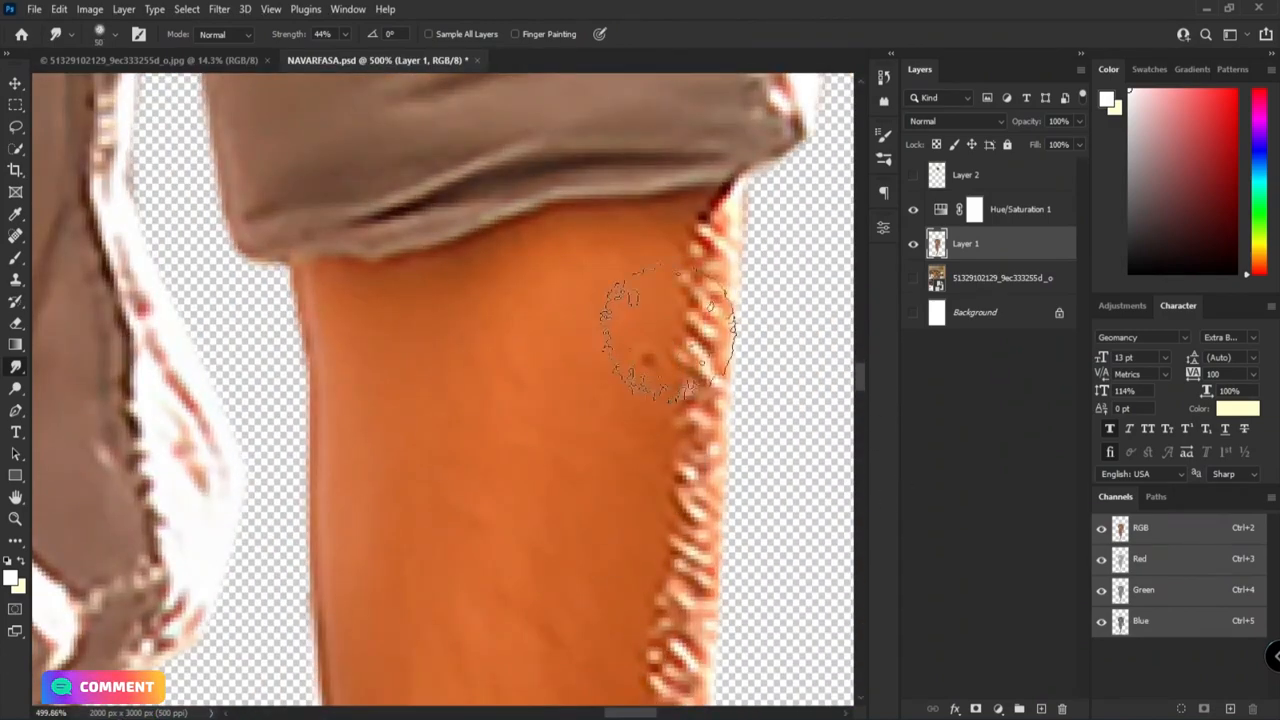
Step: Load Layer 1's outline as a selection and adjust the Smudge brush settings, with the strength at 63%
left_click(938, 246, "ctrl")
left_click_drag(291, 42, 304, 43)
left_click(884, 135)
left_click(591, 282)
left_click(621, 188)
left_click(839, 129)
Step: Smudge away the hairs and bright rim on the hanging forearm until the skin below the sleeve is smooth
left_click_drag(704, 500, 689, 289)
mouse_move(697, 355)
left_mouse_down()
mouse_move(689, 177)
mouse_move(680, 540)
left_mouse_up()
left_click_drag(685, 490, 703, 260)
left_click_drag(668, 600, 771, 226)
mouse_move(693, 304)
left_mouse_down()
mouse_move(728, 434)
mouse_move(613, 254)
left_mouse_up()
left_click_drag(598, 560, 660, 262)
left_click_drag(610, 521, 710, 240)
scroll(586, 332, "down", 5)
scroll(650, 211, "up", 3)
scroll(585, 349, "down", 5)
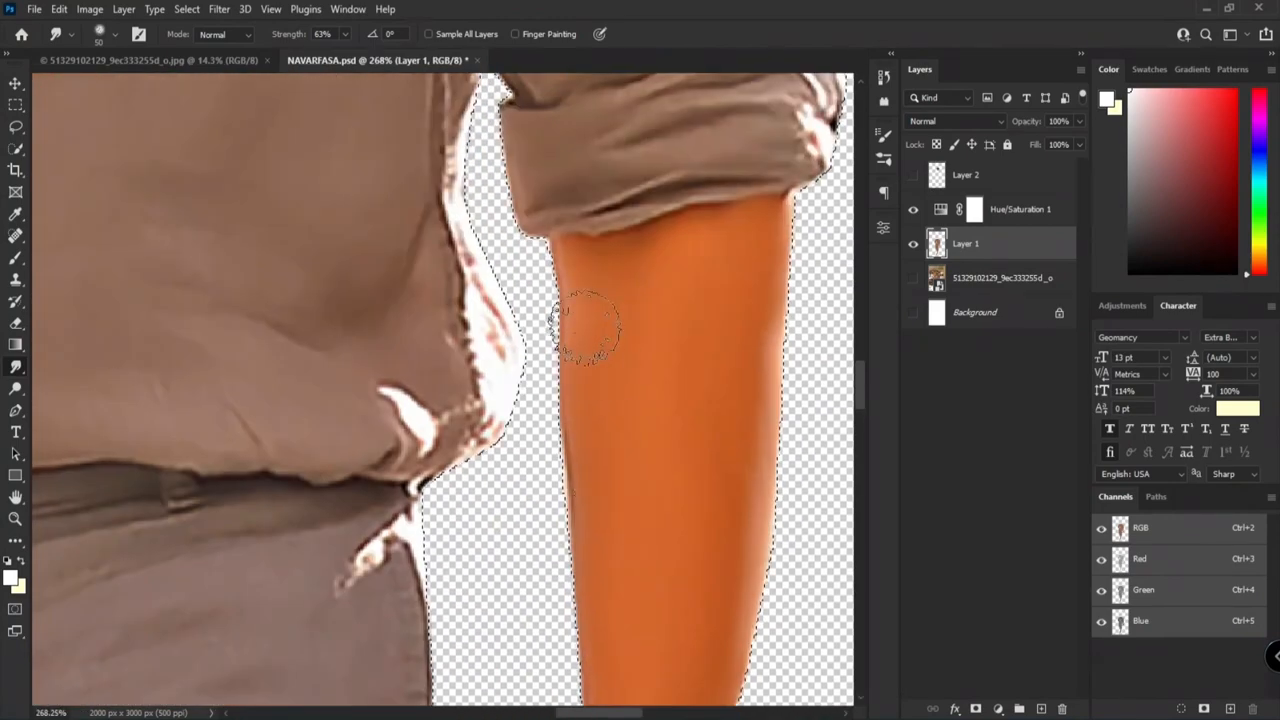
Step: Blend a soft light highlight down the middle of the hanging forearm with the Smudge tool at 60% strength
scroll(630, 340, "down", 3)
scroll(715, 268, "up", 3)
scroll(715, 270, "up", 3)
mouse_move(716, 518)
left_mouse_down()
mouse_move(740, 289)
mouse_move(733, 197)
left_mouse_up()
scroll(705, 325, "down", 5)
scroll(711, 346, "up", 4)
left_click_drag(660, 254, 655, 530)
left_click_drag(660, 334, 643, 655)
left_click_drag(686, 484, 686, 414)
Step: Soften the edges of the hanging forearm's central highlight with vertical smudge strokes
scroll(690, 150, "up", 6)
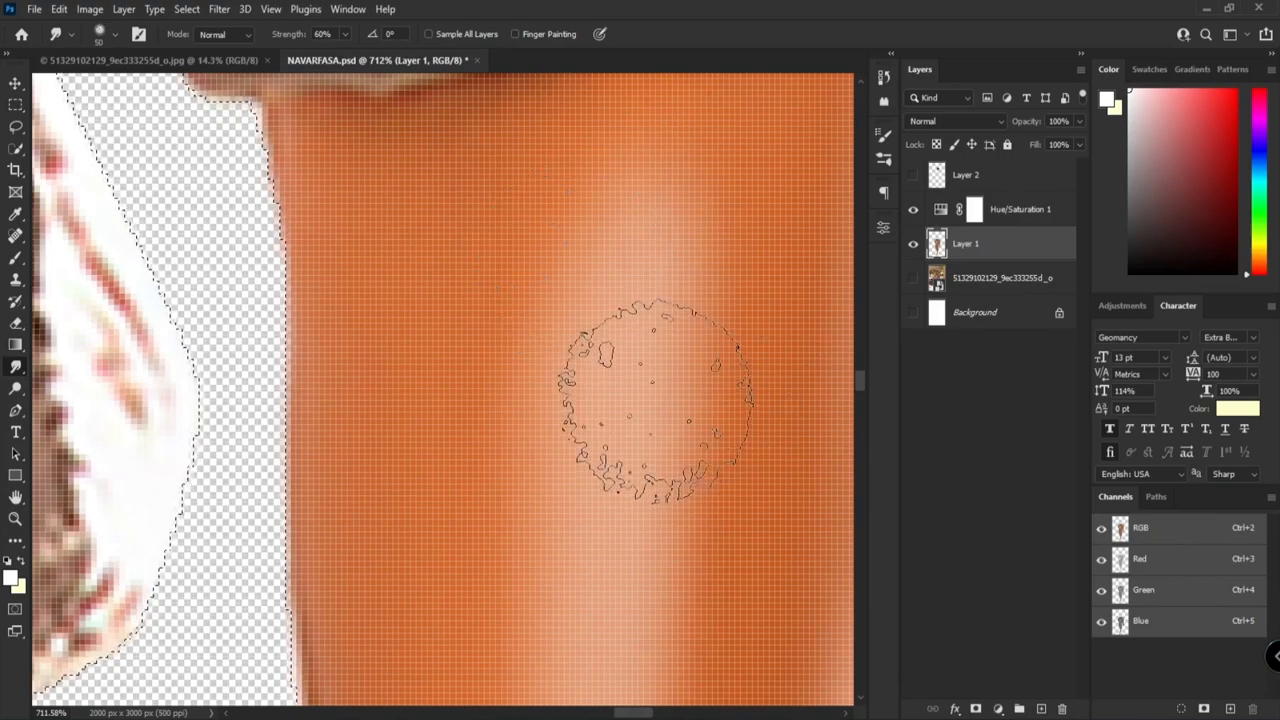
scroll(660, 340, "down", 10)
scroll(655, 345, "up", 10)
scroll(520, 580, "down", 6)
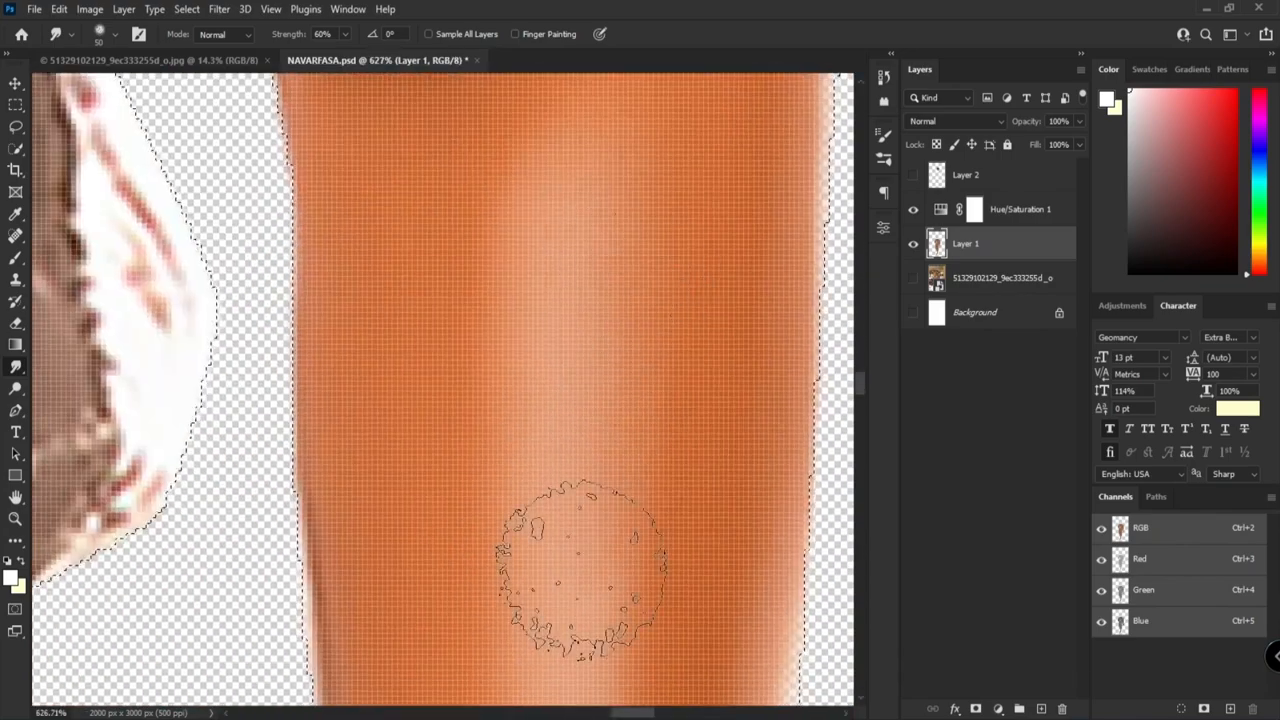
scroll(600, 420, "up", 2)
mouse_move(540, 299)
left_mouse_down()
mouse_move(503, 376)
mouse_move(526, 322)
mouse_move(501, 442)
mouse_move(496, 356)
mouse_move(531, 520)
left_mouse_up()
scroll(535, 480, "down", 4)
scroll(553, 477, "up", 3)
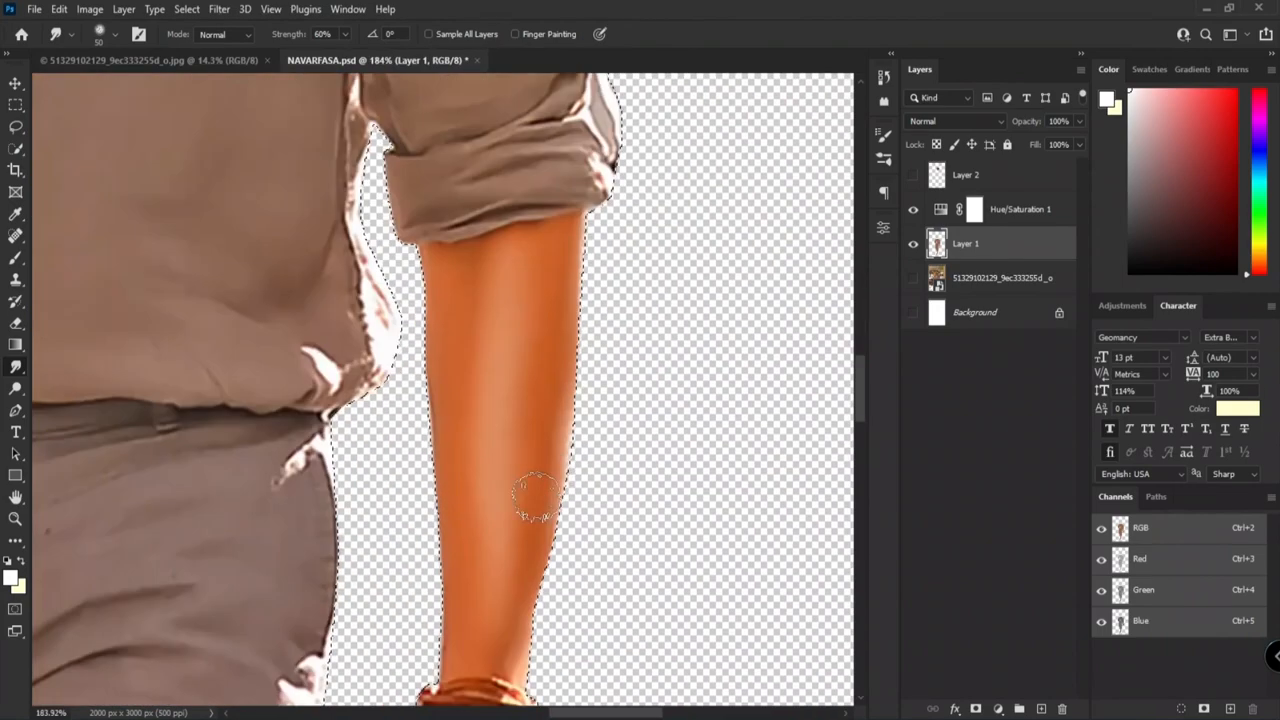
Step: Smudge the lower part of the hanging forearm smooth down to the bracelet, extending the highlight toward the wrist
scroll(548, 480, "up", 3)
scroll(560, 320, "down", 2)
scroll(560, 420, "up", 3)
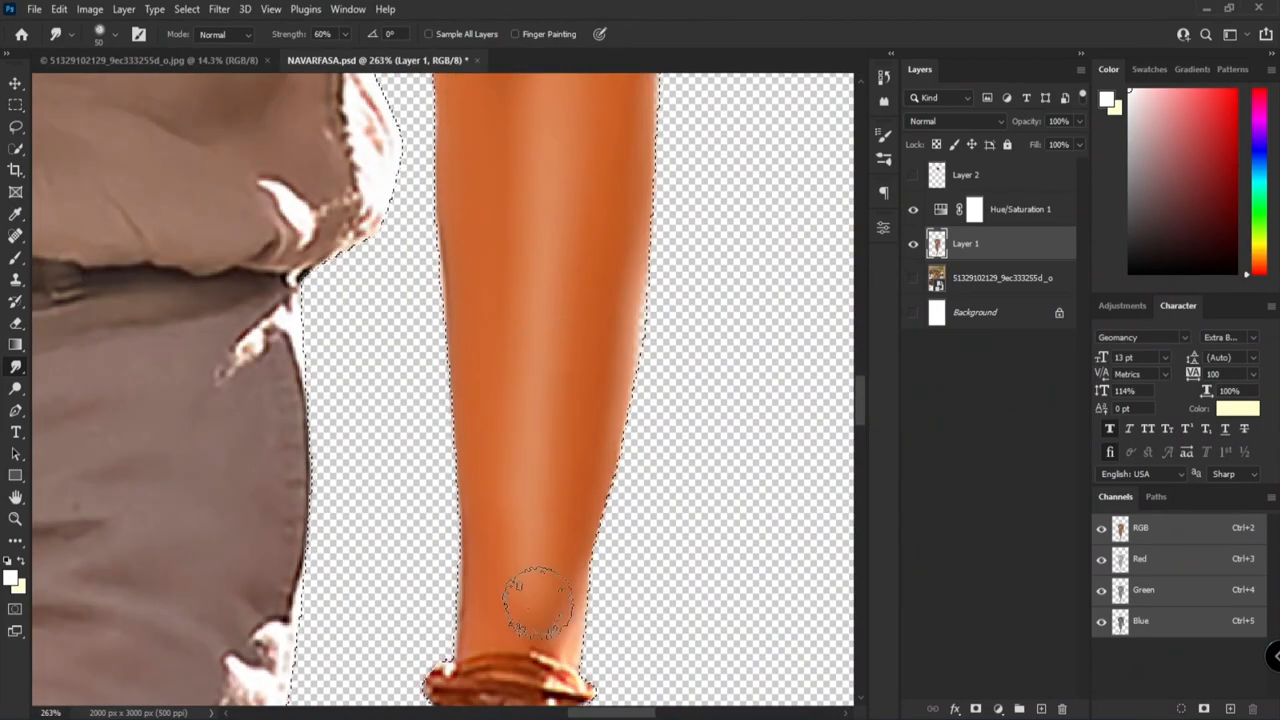
scroll(541, 535, "down", 4)
scroll(585, 443, "up", 4)
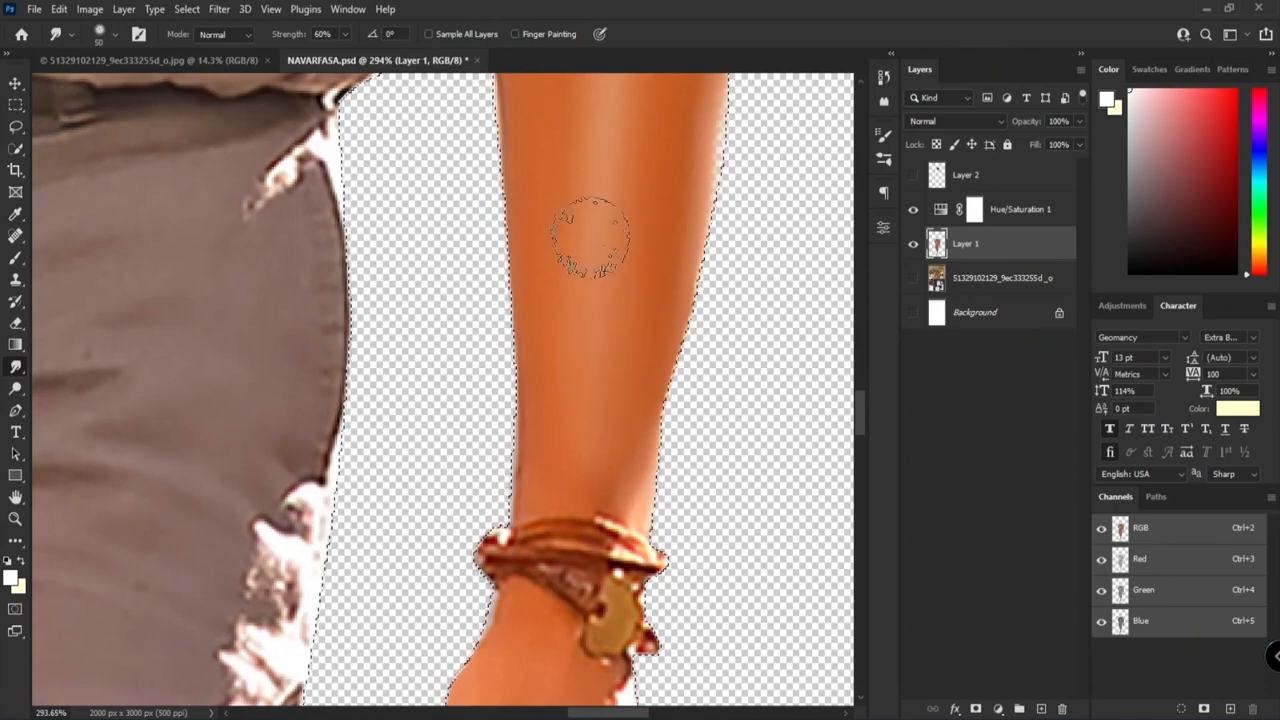
scroll(610, 148, "down", 5)
Step: Smudge the raised forearm smooth between the rolled sleeve and the wrist, removing the skin creases
scroll(530, 220, "up", 5)
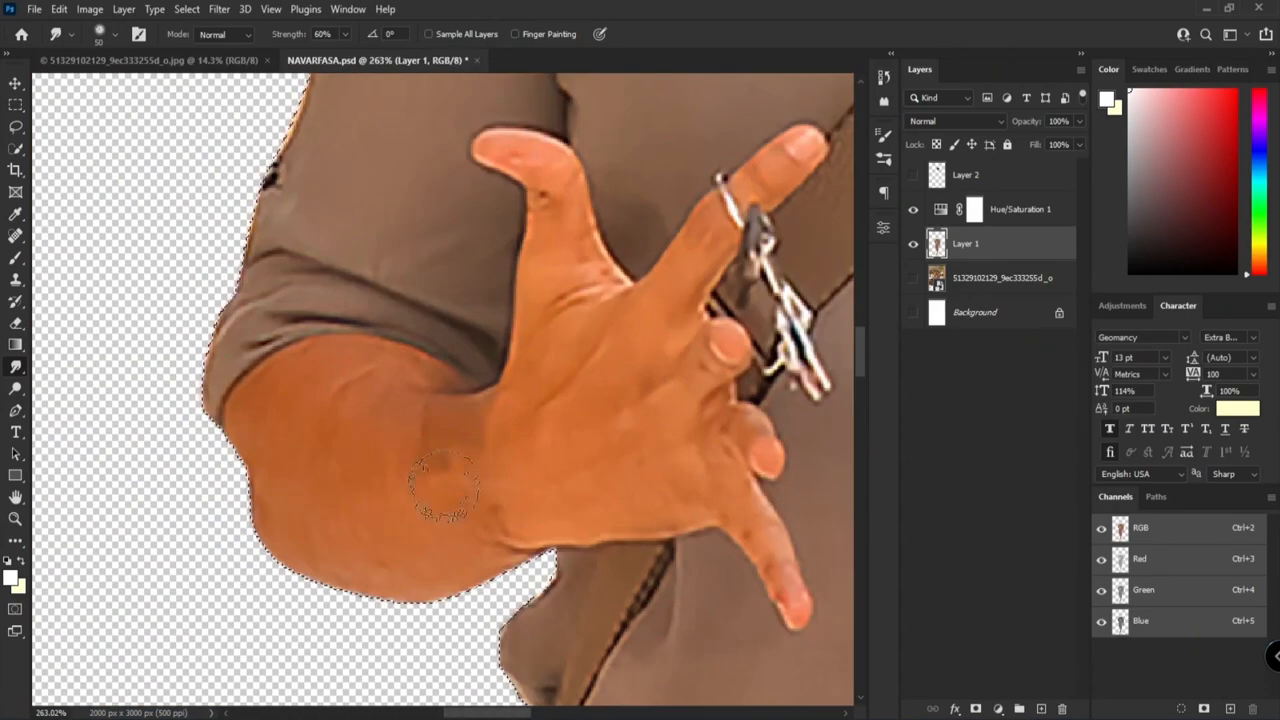
scroll(320, 395, "up", 3)
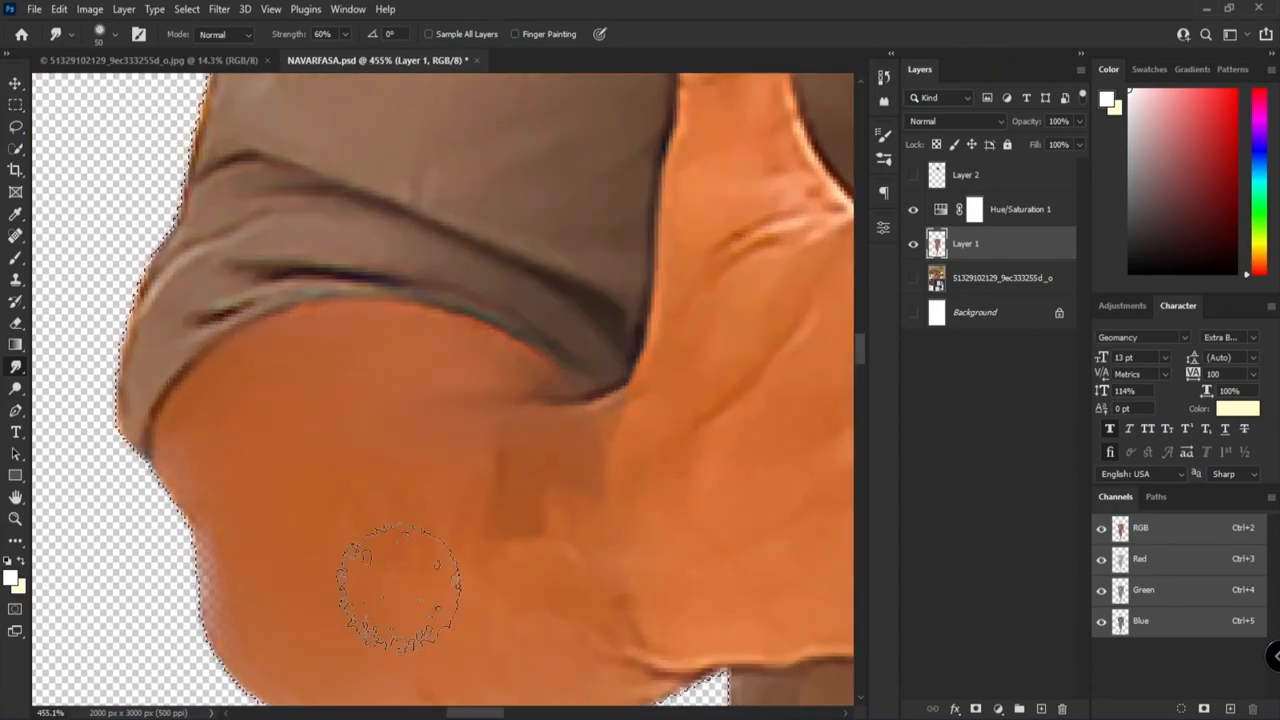
left_click_drag(450, 614, 480, 429)
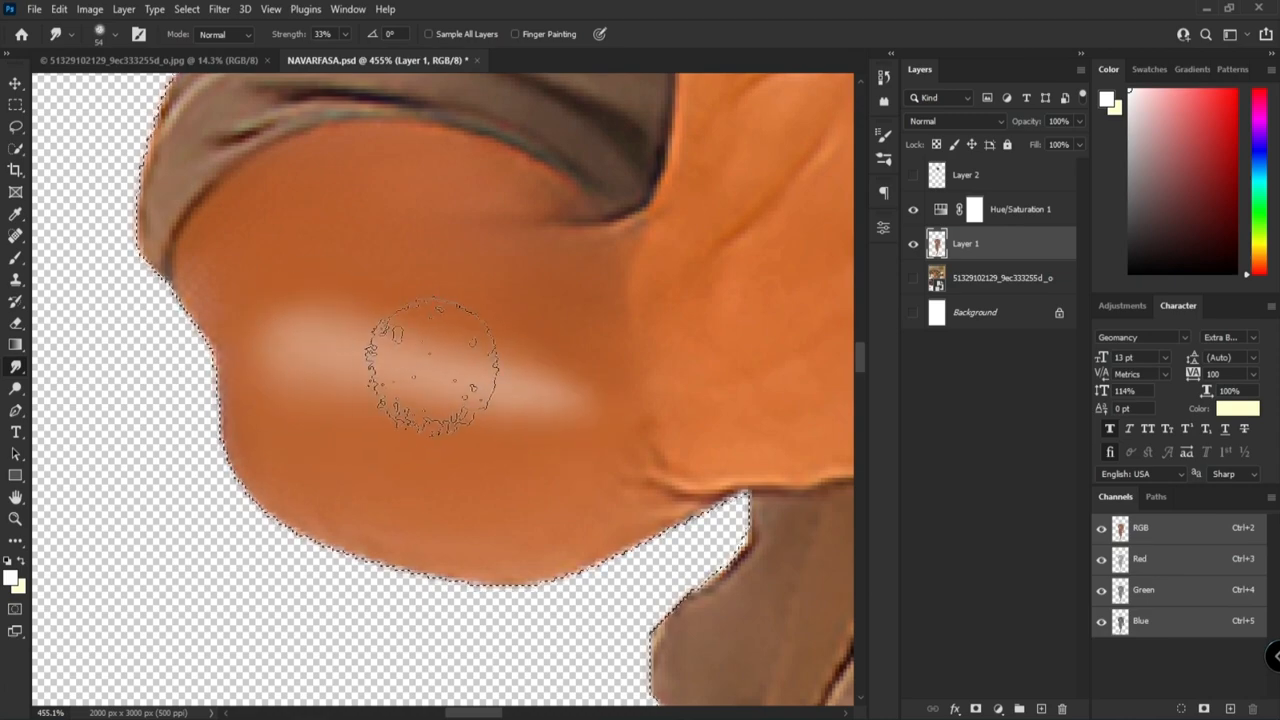
Step: Blend a soft highlight across the raised forearm with the Smudge tool at 33% strength and brush size 54
left_click_drag(515, 305, 374, 297)
scroll(580, 292, "down", 8)
scroll(560, 305, "up", 9)
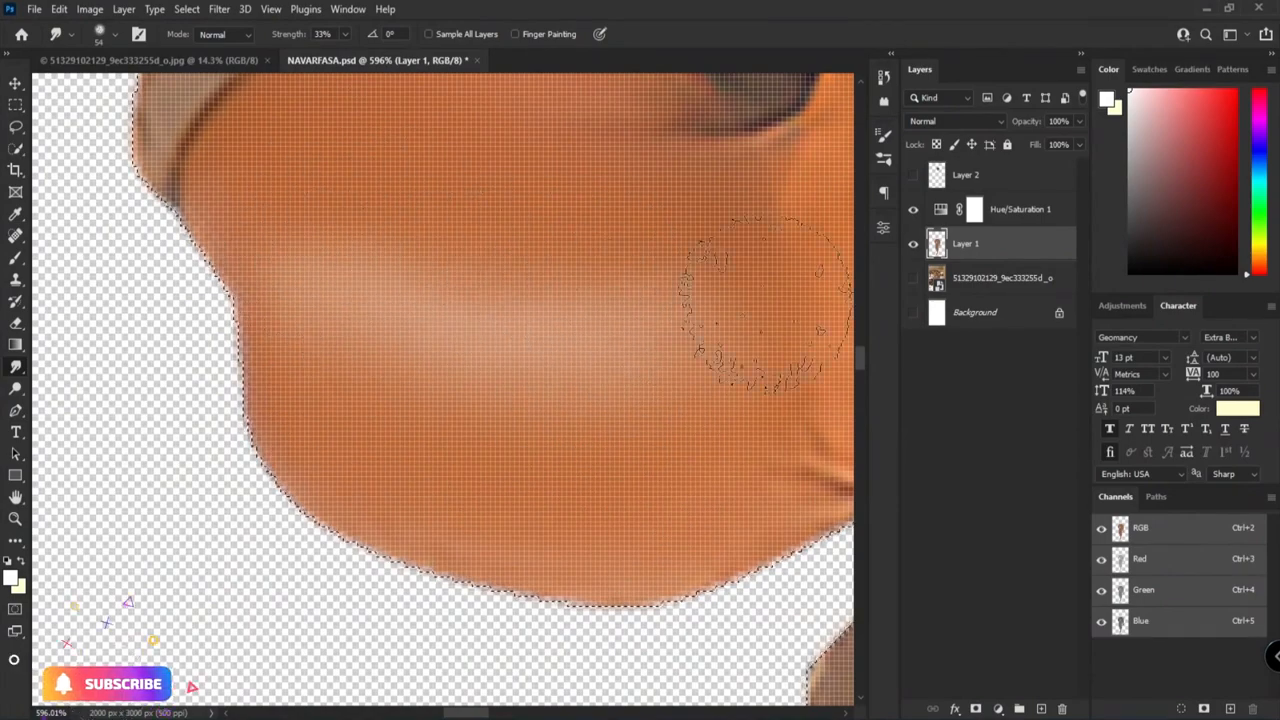
scroll(650, 300, "down", 8)
scroll(350, 430, "up", 8)
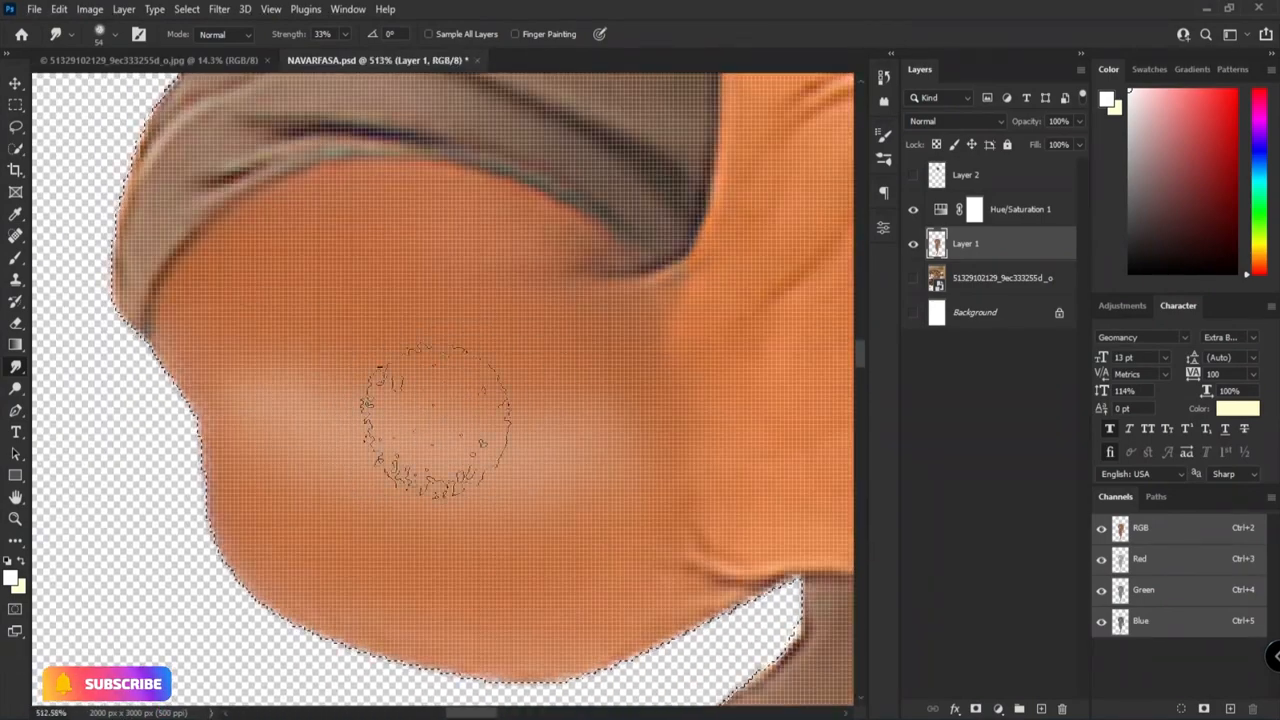
Step: Smooth the creases across the raised hand's palm with the Smudge tool at 56% strength
left_click_drag(846, 408, 554, 397)
mouse_move(700, 423)
left_mouse_down()
mouse_move(574, 431)
mouse_move(457, 286)
left_mouse_up()
mouse_move(660, 103)
left_mouse_down()
mouse_move(551, 323)
mouse_move(480, 290)
left_mouse_up()
scroll(421, 212, "up", 5)
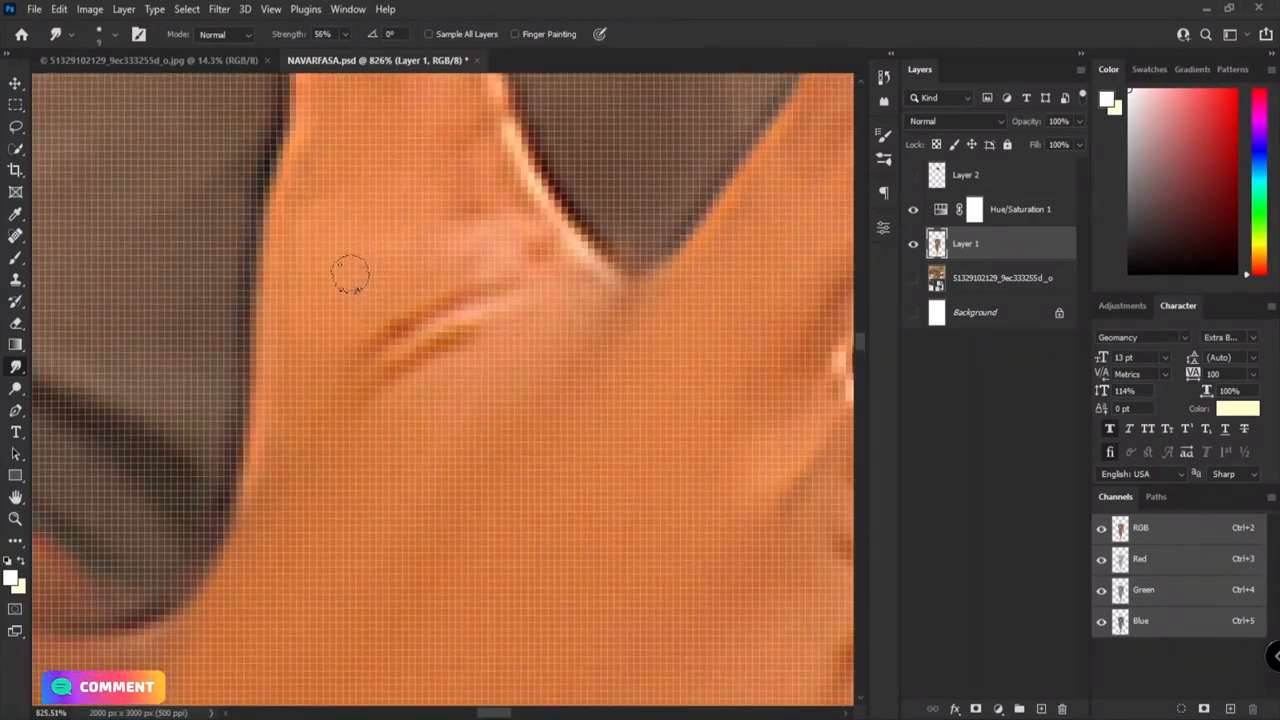
Step: Smudge the raised hand's thumb and its base smooth with brush size 18
scroll(537, 297, "up", 5)
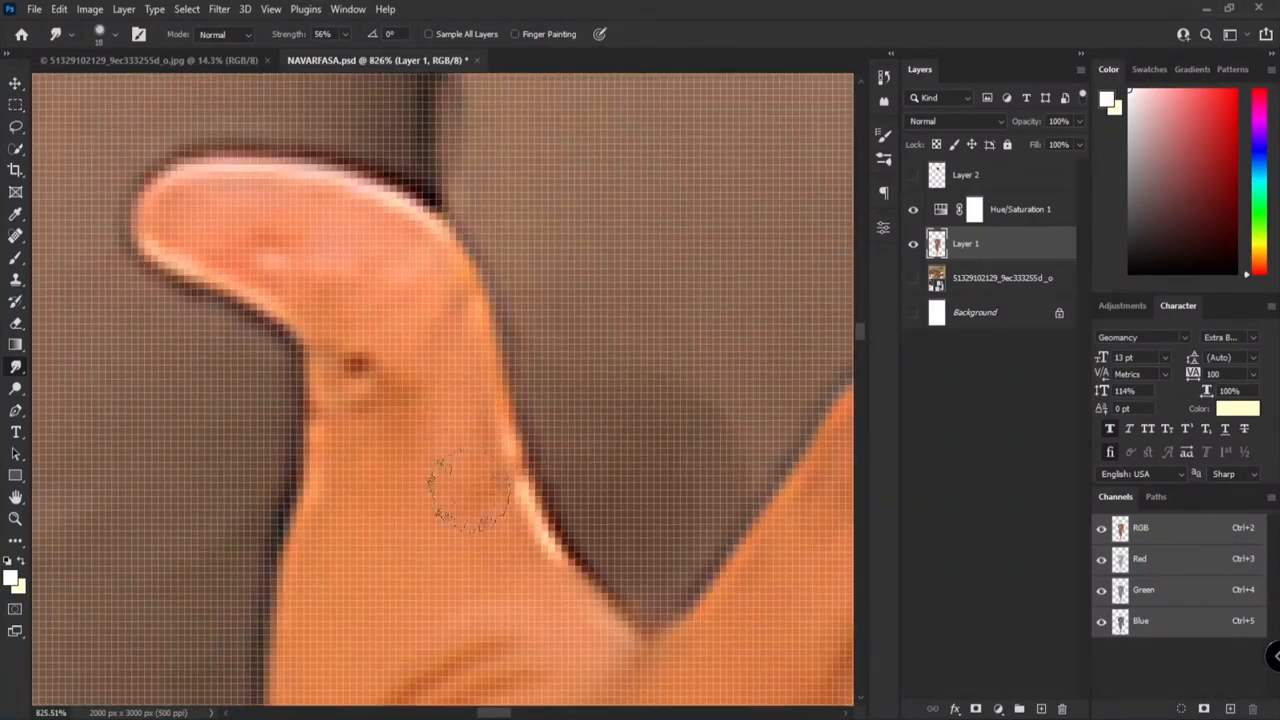
scroll(446, 271, "down", 6)
scroll(670, 395, "up", 7)
left_click_drag(437, 327, 249, 577)
scroll(598, 262, "down", 6)
scroll(530, 474, "up", 4)
left_click_drag(491, 554, 480, 290)
Step: Smudge the fingers of the raised hand and their joints with the palm smooth
scroll(494, 440, "up", 1)
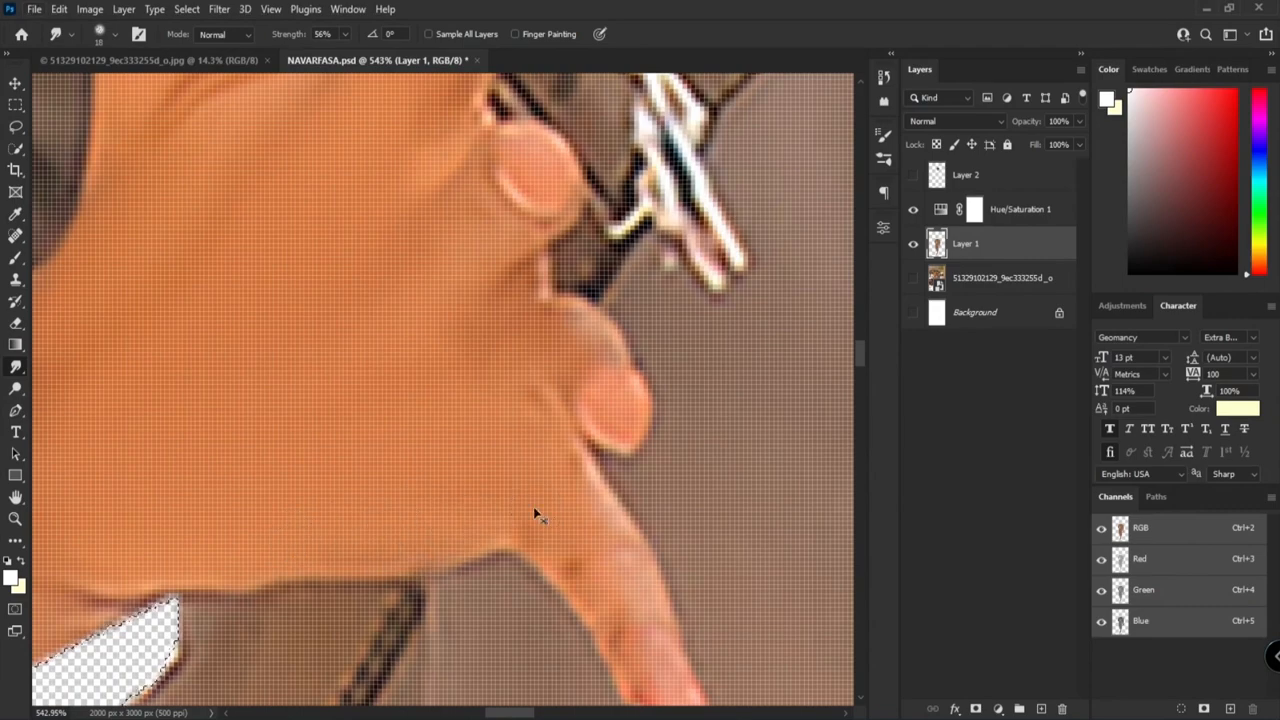
scroll(531, 508, "up", 3)
scroll(500, 414, "down", 6)
scroll(634, 257, "up", 3)
scroll(388, 236, "up", 1)
mouse_move(388, 236)
left_mouse_down()
mouse_move(446, 277)
mouse_move(463, 320)
mouse_move(540, 283)
mouse_move(538, 412)
mouse_move(583, 205)
left_mouse_up()
Step: Smudge the back and fingers of the hanging hand smooth with brush size 23
left_click_drag(601, 261, 606, 377)
mouse_move(536, 282)
left_mouse_down()
mouse_move(551, 403)
mouse_move(556, 172)
left_mouse_up()
mouse_move(600, 440)
left_mouse_down()
mouse_move(517, 534)
mouse_move(620, 400)
left_mouse_up()
left_click_drag(496, 518, 551, 398)
left_click_drag(490, 450, 368, 472)
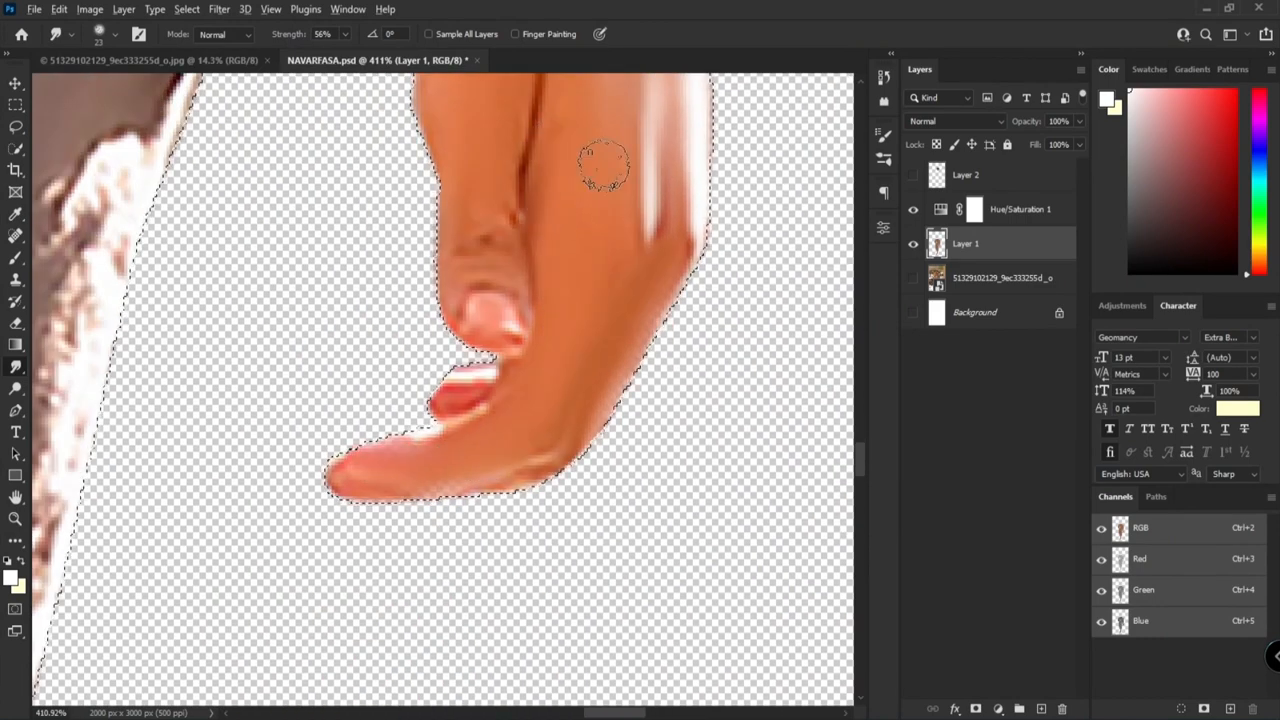
key("ctrl+1")
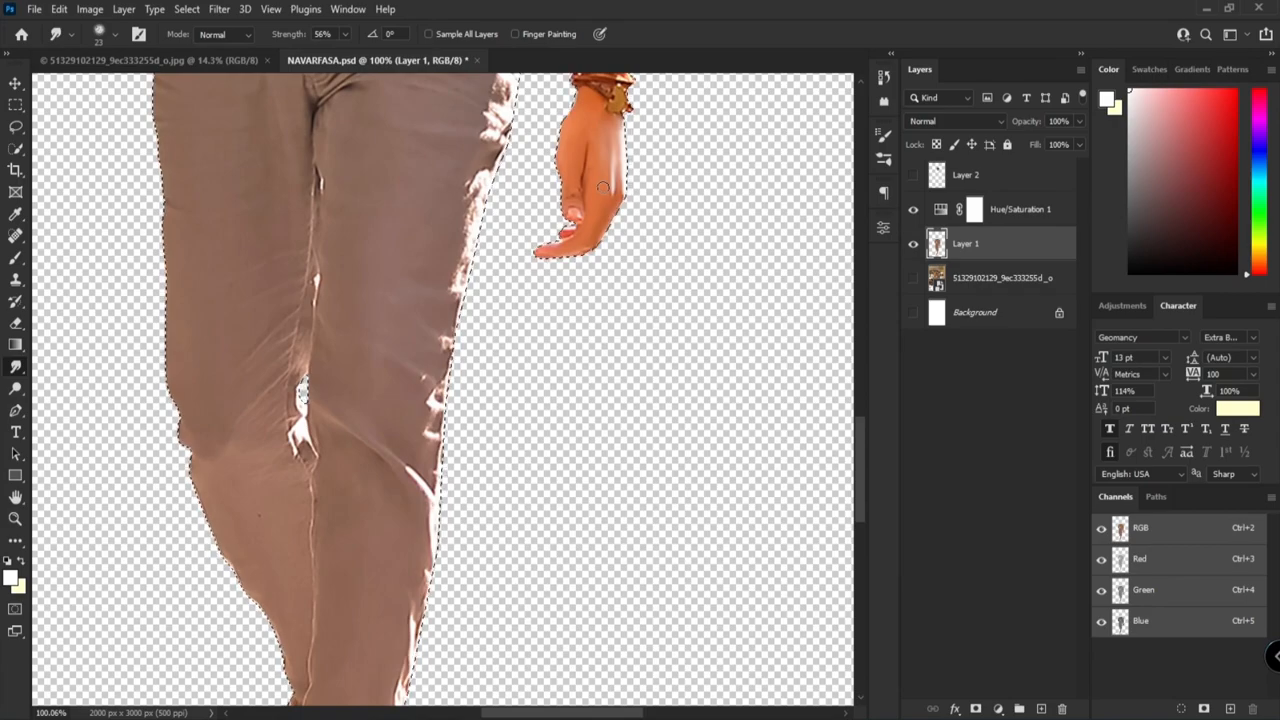
Step: Enlarge the Smudge brush to size 64 at 57% strength and soften the raised forearm's highlight further
scroll(500, 288, "down", 6)
scroll(475, 235, "up", 5)
scroll(460, 240, "down", 4)
scroll(447, 258, "up", 10)
right_click(423, 290, "alt")
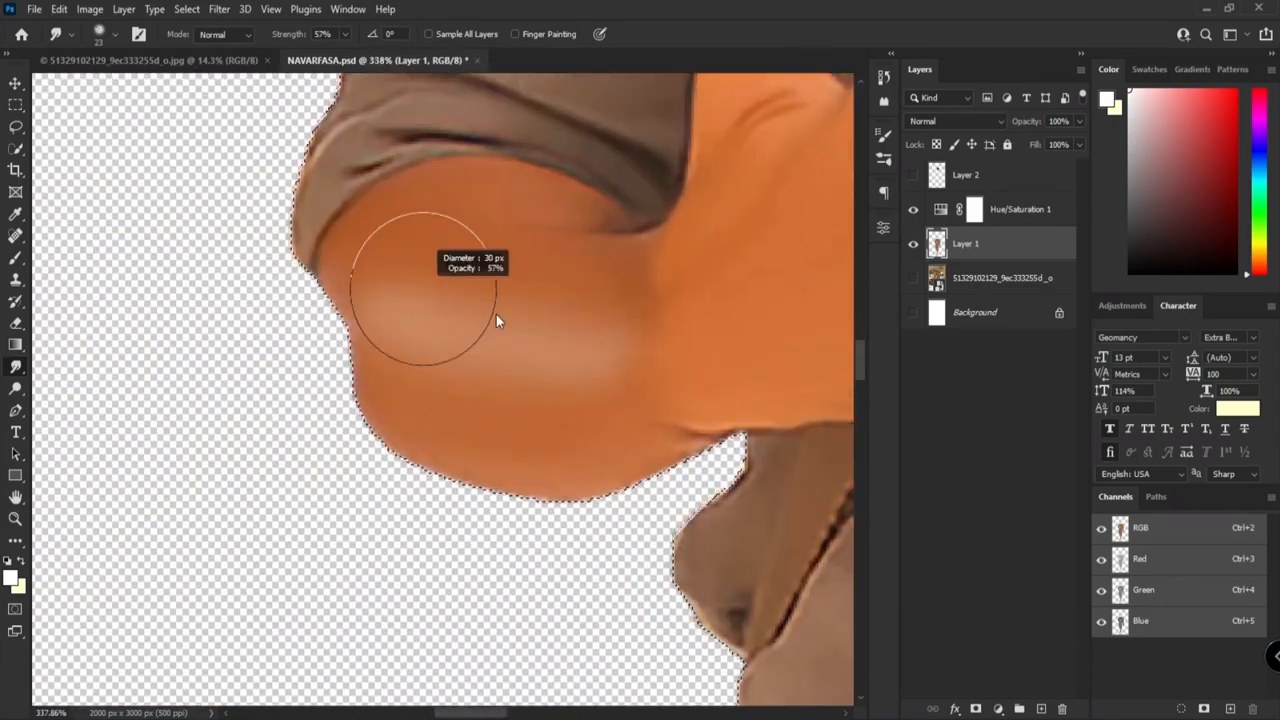
scroll(426, 295, "up", 2)
scroll(500, 200, "down", 5)
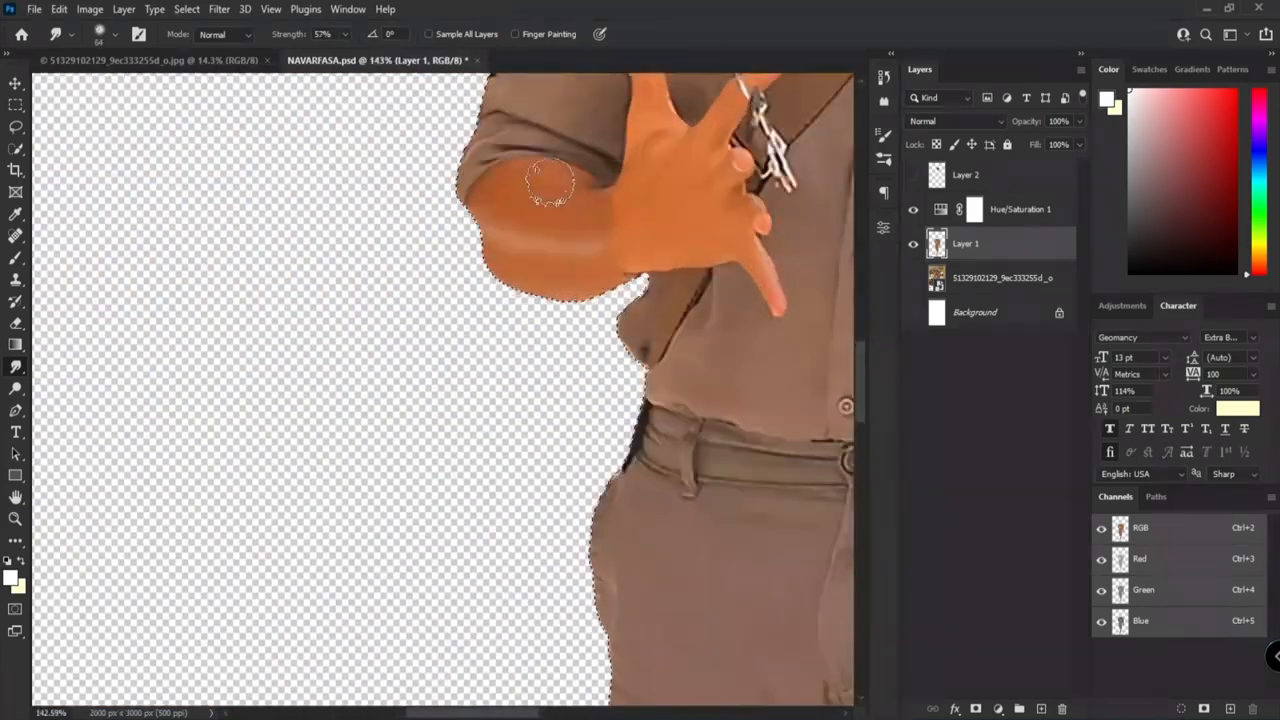
scroll(550, 183, "up", 5)
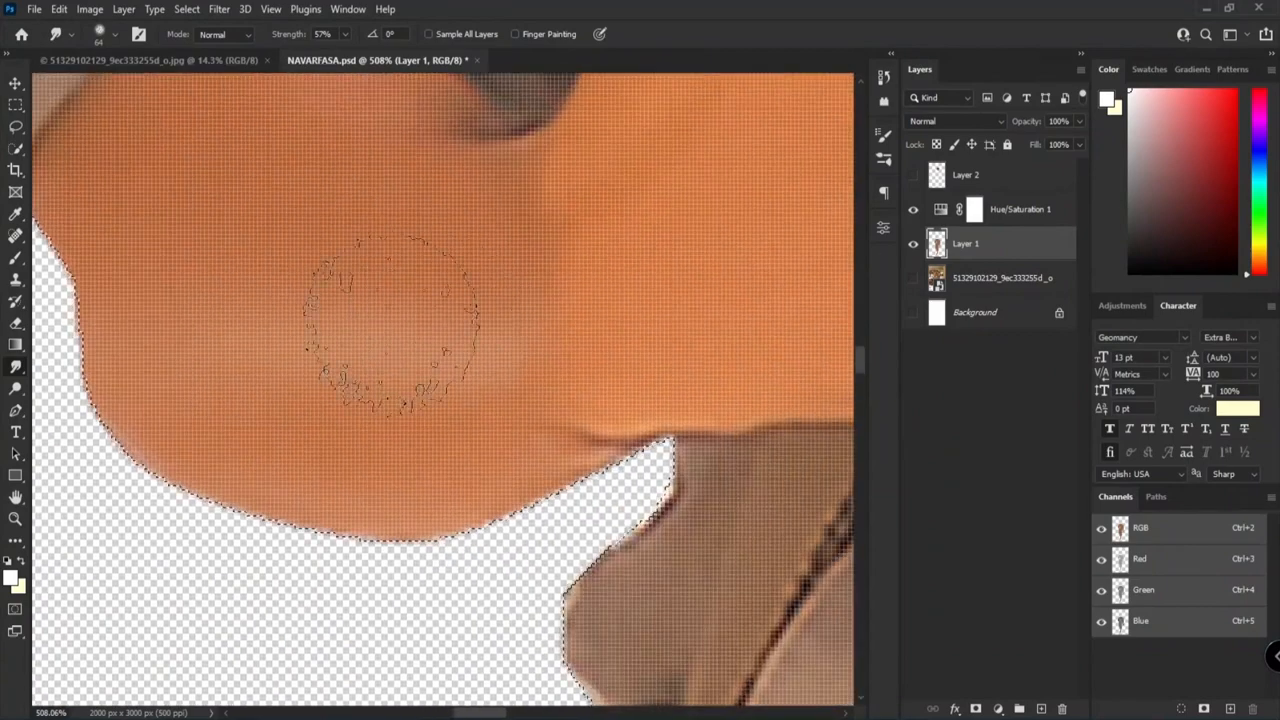
scroll(285, 335, "down", 8)
scroll(571, 380, "up", 4)
scroll(528, 351, "down", 3)
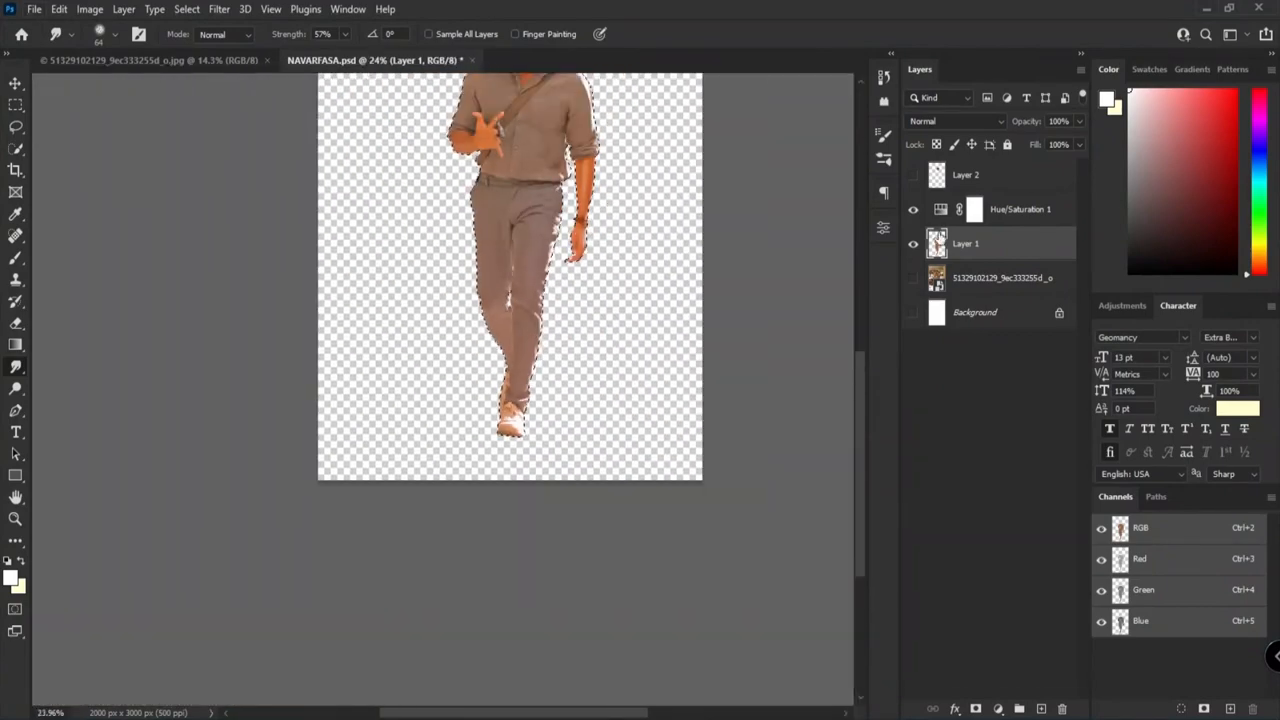
Step: Merge the Hue/Saturation 1 adjustment with Layer 1 and name the merged layer Body
left_click(974, 209)
left_click(1079, 121)
left_click(1003, 243, "ctrl")
right_click(1005, 243)
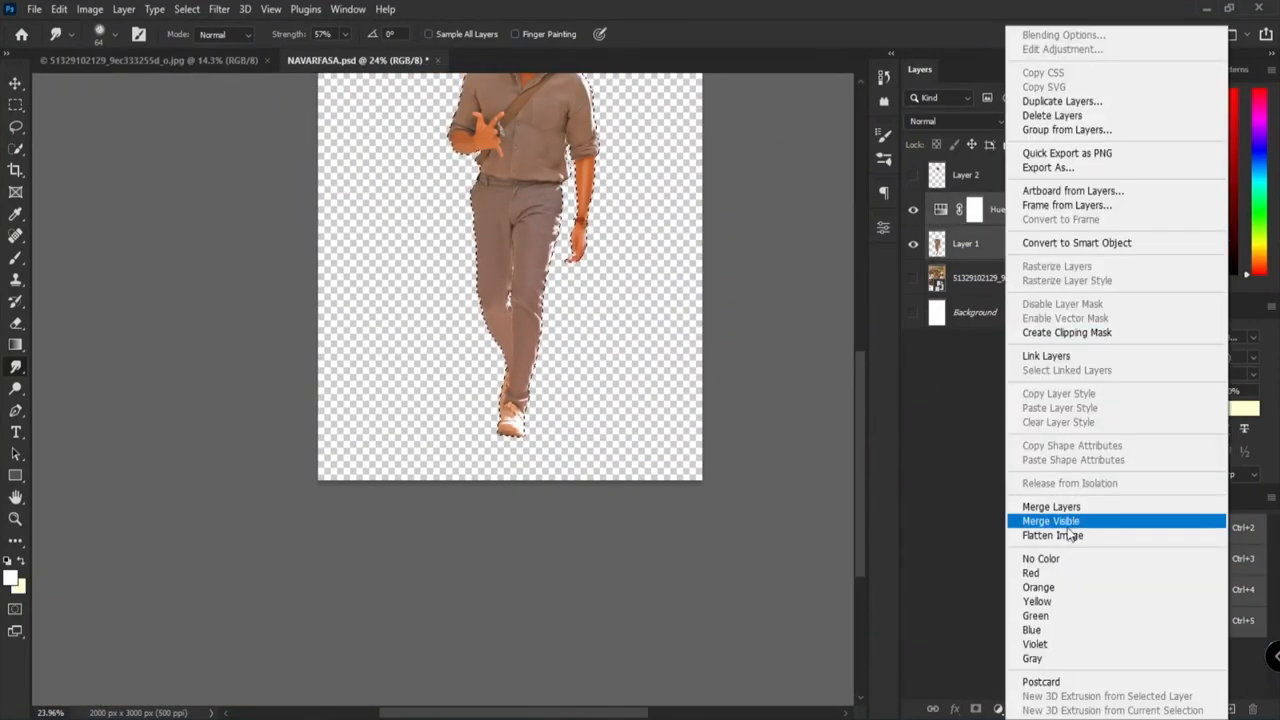
left_click(1068, 506)
double_click(984, 211)
type("Body")
key("Return")
Step: Fade the lighter tones of Body copy 2 by setting its Blend If This Layer highlight range to 112 / 149
scroll(780, 130, "down", 3)
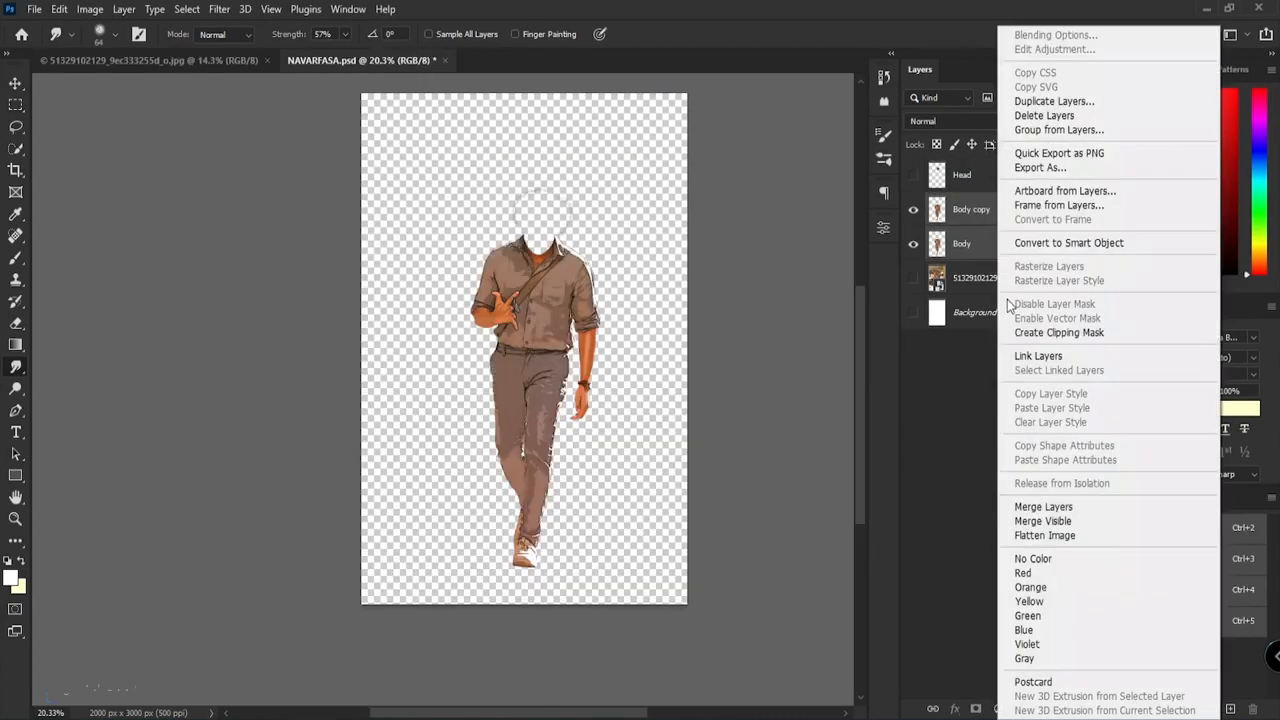
left_click(1014, 34)
mouse_move(1074, 397)
left_mouse_down()
mouse_move(1030, 397)
mouse_move(1060, 397)
left_mouse_up()
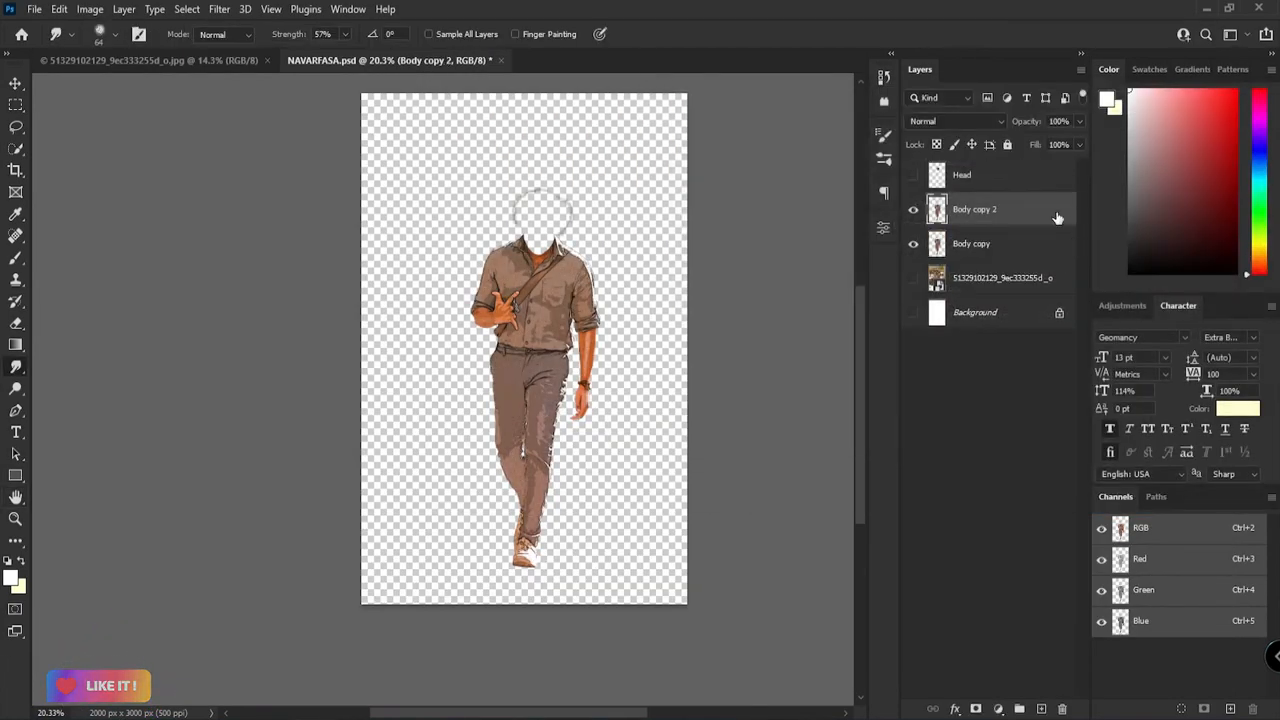
double_click(1057, 217)
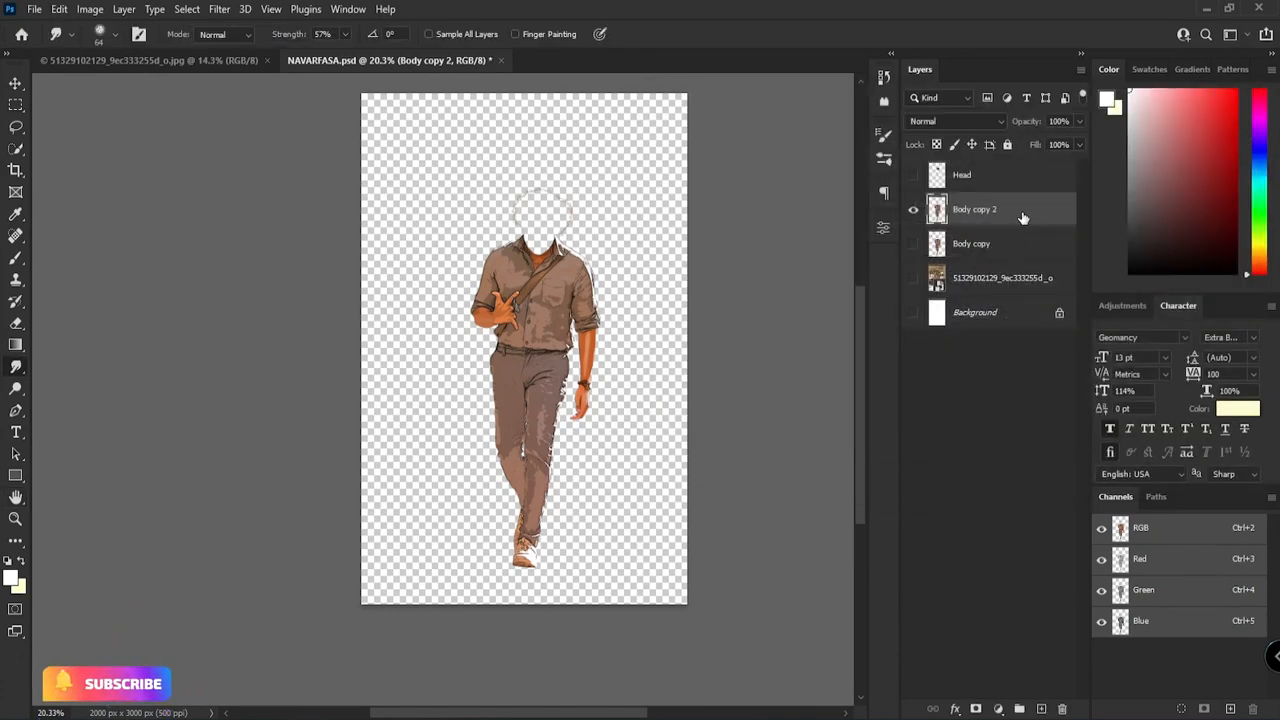
double_click(1022, 218)
left_click_drag(927, 416, 1023, 412)
left_click_drag(1075, 389, 984, 397)
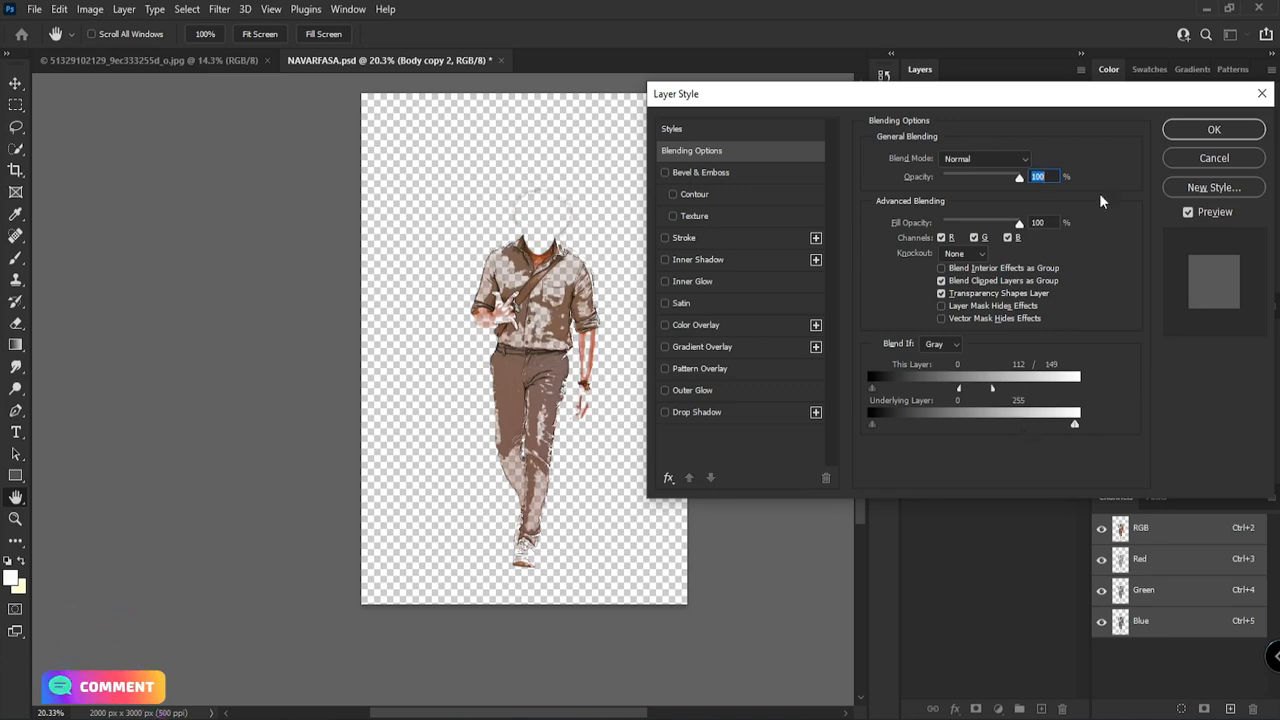
left_click(1207, 130)
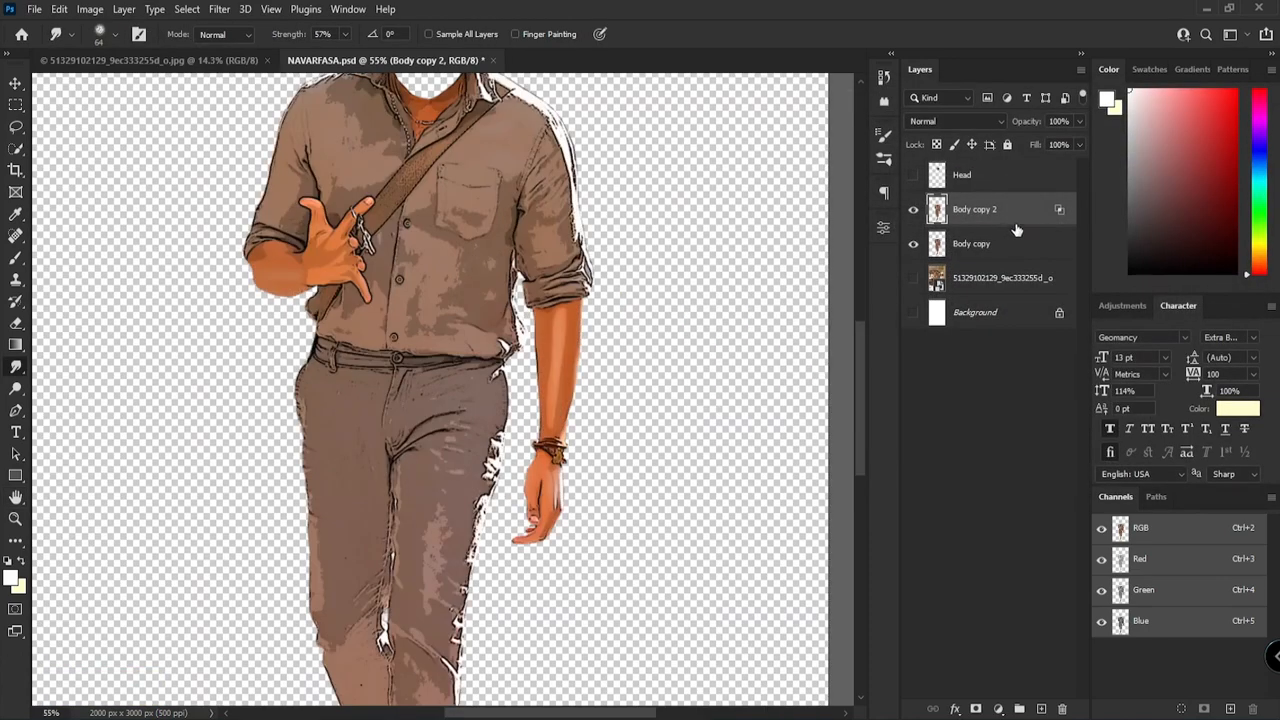
Step: Erase the leftover head outline above the collar from both body copies with the Eraser
key("ctrl+u")
left_click(1078, 170)
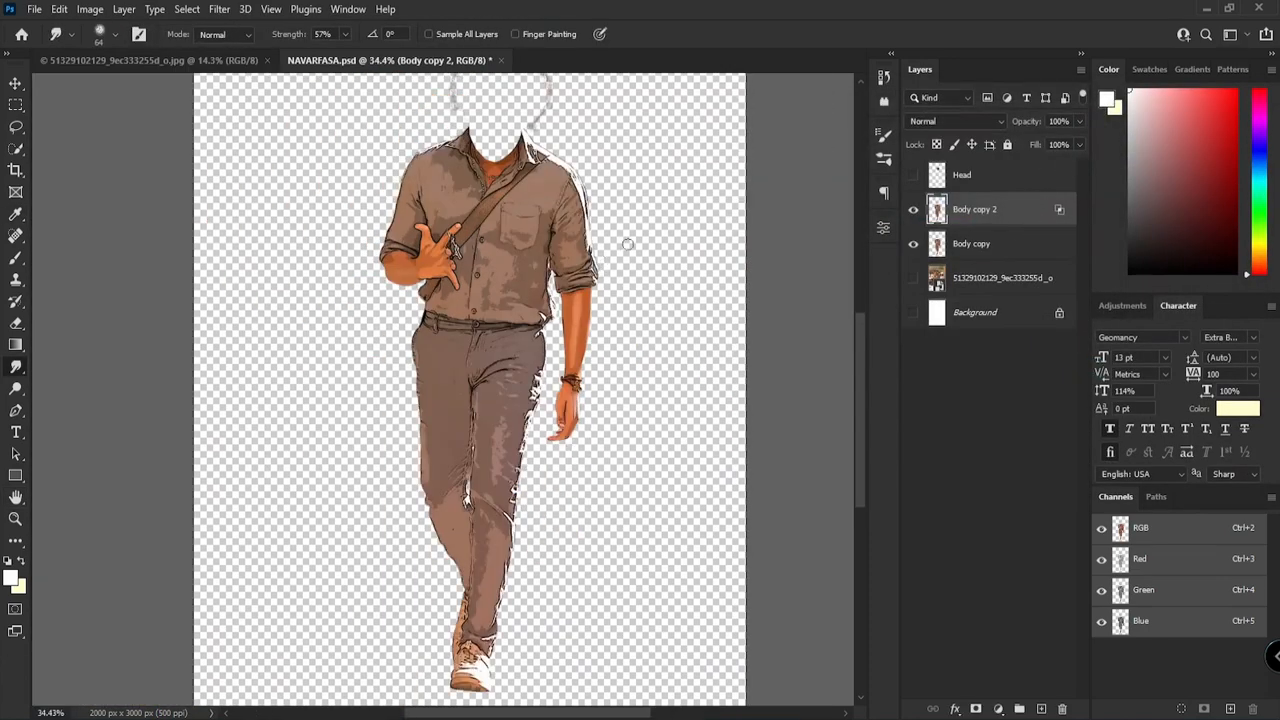
scroll(622, 249, "up", 5)
key("e")
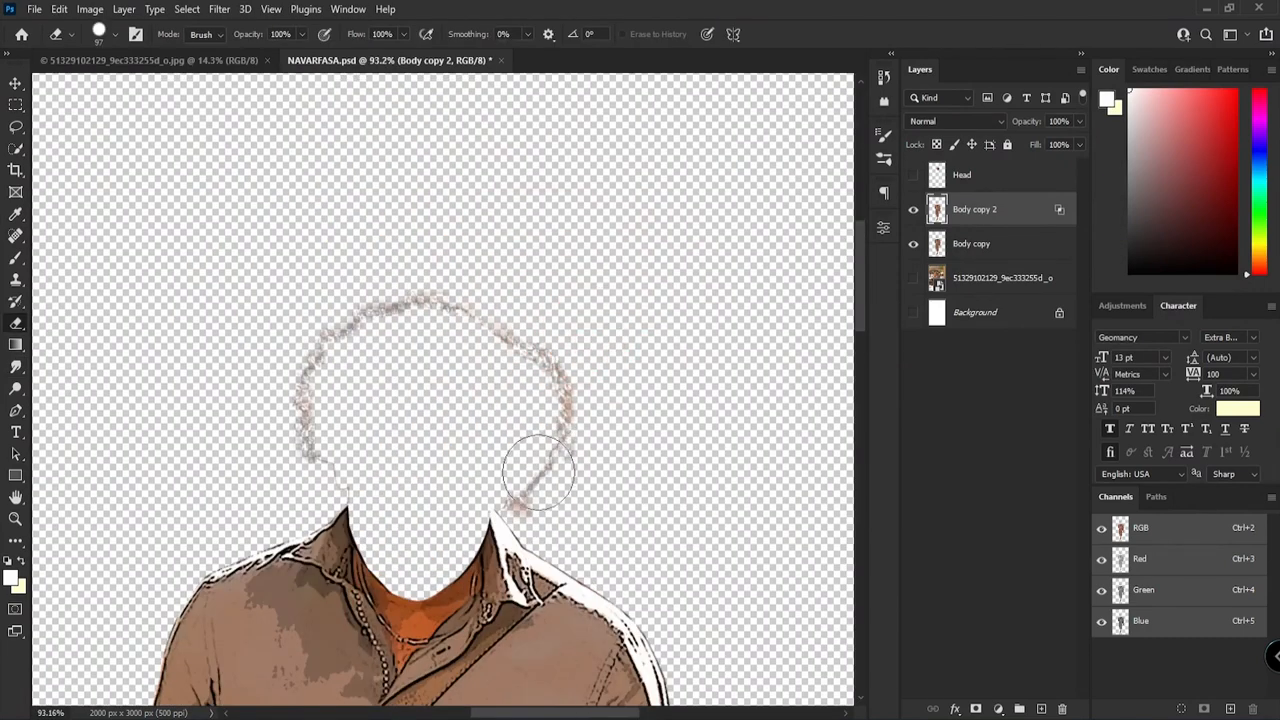
key("alt+bracketleft")
mouse_move(608, 414)
left_mouse_down()
mouse_move(535, 494)
mouse_move(459, 319)
mouse_move(396, 465)
left_mouse_up()
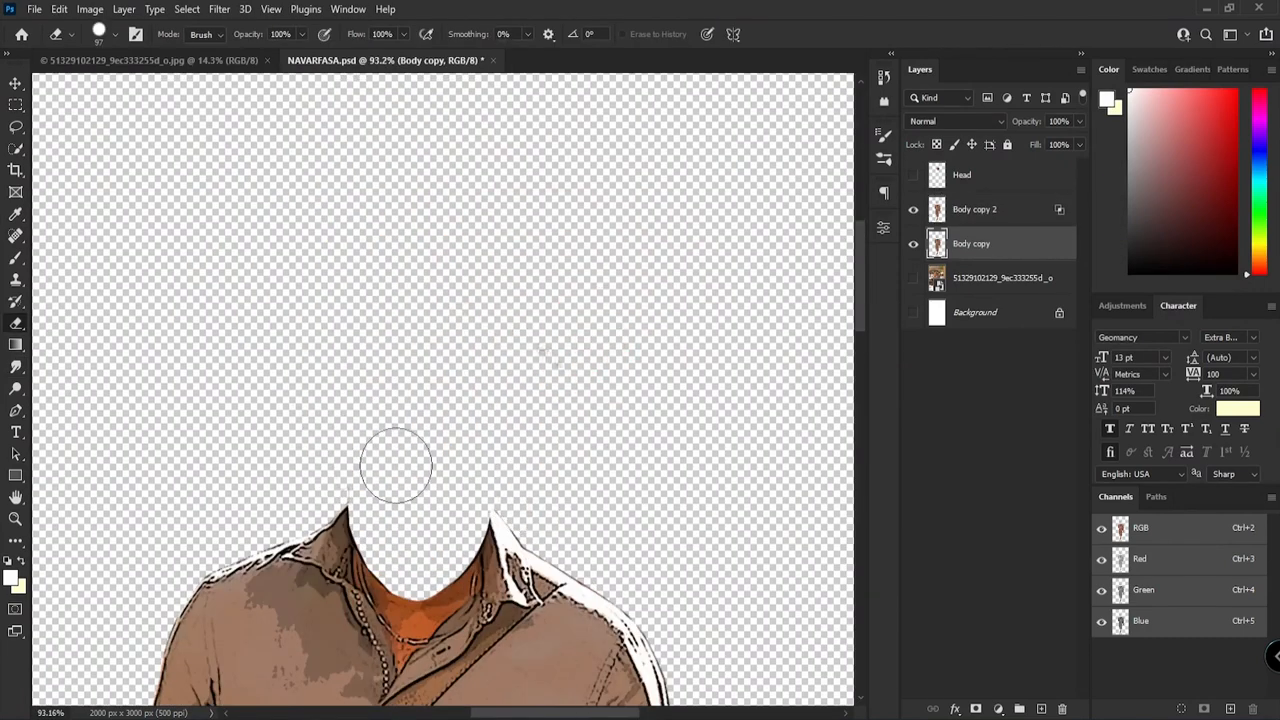
Step: Adjust the Levels of Body copy 2 with a white input of 247 and darker midtones
key("ctrl+0")
left_click(995, 209)
key("ctrl+l")
mouse_move(943, 381)
left_mouse_down()
mouse_move(878, 382)
mouse_move(936, 385)
left_mouse_up()
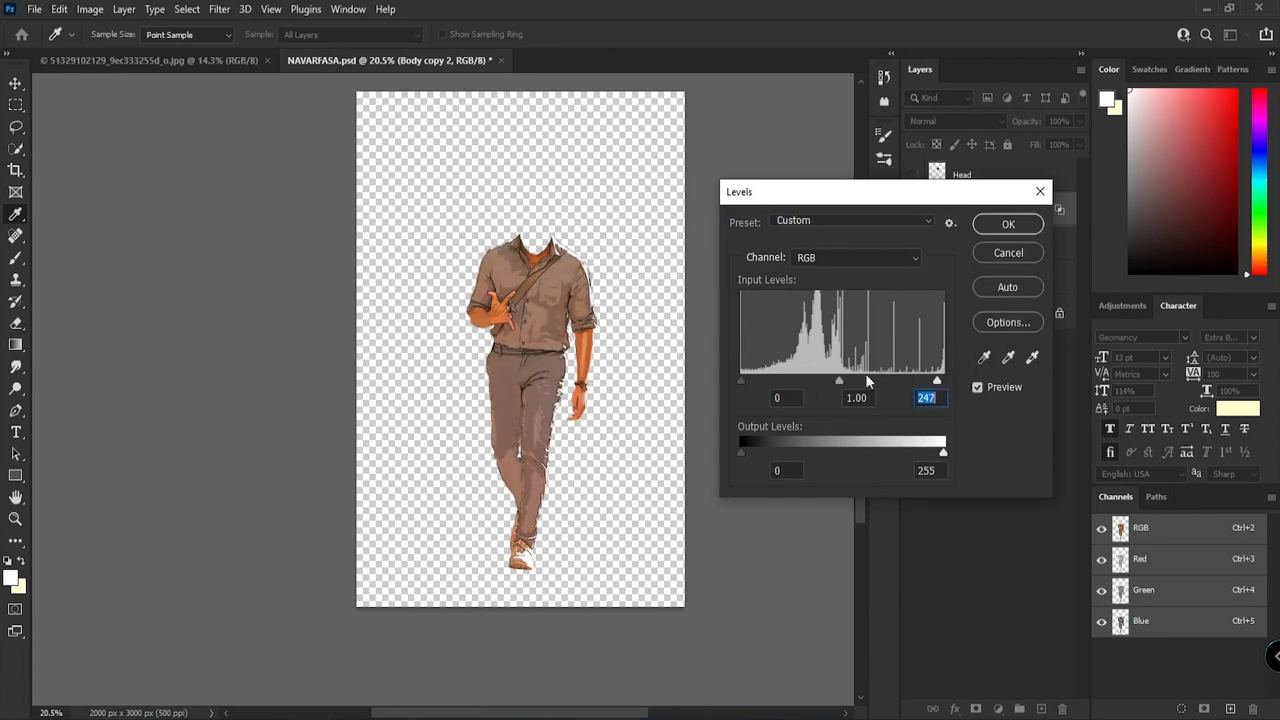
left_click_drag(838, 386, 852, 385)
left_click(1008, 224)
Step: Merge the two body copies into one layer and name it Body
left_click(1001, 250, "shift")
right_click(1018, 247)
left_click(1056, 507)
scroll(656, 344, "up", 2)
key("BackSpace")
key("BackSpace")
key("BackSpace")
key("Return")
scroll(622, 264, "up", 4)
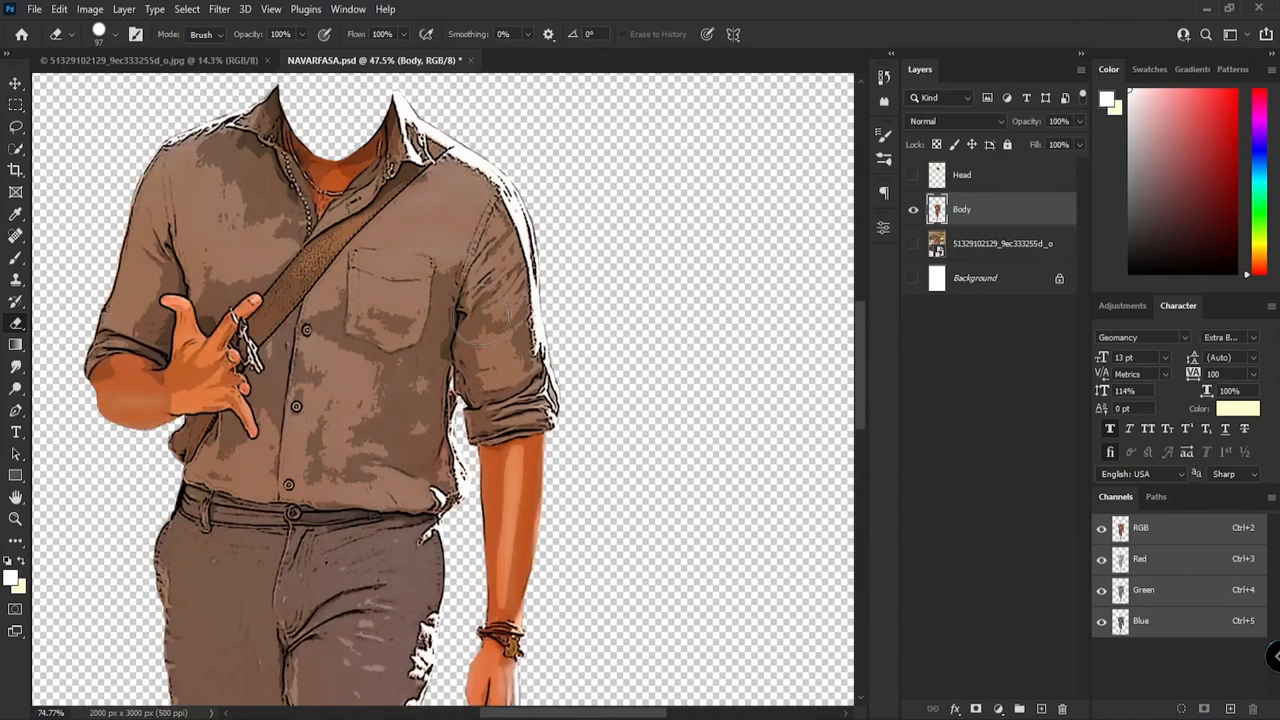
Step: Duplicate the Body layer as a working copy and prepare a textured Smudge brush at size 65
scroll(472, 336, "up", 4)
key("ctrl+j")
scroll(345, 385, "up", 6)
left_click(15, 367)
right_click(372, 449)
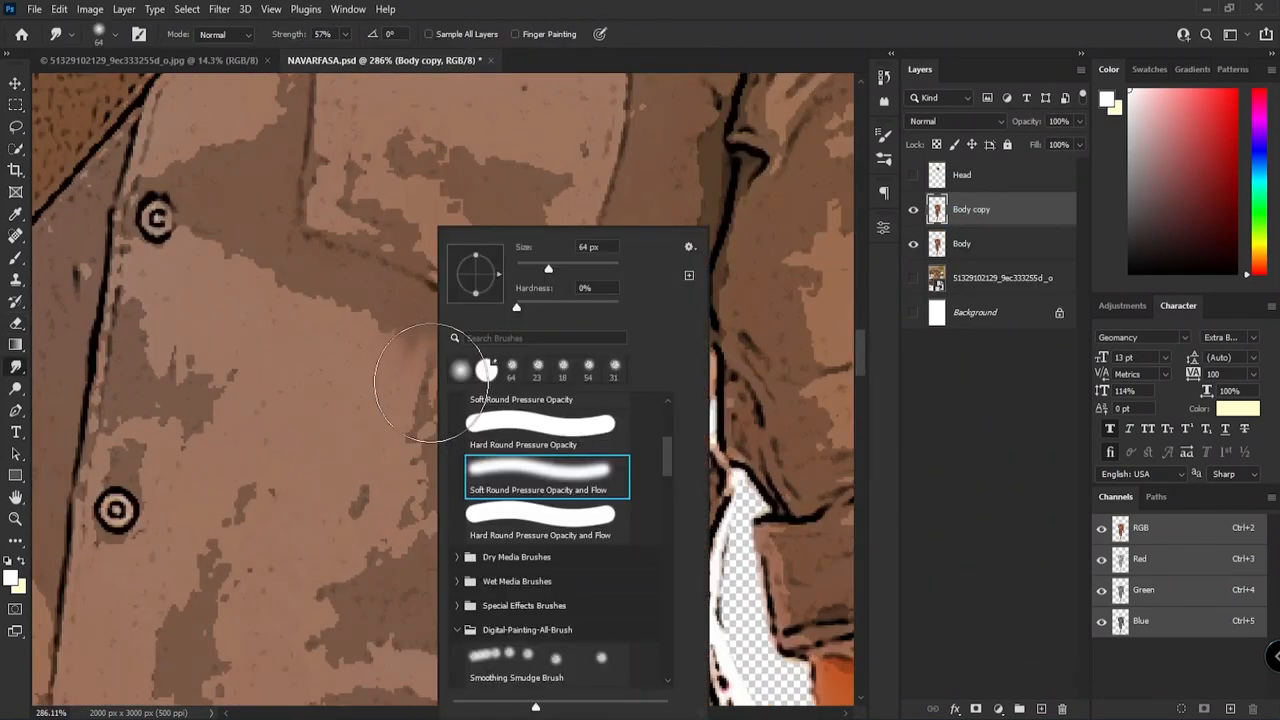
left_click(423, 400)
left_click(913, 244)
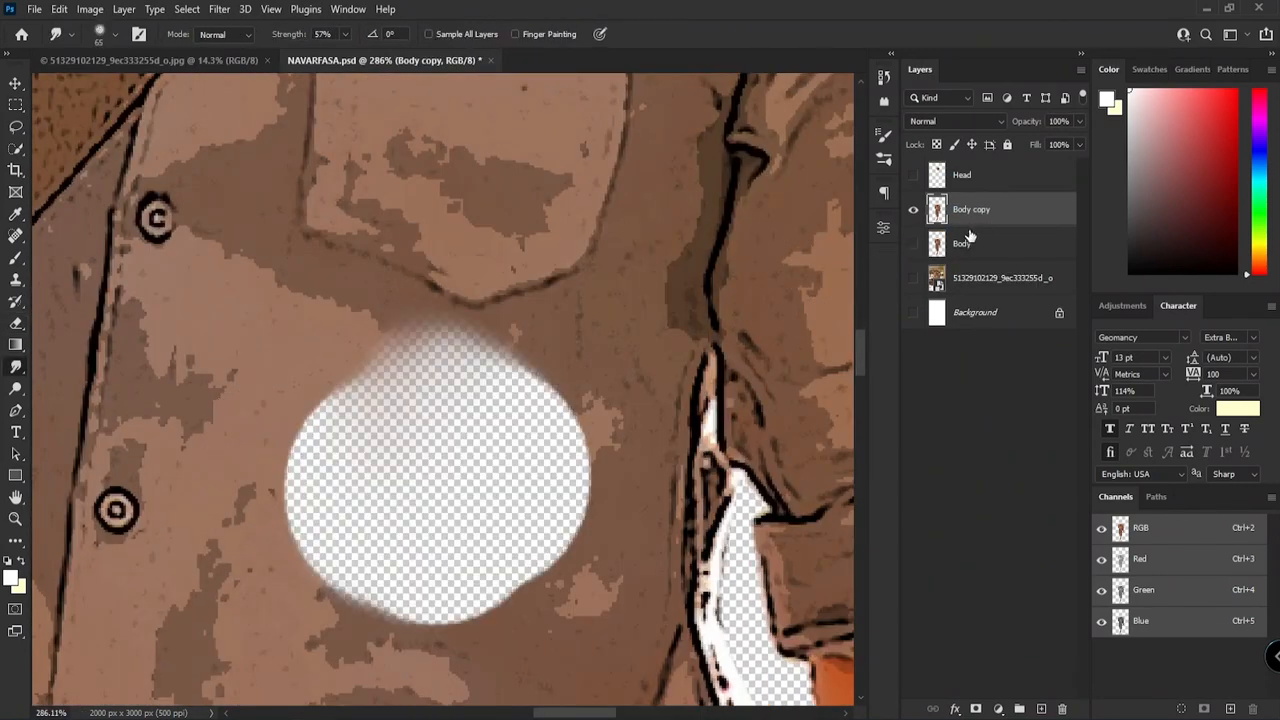
left_click(913, 244)
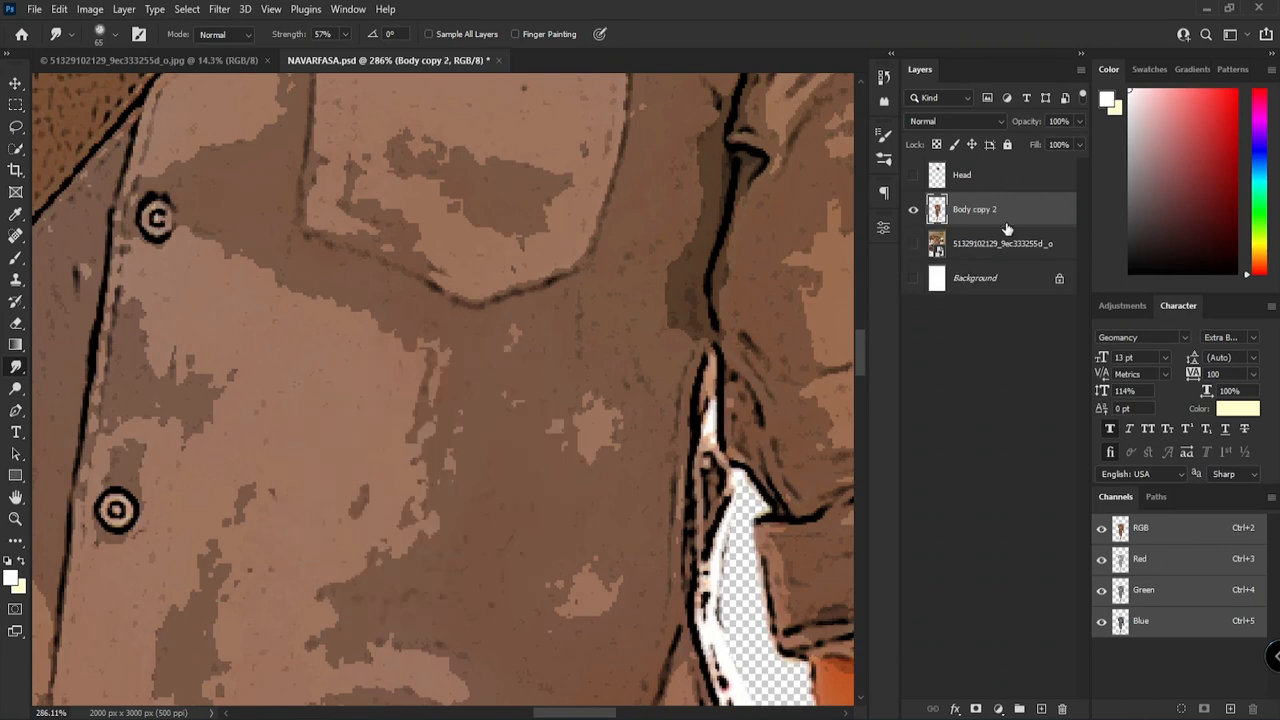
key("ctrl+j")
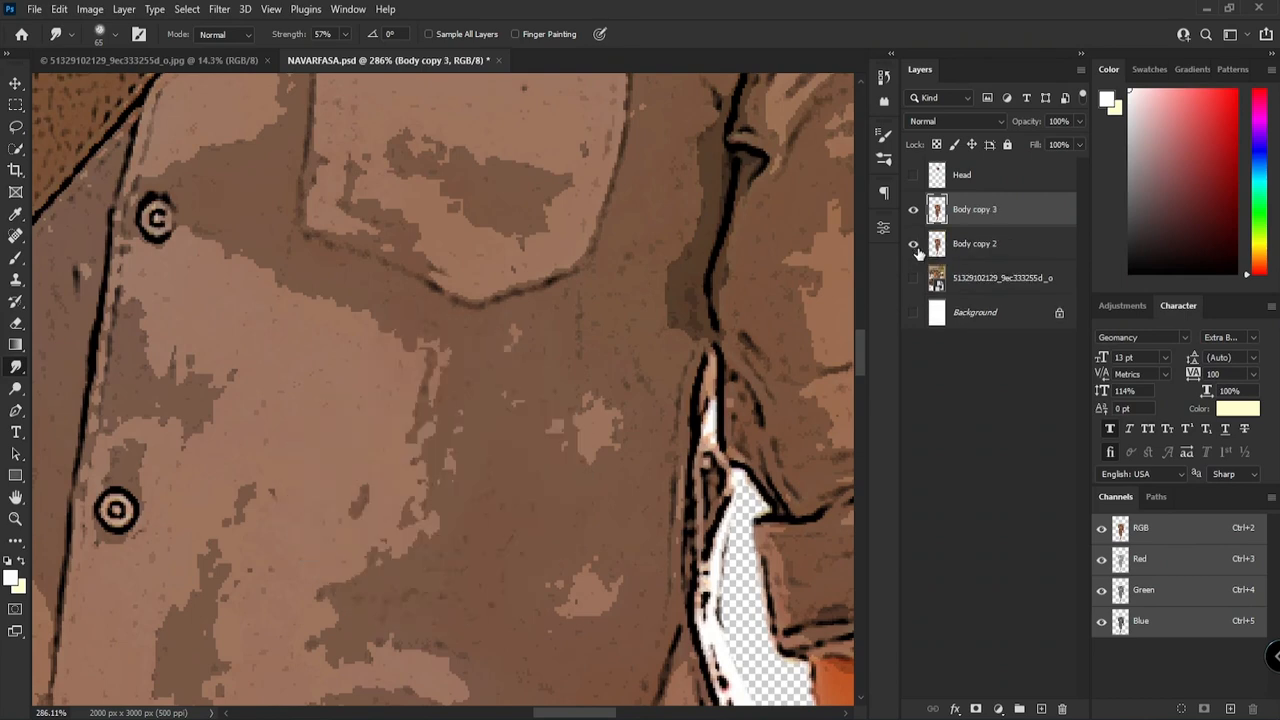
Step: Smudge the shirt front below the chest pocket smooth, out to its side edge
mouse_move(648, 348)
left_mouse_down()
mouse_move(577, 512)
mouse_move(595, 598)
mouse_move(540, 355)
mouse_move(396, 394)
mouse_move(381, 548)
mouse_move(192, 356)
mouse_move(242, 468)
left_mouse_up()
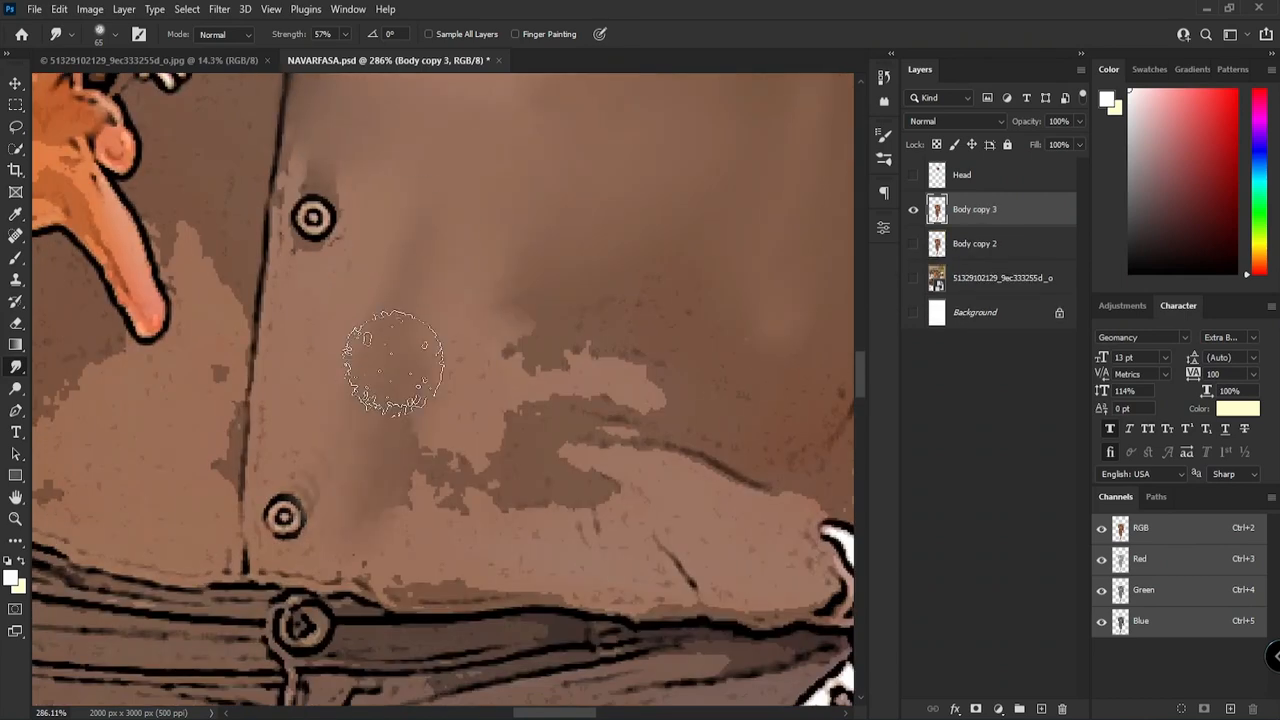
mouse_move(386, 357)
left_mouse_down()
mouse_move(500, 514)
mouse_move(709, 523)
mouse_move(535, 210)
left_mouse_up()
mouse_move(790, 380)
left_mouse_down()
mouse_move(529, 336)
mouse_move(597, 134)
mouse_move(589, 331)
left_mouse_up()
left_click_drag(589, 331, 591, 140)
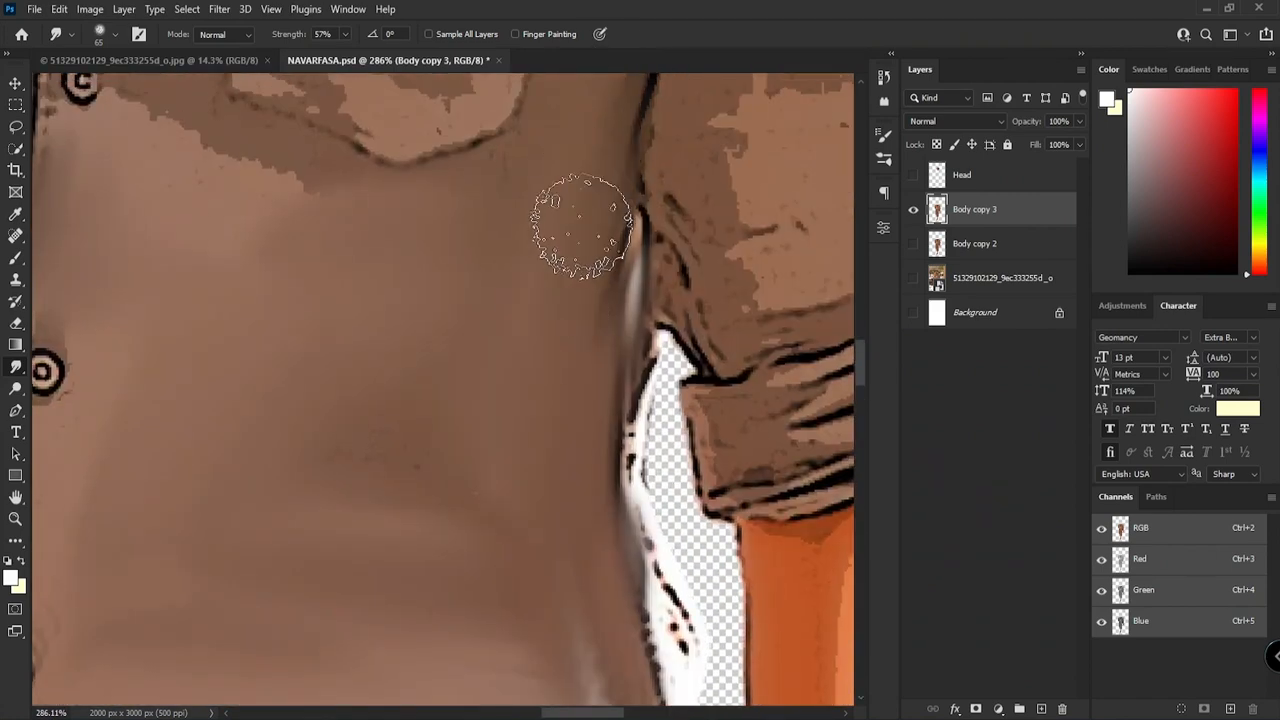
left_click_drag(600, 640, 589, 175)
left_click_drag(589, 175, 605, 240)
scroll(605, 240, "down", 5)
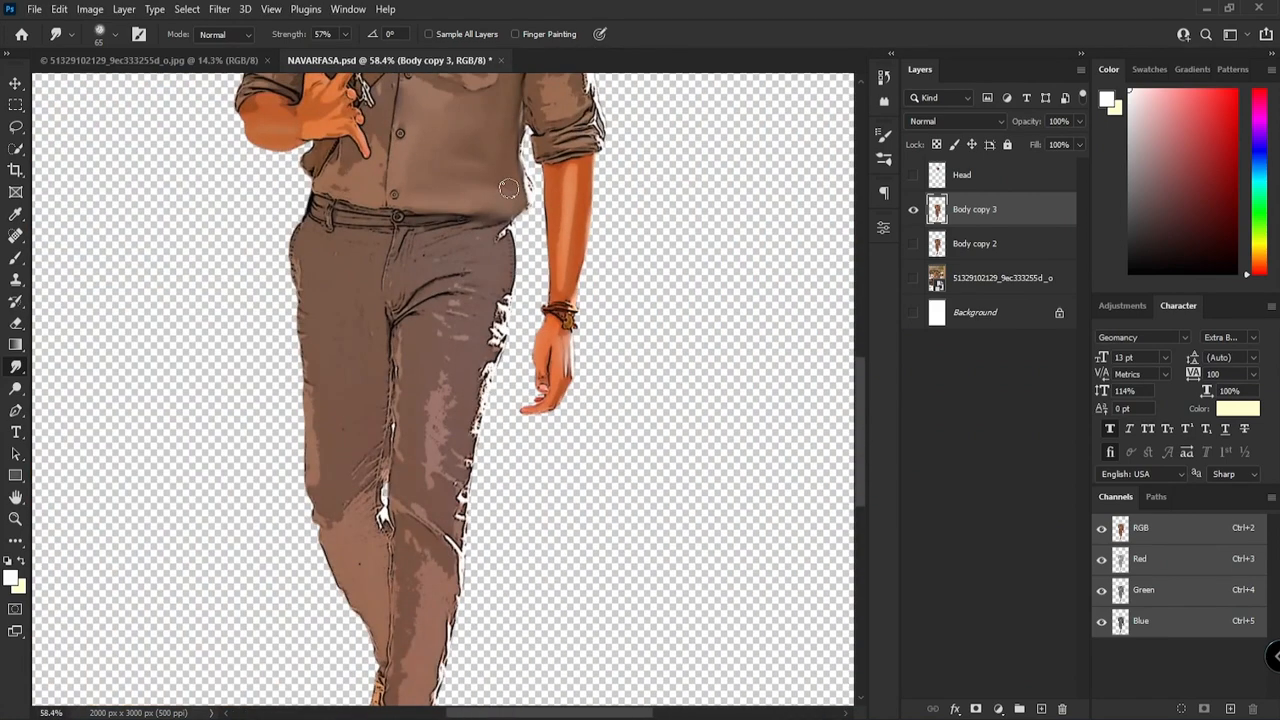
Step: Load the body's outline as a selection and smudge the shirt's side edge beside the hanging arm's cuff
left_click(940, 222, "ctrl")
scroll(523, 168, "up", 5)
left_click_drag(512, 155, 528, 450)
left_click_drag(515, 185, 500, 414)
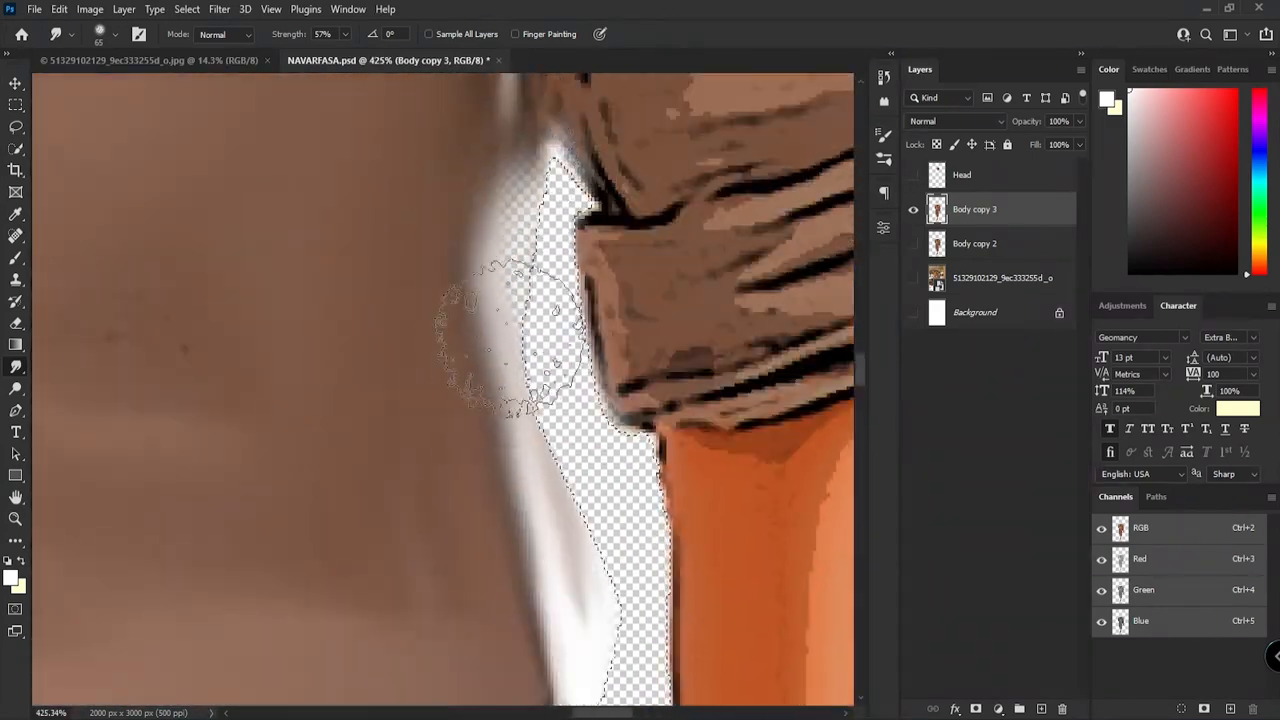
left_click_drag(481, 136, 488, 487)
left_click_drag(520, 185, 528, 490)
Step: Smudge the hanging arm's sleeve seam, the chest above the pocket and the shoulder's light edge smooth
left_click_drag(658, 257, 730, 150)
mouse_move(680, 100)
left_mouse_down()
mouse_move(623, 357)
mouse_move(543, 520)
mouse_move(583, 237)
left_mouse_up()
scroll(600, 230, "down", 3)
scroll(628, 215, "up", 1)
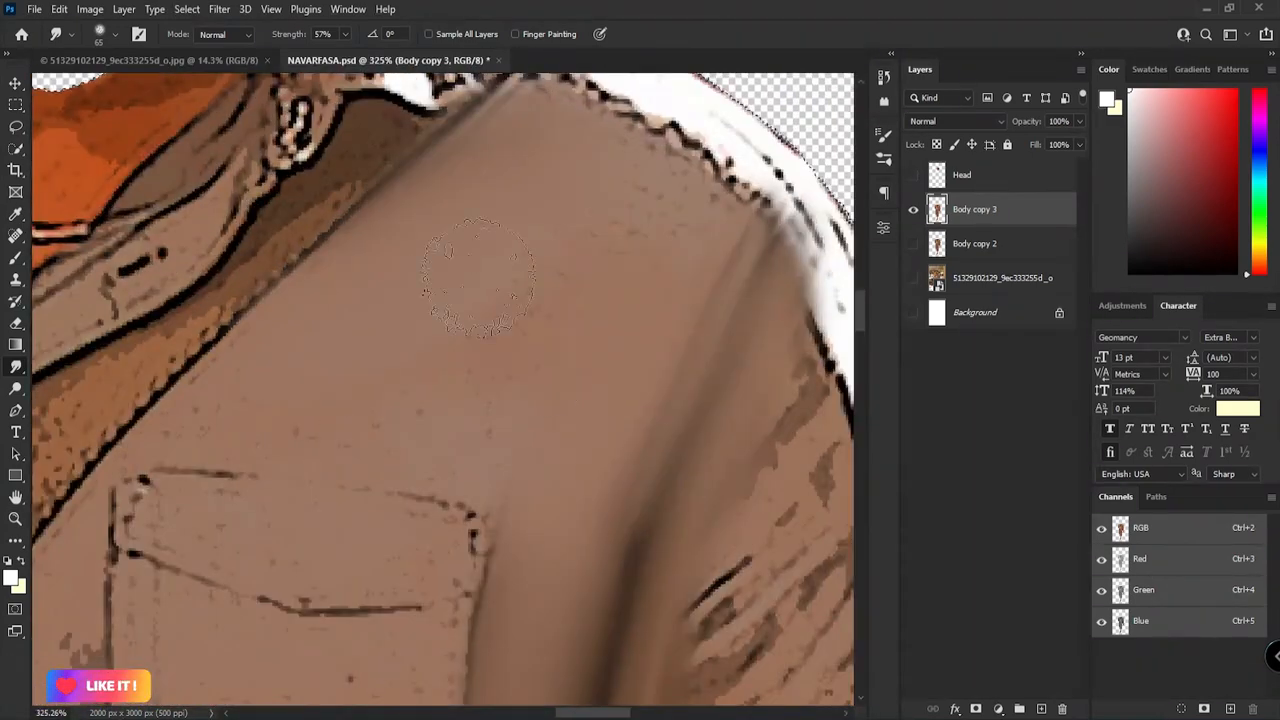
left_click_drag(540, 170, 462, 422)
left_click_drag(500, 345, 628, 402)
left_click_drag(355, 150, 423, 345)
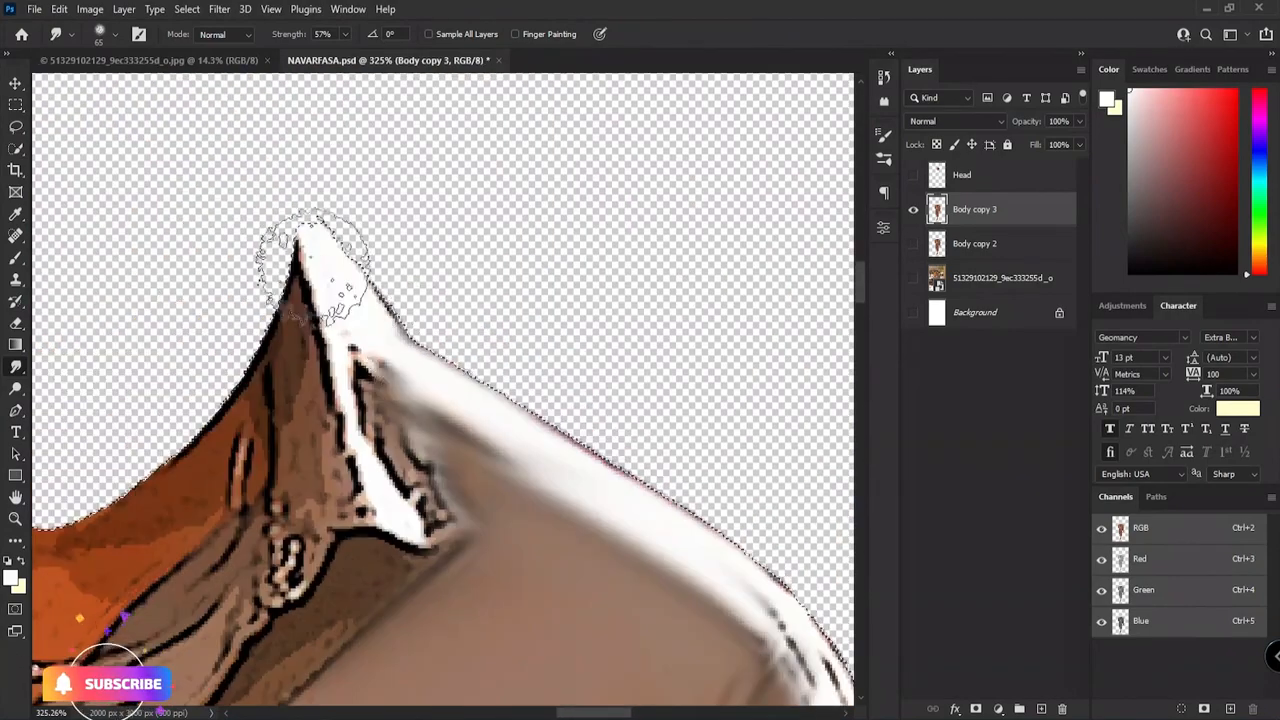
Step: Smudge the shoulder and outer sleeve of the raised arm smooth
scroll(397, 374, "down", 3)
scroll(277, 371, "up", 5)
left_click_drag(277, 371, 717, 114)
left_click_drag(312, 268, 590, 121)
mouse_move(420, 200)
left_mouse_down()
mouse_move(317, 448)
mouse_move(583, 260)
mouse_move(497, 506)
mouse_move(420, 660)
left_mouse_up()
left_click_drag(420, 660, 600, 240)
scroll(545, 325, "down", 5)
scroll(495, 282, "up", 4)
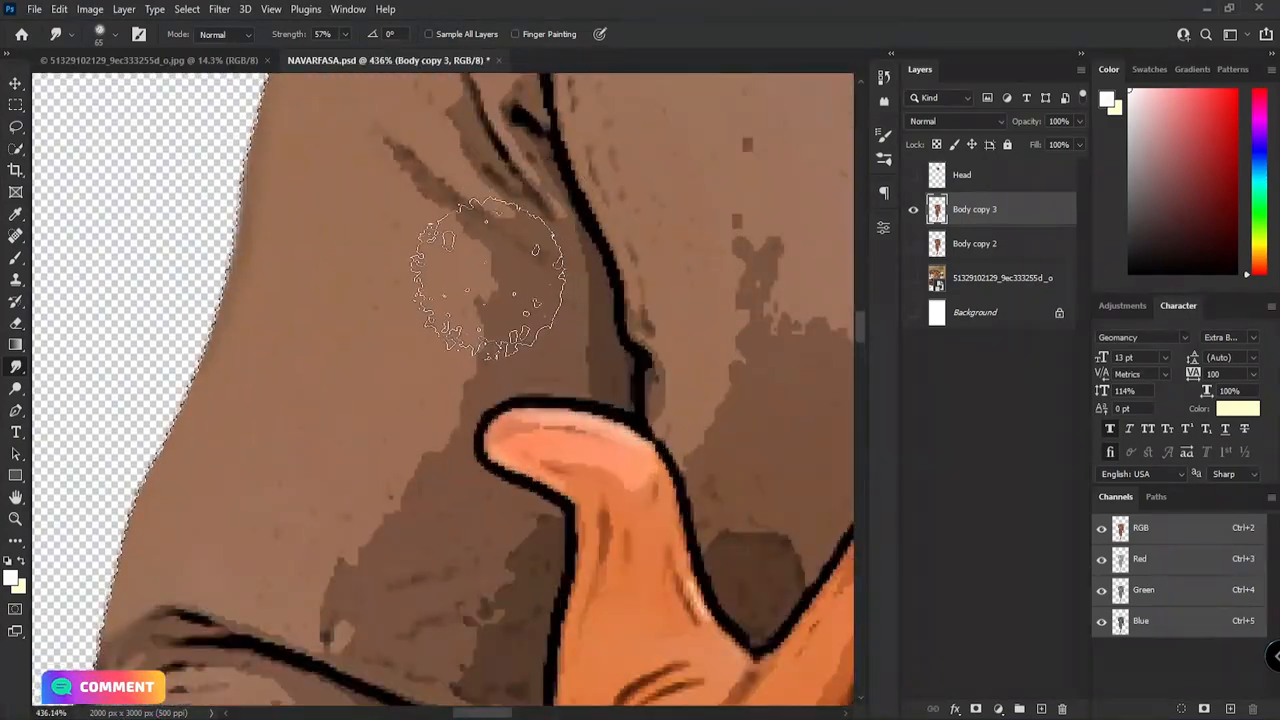
Step: Smudge the shaded sleeve fabric around the raised thumb and above the cuff with brush size 46
left_click_drag(344, 553, 505, 600)
left_click_drag(505, 646, 476, 483)
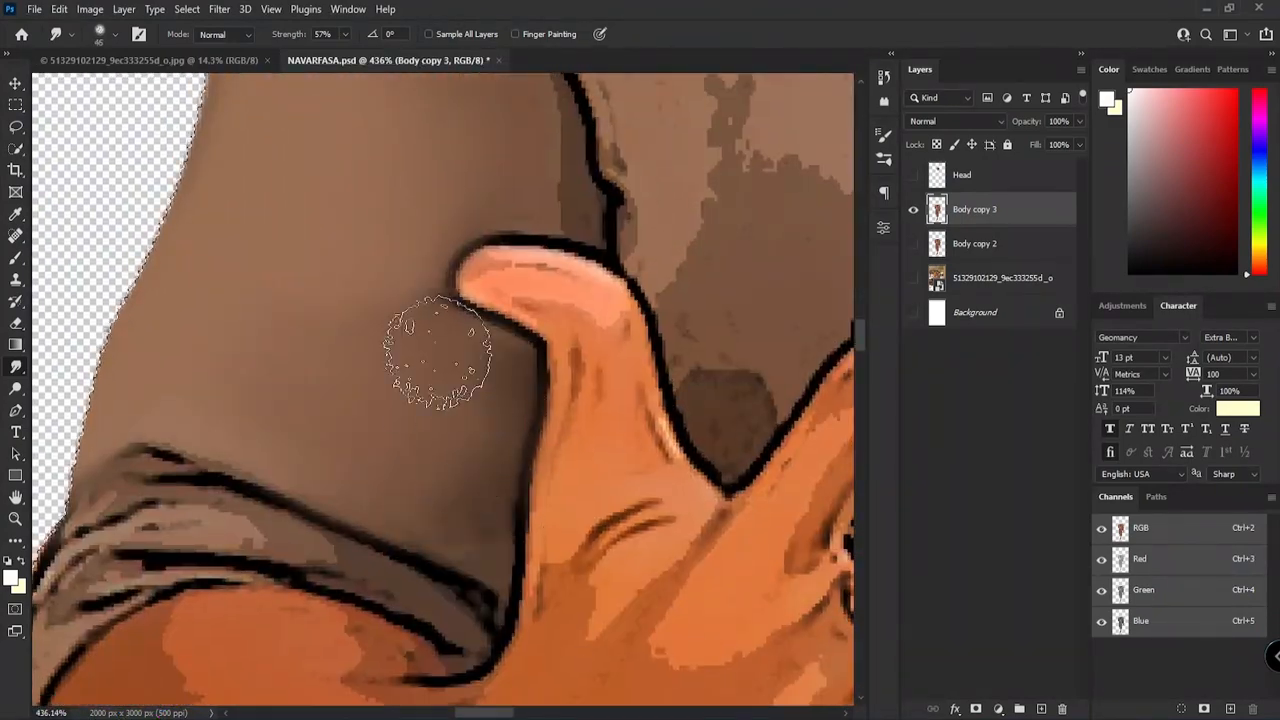
left_click_drag(418, 209, 357, 463)
left_click_drag(525, 495, 509, 291)
left_click_drag(480, 200, 537, 414)
mouse_move(530, 400)
left_mouse_down()
mouse_move(457, 157)
mouse_move(420, 318)
left_mouse_up()
left_click_drag(475, 230, 510, 383)
Step: Smudge the chest pocket and the shirt fabric beside and beneath it smooth
scroll(510, 383, "down", 5)
scroll(395, 295, "up", 5)
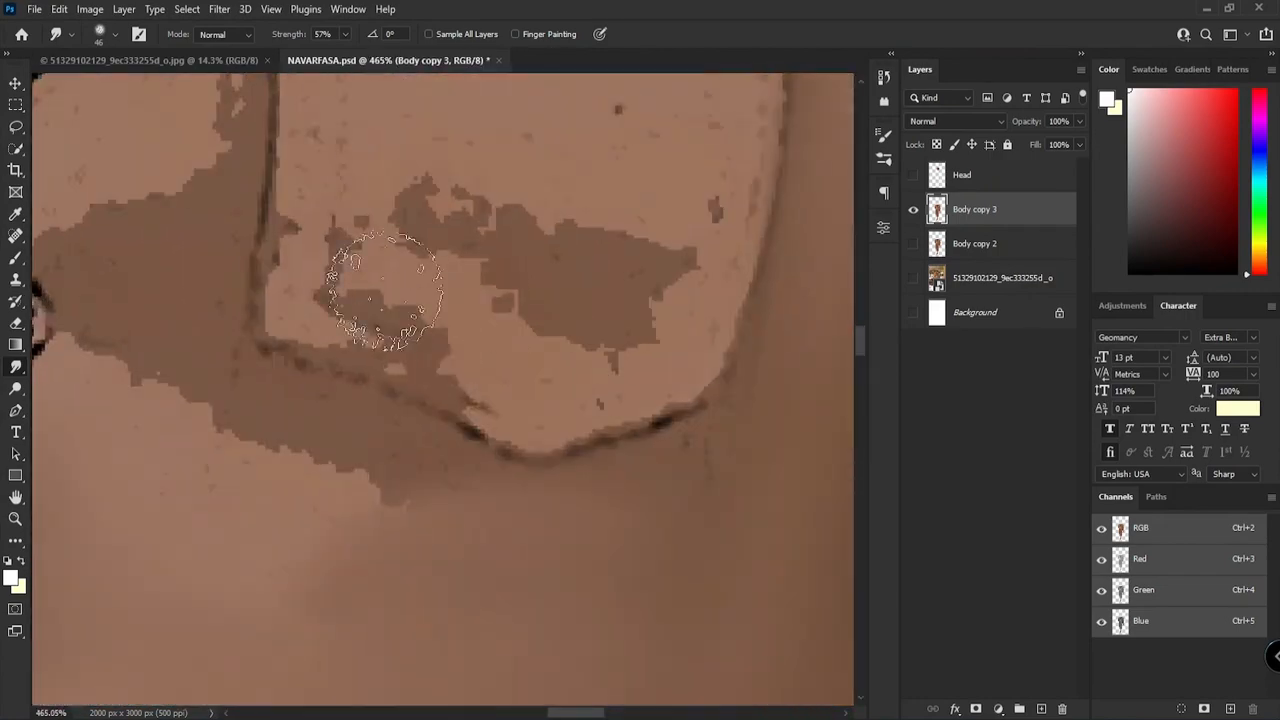
left_click_drag(603, 264, 500, 166)
left_click_drag(300, 190, 465, 385)
left_click_drag(375, 400, 414, 178)
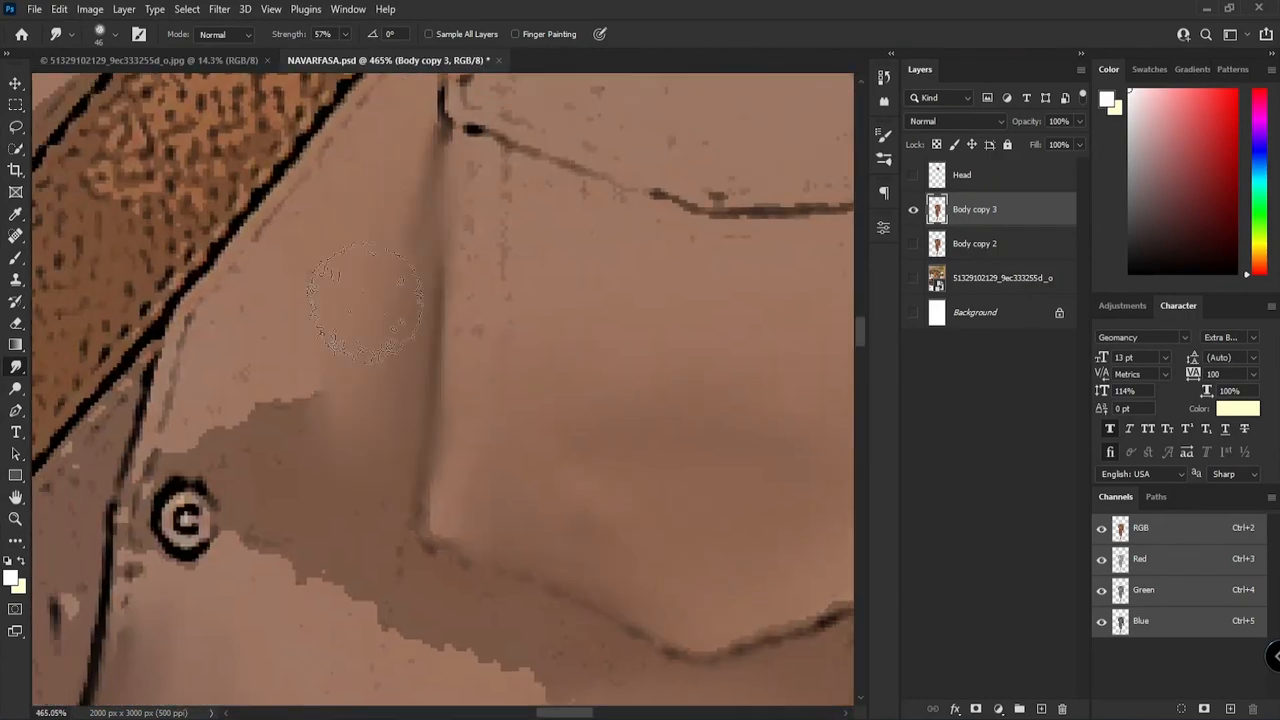
left_click_drag(293, 533, 480, 640)
left_click_drag(530, 516, 349, 269)
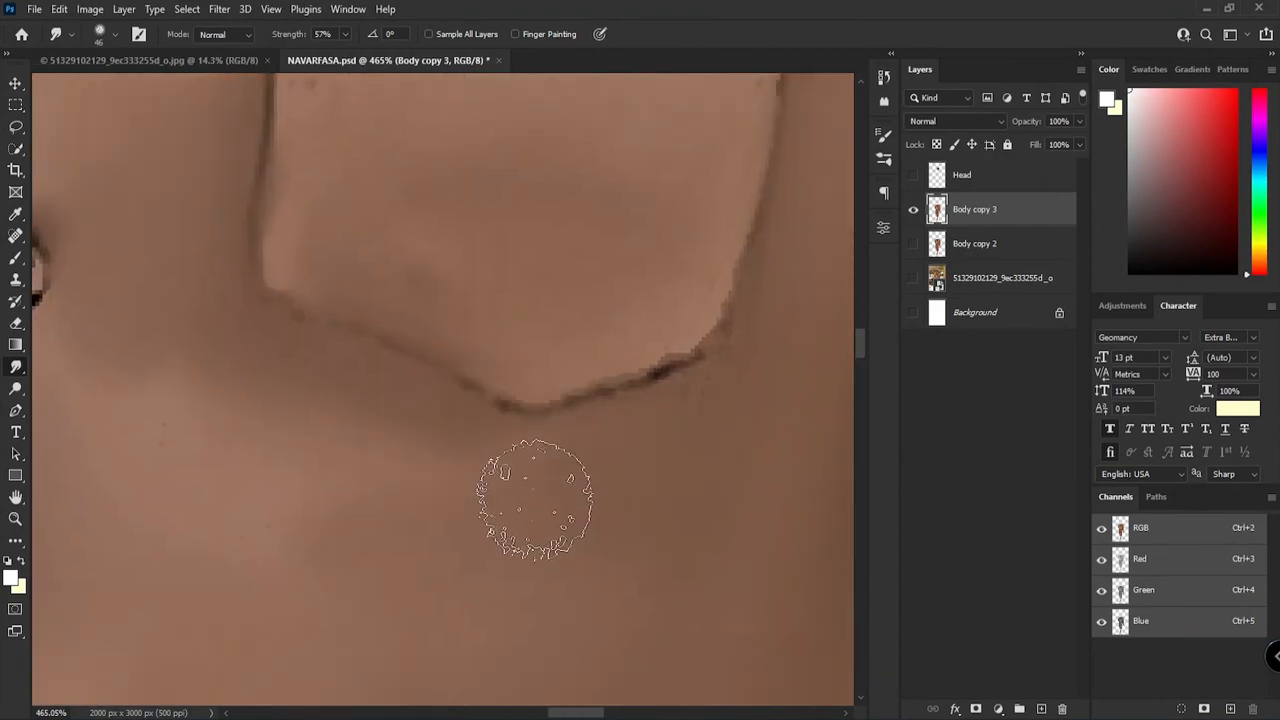
Step: Smudge the shirt beside the button placket and beneath the raised hand smooth
scroll(443, 449, "down", 5)
scroll(288, 568, "up", 5)
left_click_drag(500, 215, 514, 427)
left_click_drag(530, 460, 506, 426)
left_click_drag(600, 200, 589, 354)
left_click_drag(638, 200, 614, 257)
left_click_drag(648, 172, 584, 321)
left_click_drag(440, 690, 629, 378)
left_click_drag(485, 450, 598, 396)
scroll(446, 590, "up", 3)
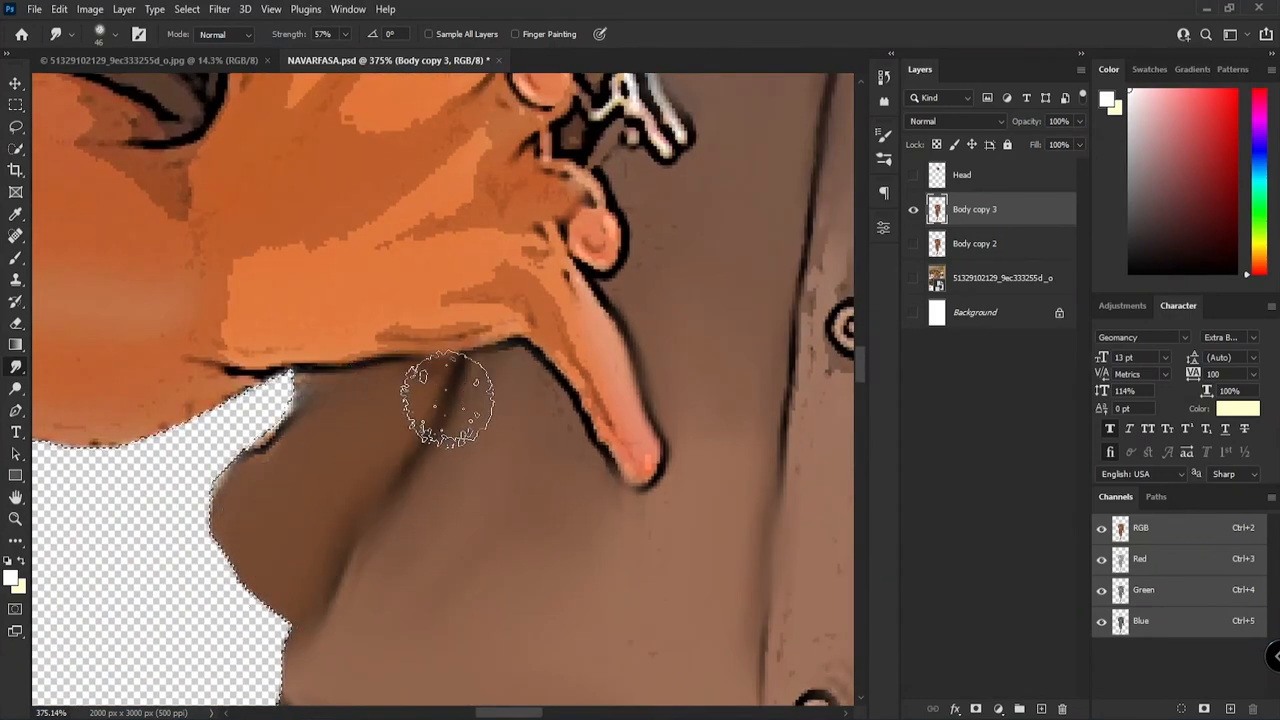
Step: Smudge the shoulder strap and the adjoining collar folds smooth along their length
scroll(436, 421, "down", 5)
scroll(580, 260, "up", 4)
scroll(495, 322, "up", 2)
mouse_move(470, 310)
left_mouse_down()
mouse_move(486, 240)
mouse_move(575, 195)
left_mouse_up()
mouse_move(583, 194)
left_mouse_down()
mouse_move(370, 463)
mouse_move(590, 230)
left_mouse_up()
left_click_drag(590, 230, 450, 460)
left_click_drag(450, 440, 530, 355)
scroll(240, 488, "up", 3)
left_click_drag(700, 150, 420, 500)
left_click_drag(540, 400, 430, 490)
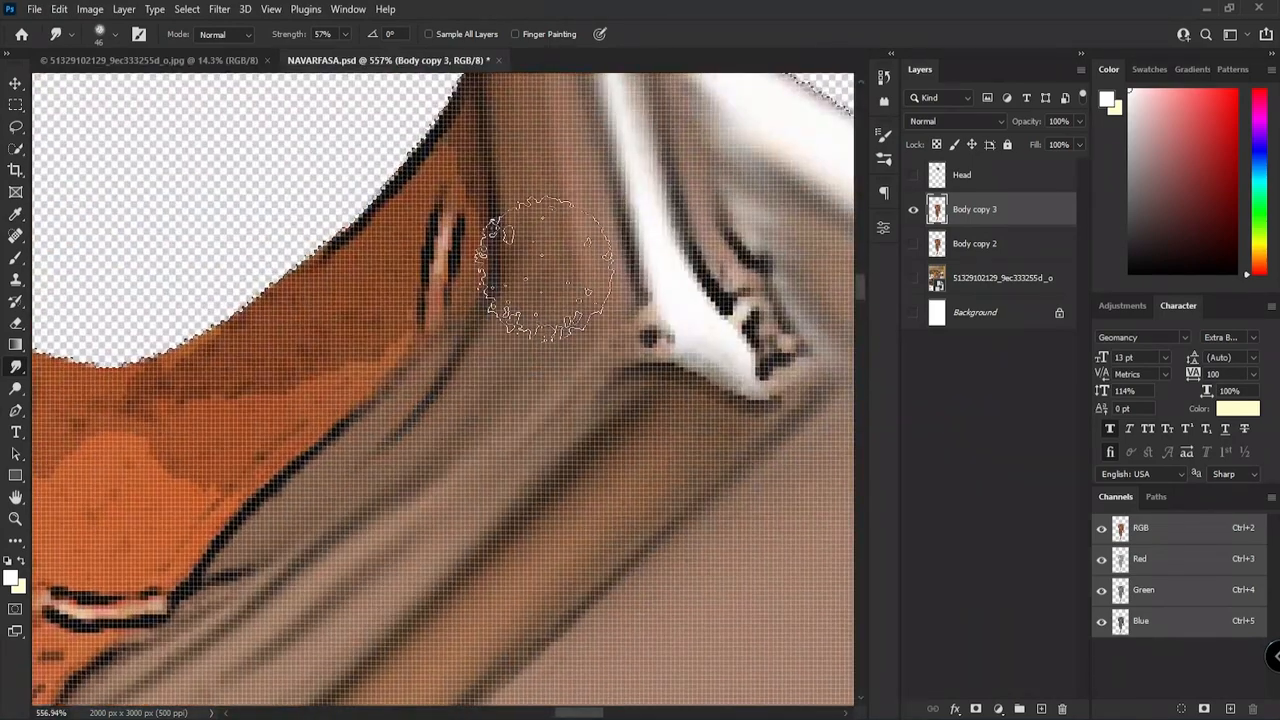
Step: Smudge the inner collar and the neck skin inside it smooth, reducing the brush for the finer areas
left_click_drag(510, 325, 440, 420)
left_click_drag(502, 273, 674, 346)
left_click_drag(600, 265, 795, 105)
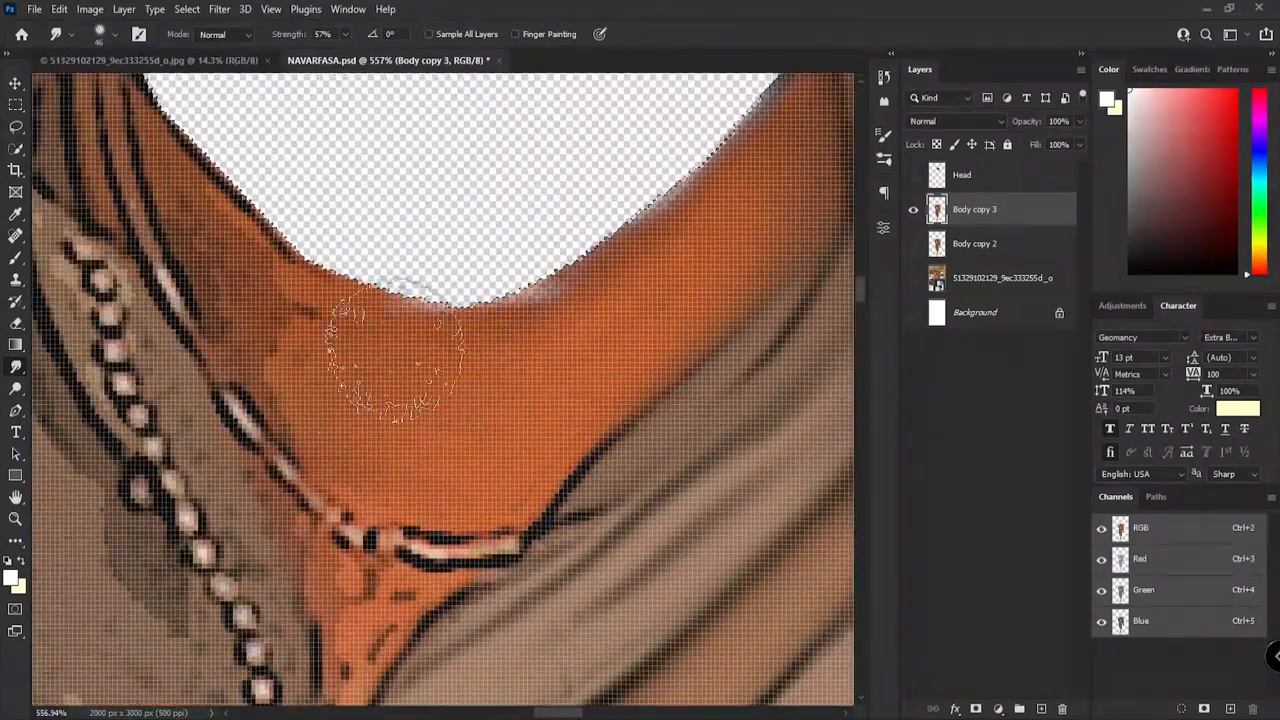
scroll(400, 320, "down", 8)
scroll(401, 388, "up", 10)
key("bracketleft")
key("bracketleft")
key("bracketleft")
key("bracketleft")
left_click_drag(342, 425, 322, 378)
Step: Enlarge the Smudge brush to size 83 and blend the highlight and shading along the hanging forearm
scroll(319, 400, "down", 15)
left_click_drag(670, 640, 495, 300)
scroll(510, 369, "up", 10)
key("bracketright")
key("bracketright")
key("bracketright")
key("bracketright")
key("bracketright")
key("bracketright")
key("bracketright")
key("bracketright")
scroll(559, 385, "up", 2)
left_click_drag(560, 640, 590, 375)
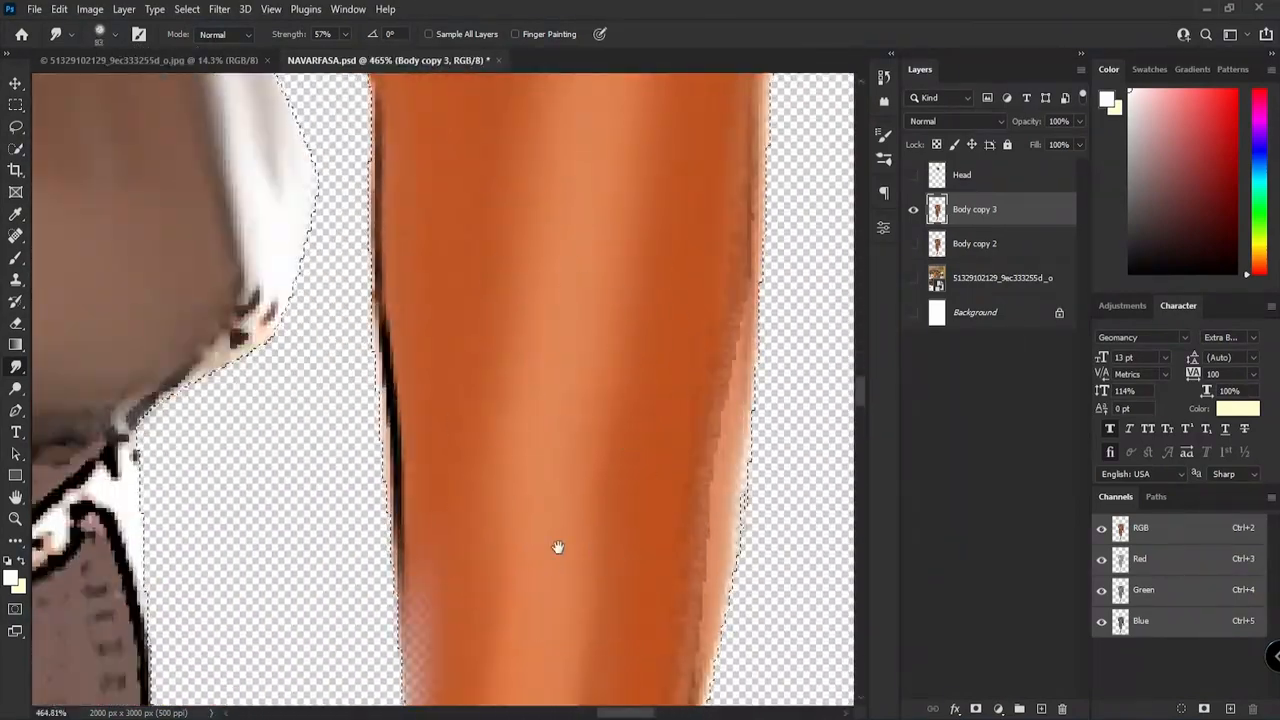
left_click_drag(557, 546, 571, 450)
scroll(600, 400, "down", 2)
mouse_move(606, 260)
left_mouse_down()
mouse_move(606, 574)
mouse_move(652, 160)
left_mouse_up()
left_click_drag(630, 220, 605, 468)
left_click_drag(590, 655, 663, 400)
Step: Reduce the Smudge brush to size 62 and smooth the raised forearm below its rolled cuff
key("bracketleft")
key("bracketleft")
key("bracketleft")
scroll(690, 330, "down", 1)
scroll(663, 400, "down", 12)
scroll(662, 312, "up", 15)
scroll(582, 287, "down", 8)
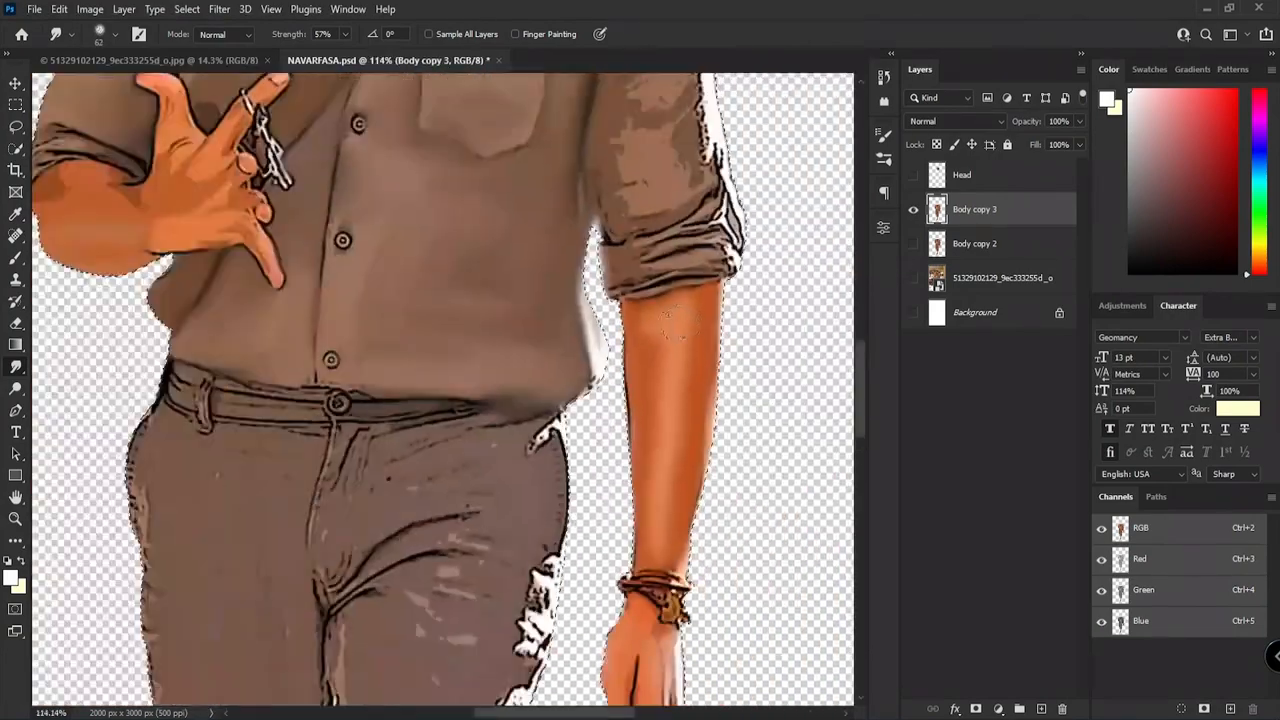
scroll(600, 286, "up", 6)
scroll(600, 290, "down", 9)
scroll(636, 512, "up", 8)
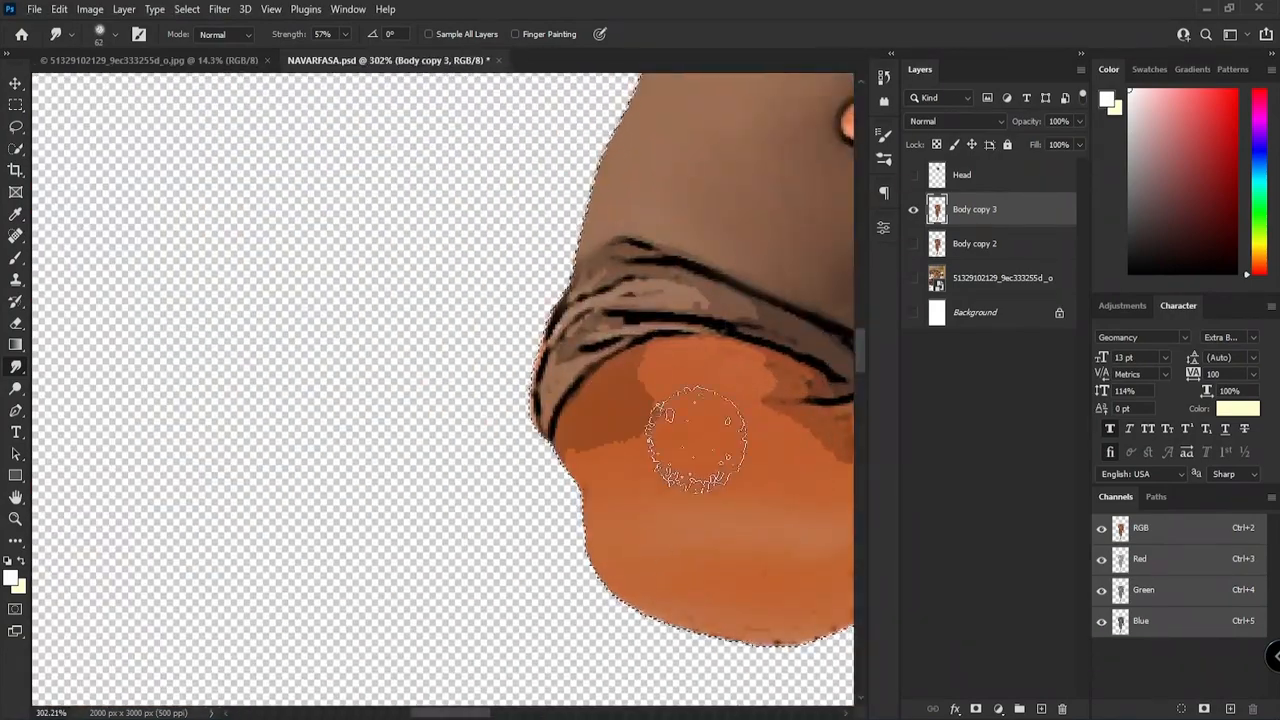
scroll(720, 418, "up", 3)
left_click_drag(325, 648, 190, 426)
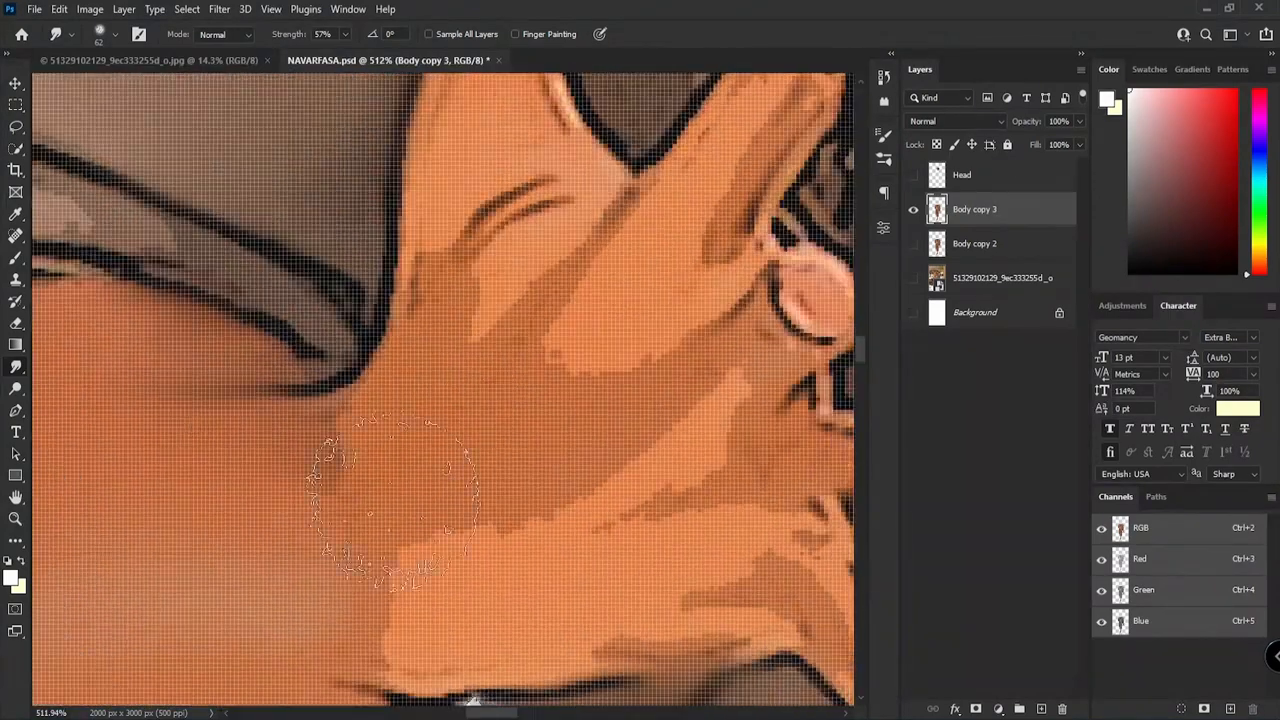
Step: Smudge the palm and thumb base of the raised hand with brush size 43 at 58% strength
scroll(560, 316, "down", 6)
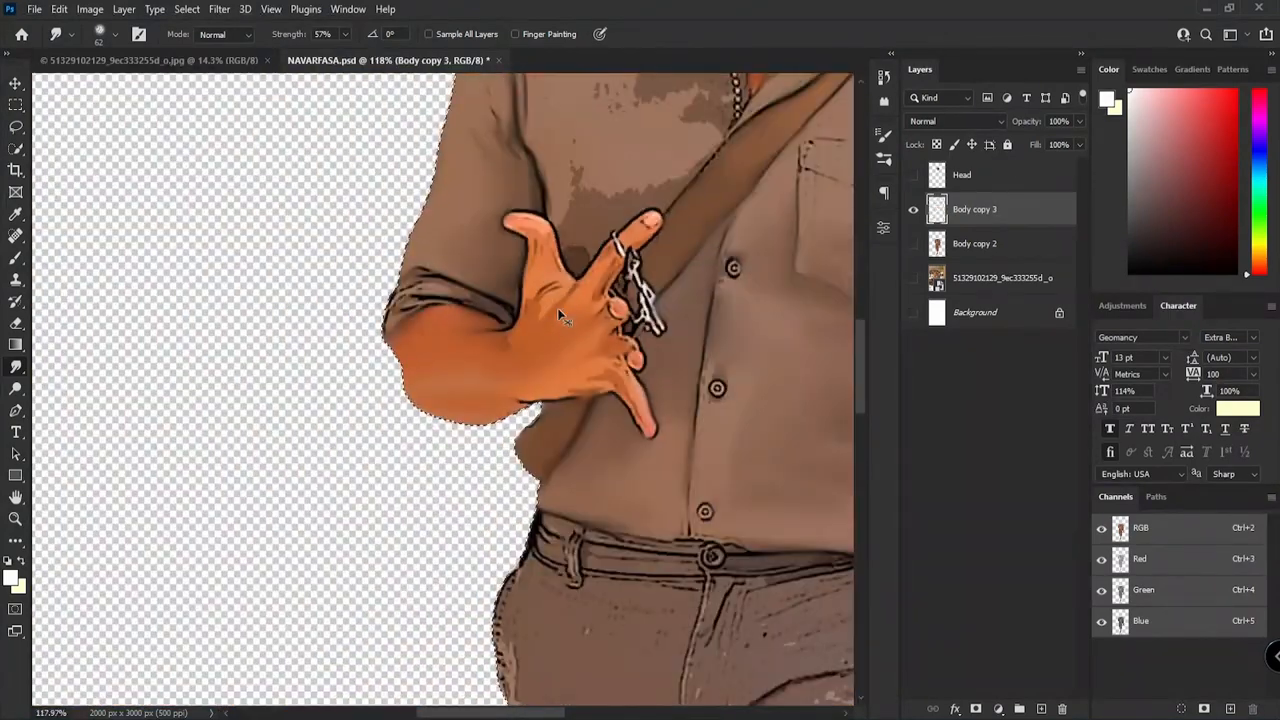
scroll(597, 333, "up", 4)
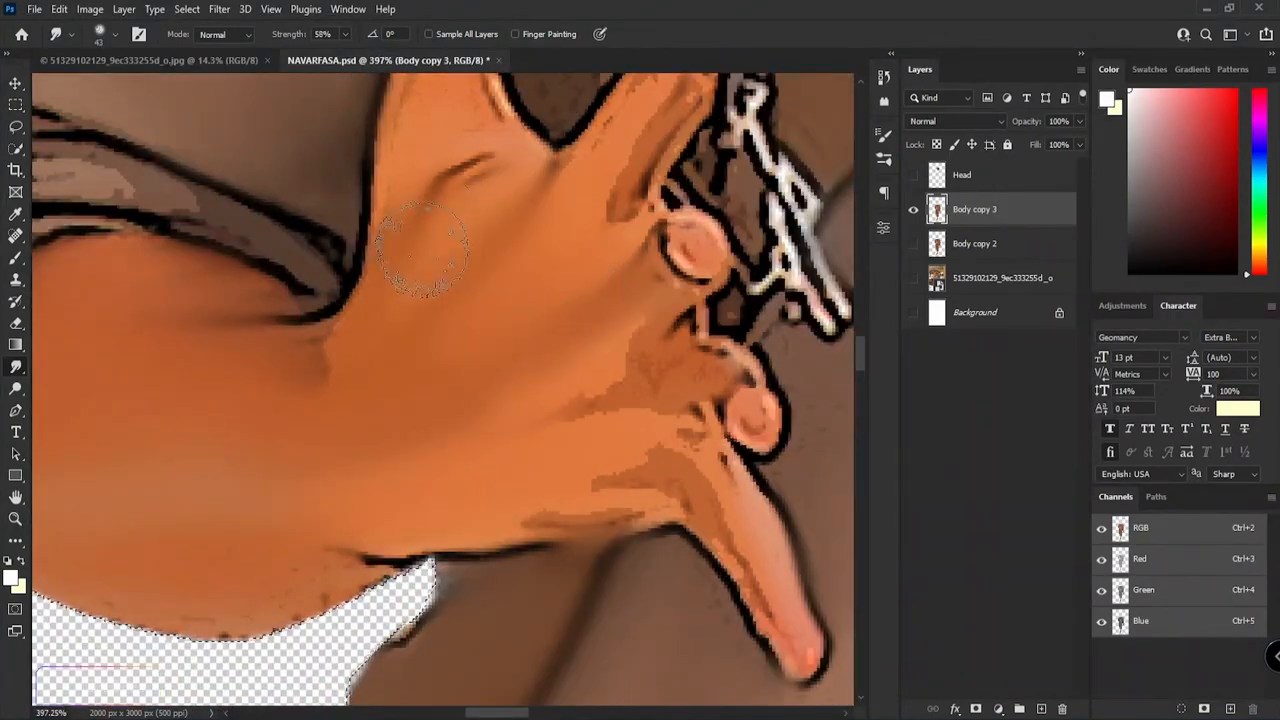
scroll(507, 493, "down", 5)
Step: Enlarge the Smudge brush to size 79 and smooth the outer side of the rear trouser leg from thigh to knee
scroll(472, 380, "up", 3)
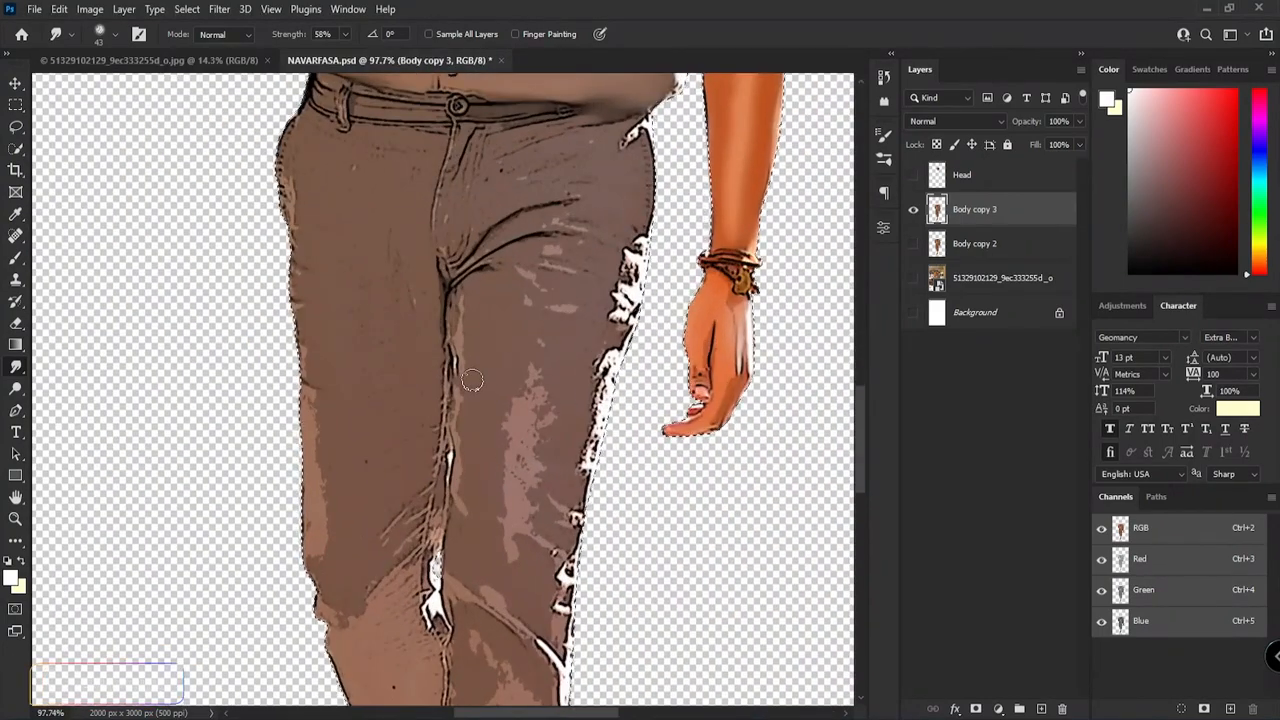
scroll(464, 330, "up", 5)
scroll(357, 186, "down", 1)
mouse_move(240, 190)
left_mouse_down()
mouse_move(228, 255)
mouse_move(207, 418)
left_mouse_up()
scroll(329, 251, "down", 3)
scroll(351, 463, "down", 4)
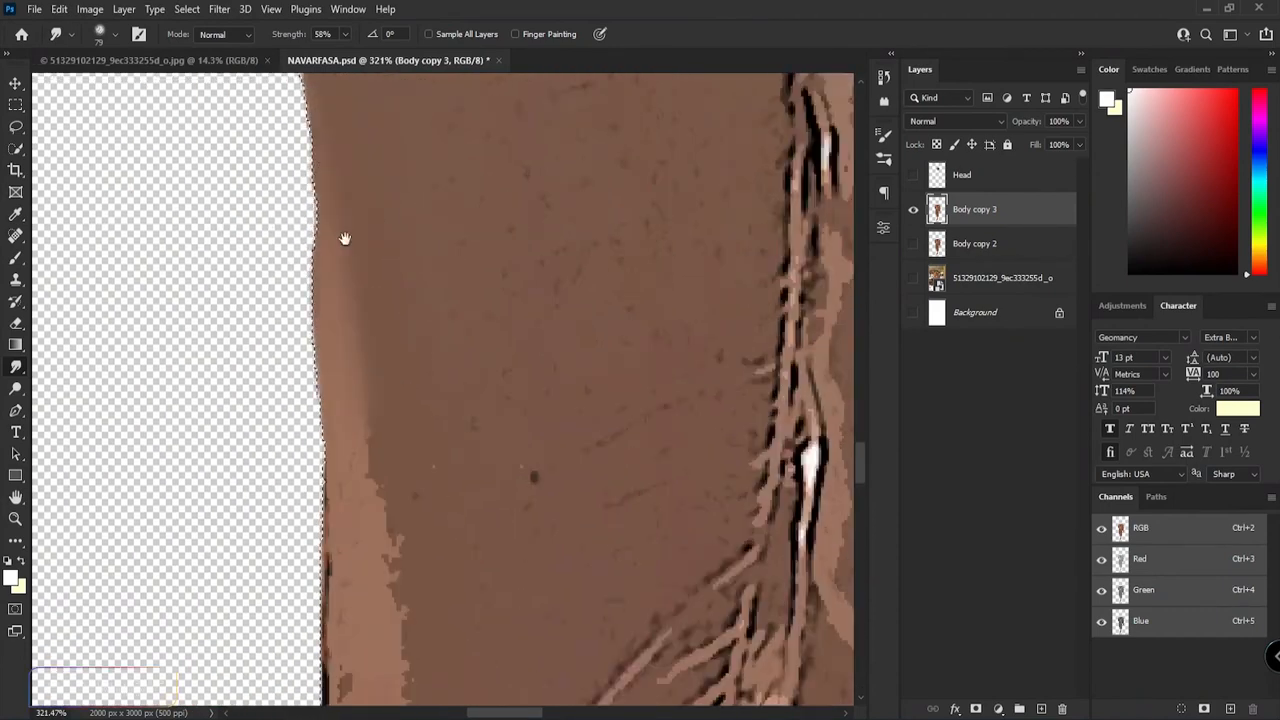
scroll(314, 429, "down", 6)
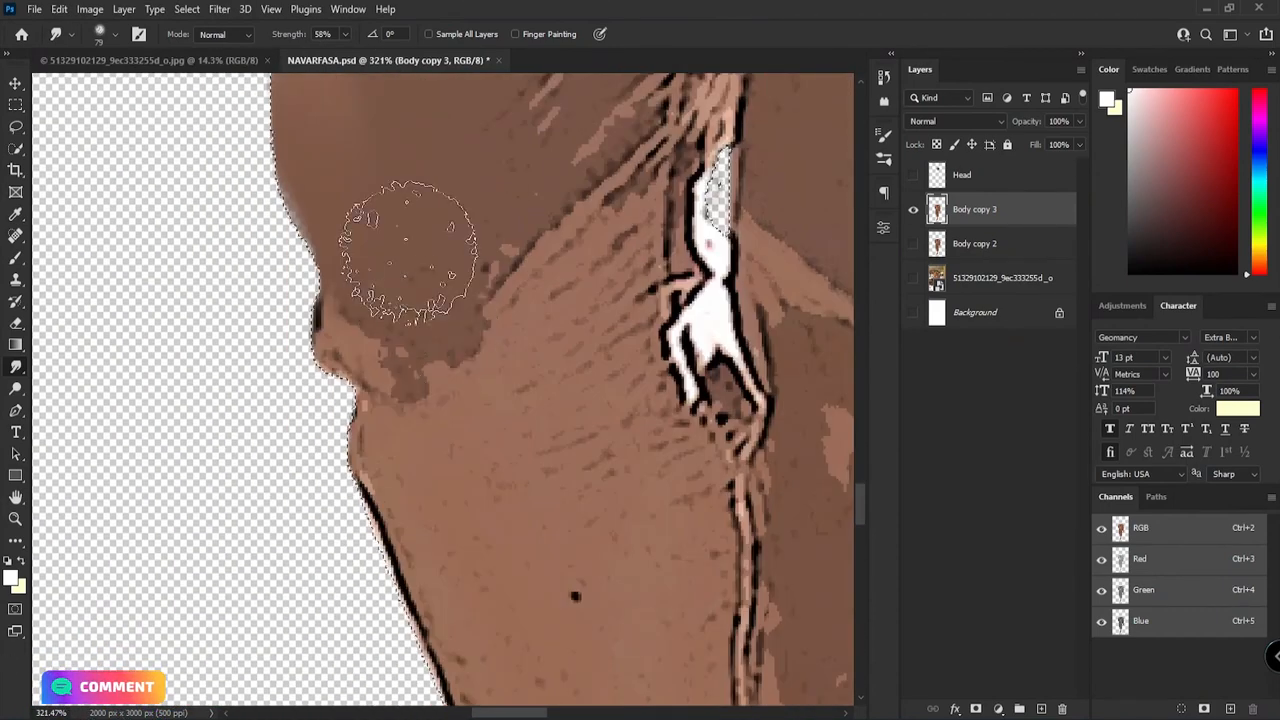
Step: Smudge both lower trouser legs smooth and blend the pale fold across the front knee
scroll(600, 314, "down", 4)
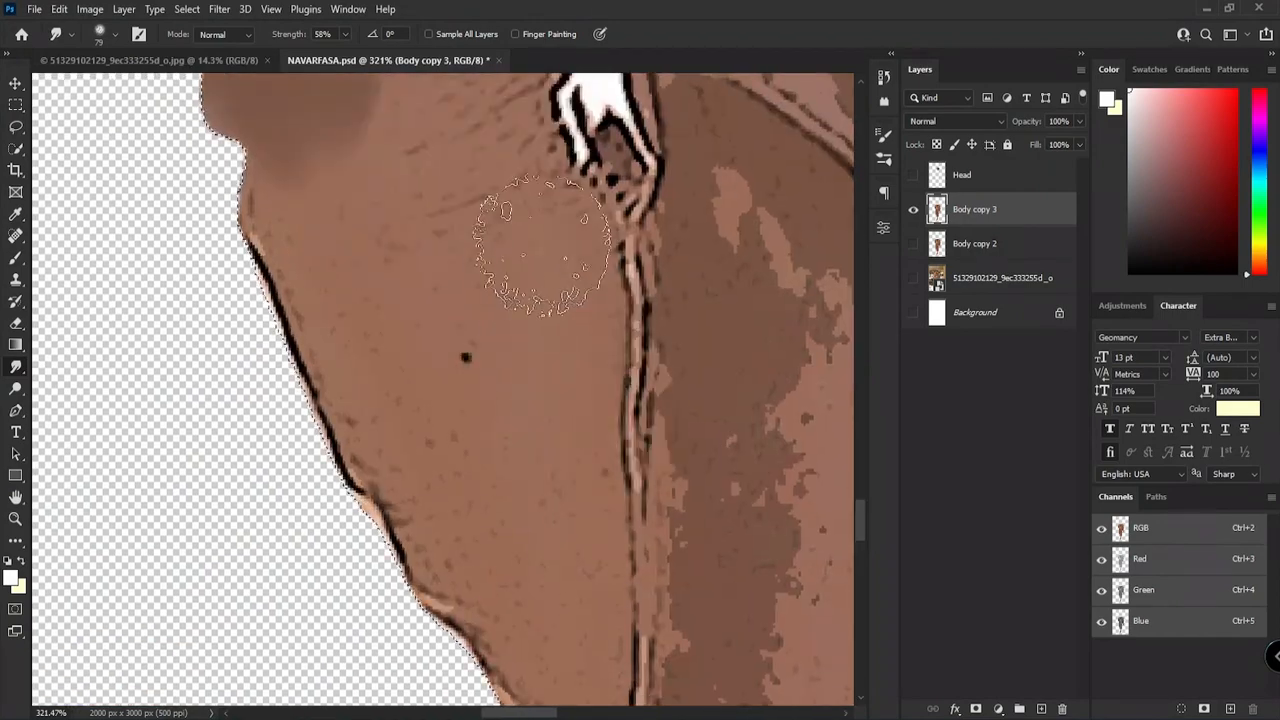
scroll(330, 445, "down", 5)
scroll(366, 309, "down", 4)
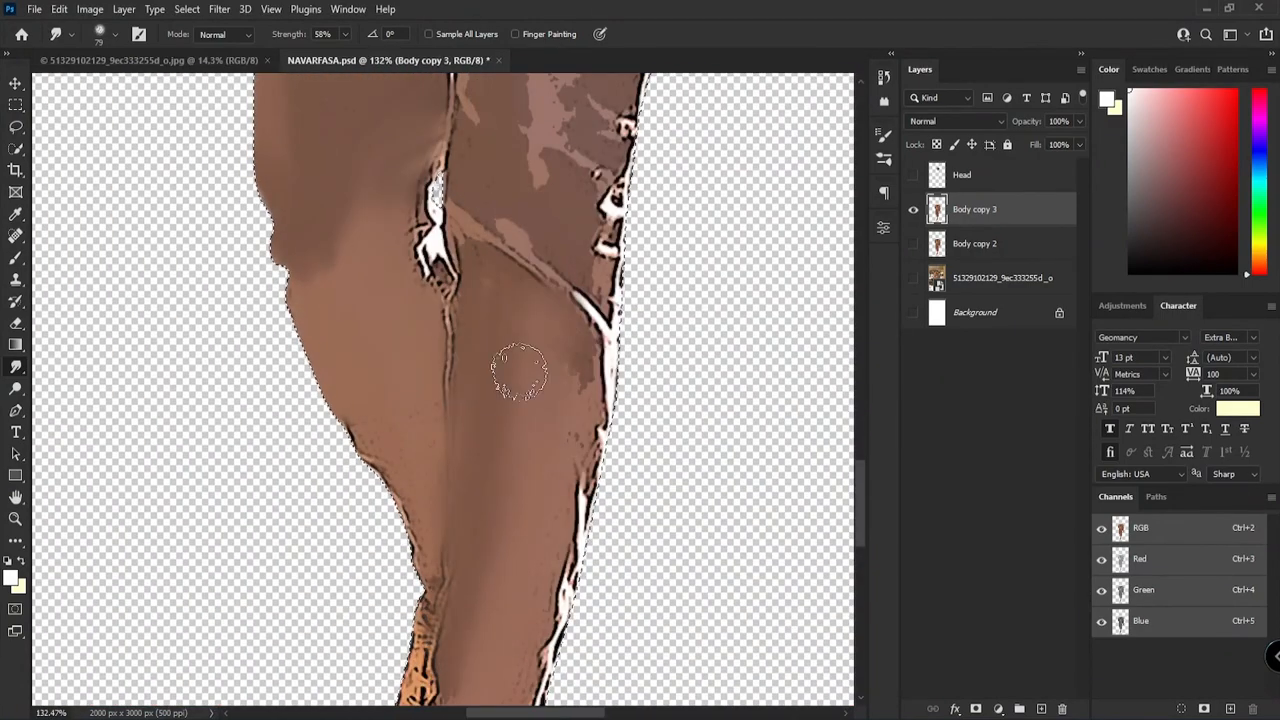
scroll(564, 520, "down", 5)
scroll(560, 534, "up", 6)
scroll(414, 329, "up", 3)
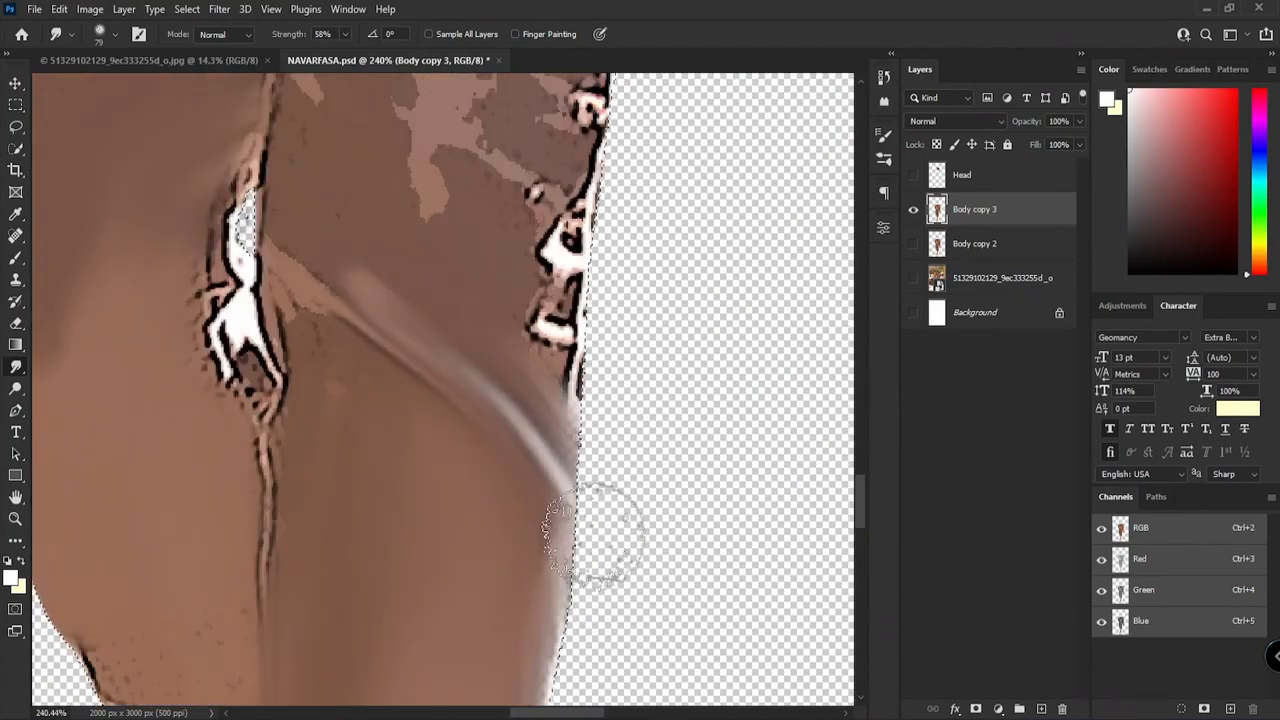
Step: Blend the white patches along the front leg's outer thigh edge up to the hip with brush size 79
scroll(460, 378, "up", 6)
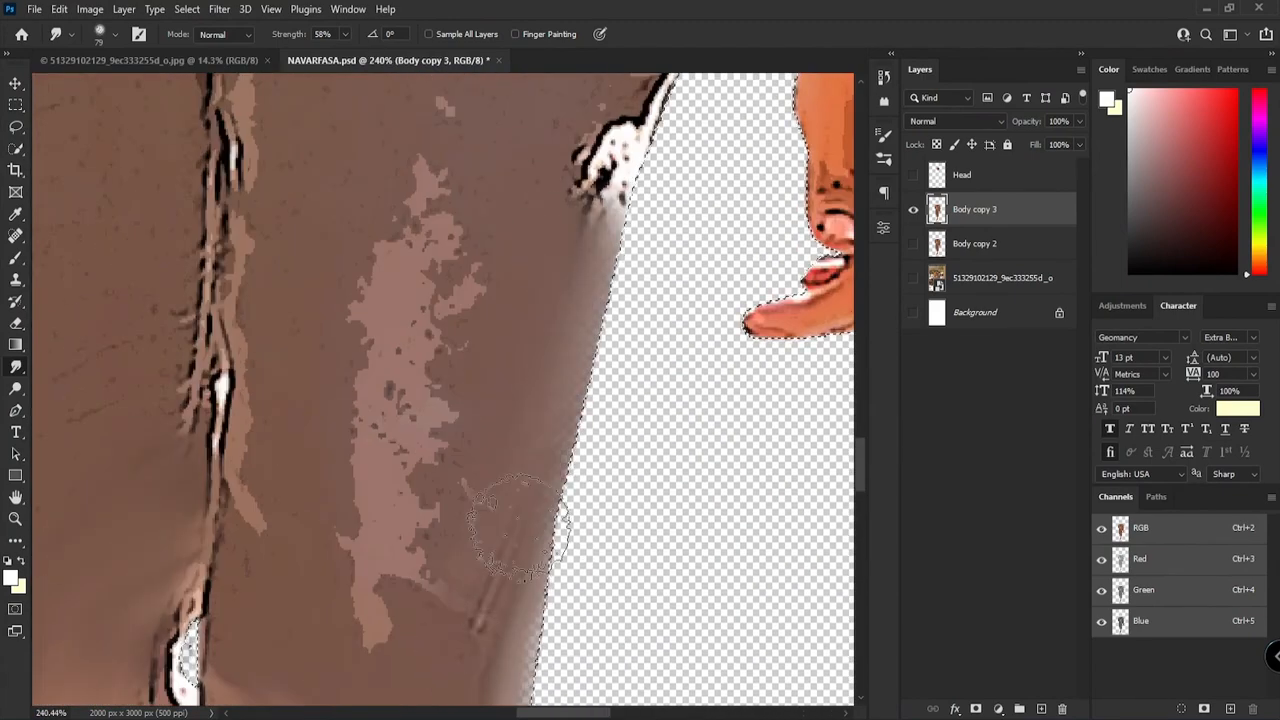
scroll(590, 500, "down", 8)
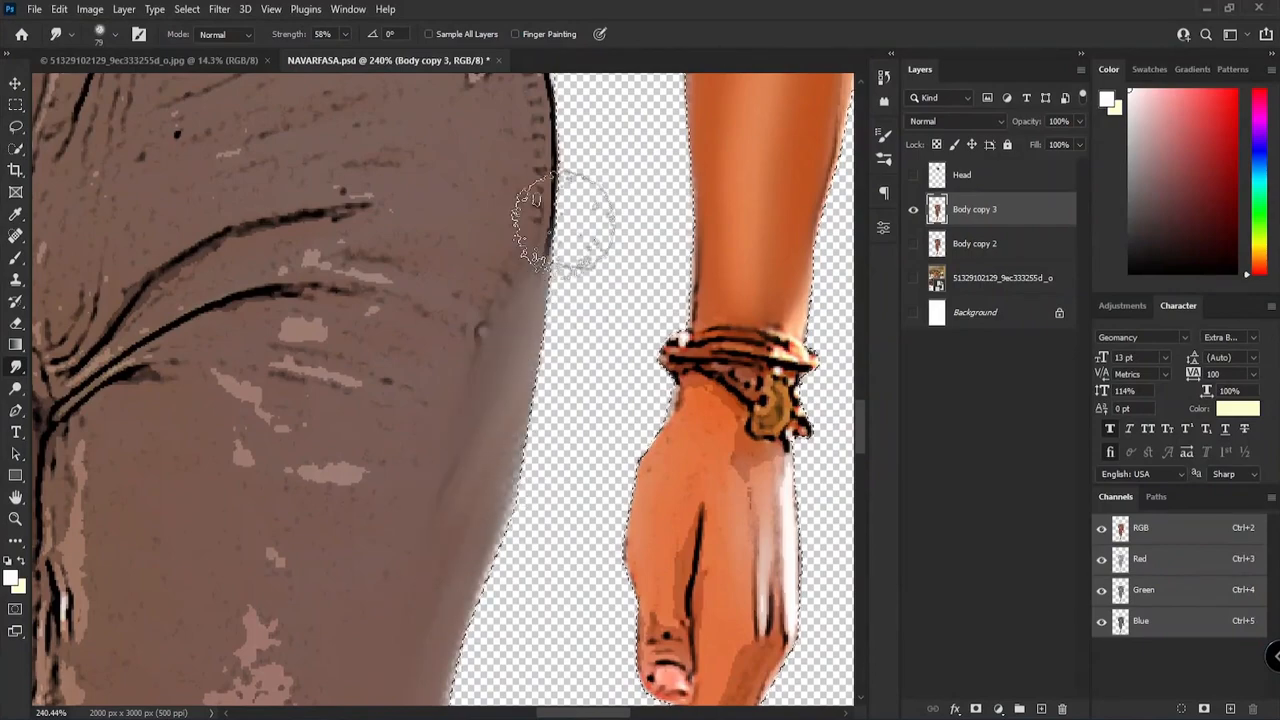
left_click_drag(503, 273, 482, 531)
left_click_drag(482, 531, 488, 420)
scroll(660, 325, "down", 2)
scroll(668, 332, "up", 3)
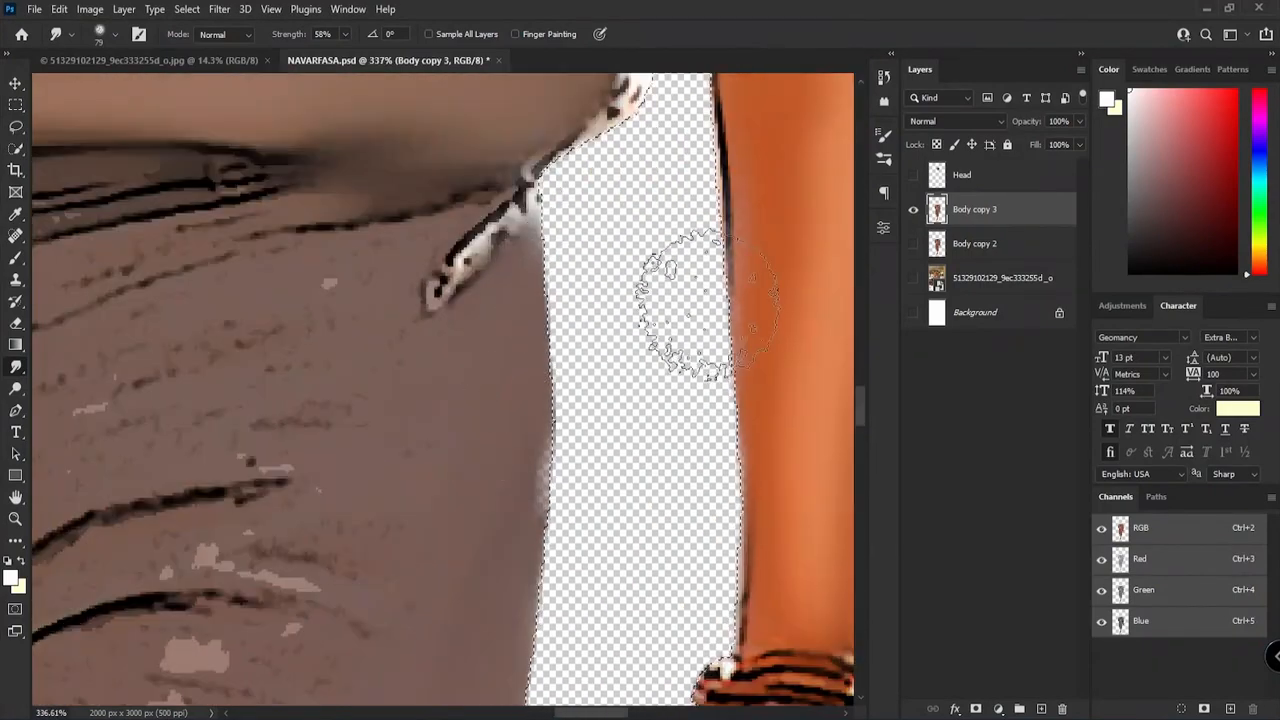
Step: Reduce the Smudge brush to size 27 and soften the dark outline along the hanging forearm's inner edge
scroll(737, 373, "down", 4)
scroll(694, 309, "up", 4)
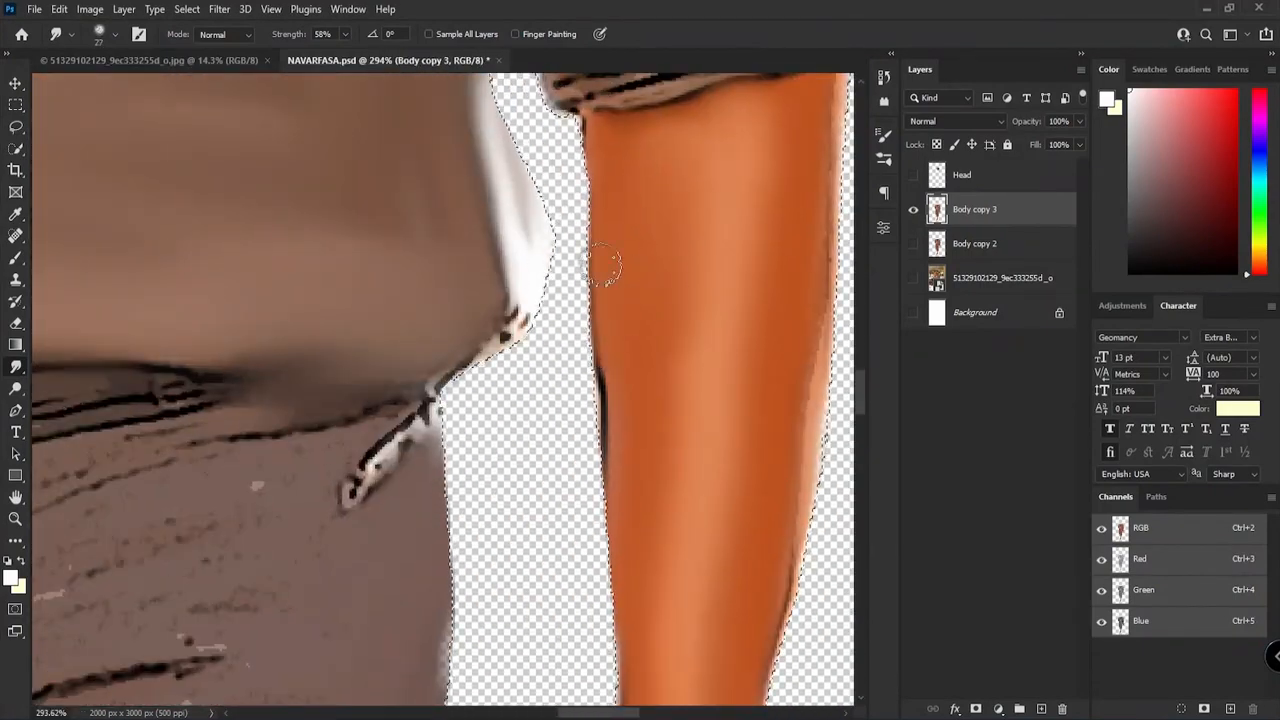
scroll(655, 295, "down", 4)
Step: Smudge the dark creases running from the crotch across the front hip into soft folds with brush size 27
scroll(358, 496, "up", 4)
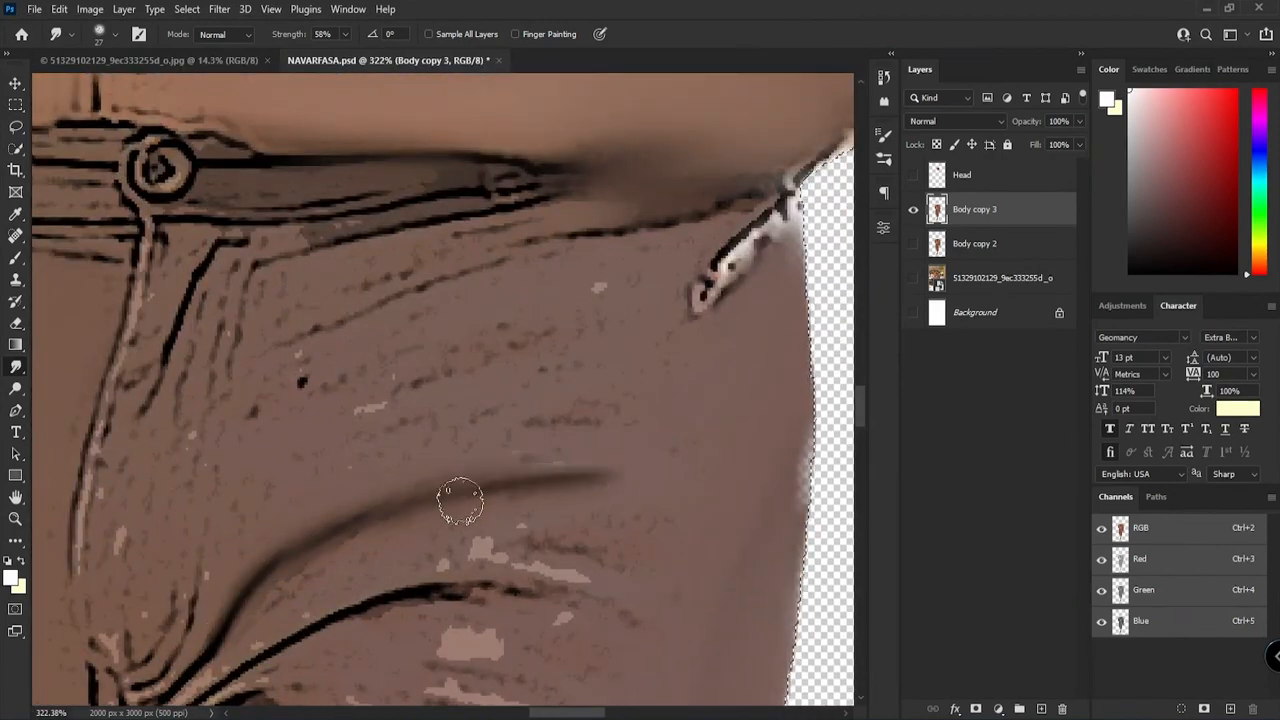
left_click_drag(307, 563, 454, 359)
mouse_move(345, 468)
left_mouse_down()
mouse_move(729, 406)
mouse_move(758, 424)
left_mouse_up()
mouse_move(318, 512)
left_mouse_down()
mouse_move(646, 506)
mouse_move(650, 634)
left_mouse_up()
left_click_drag(654, 617, 583, 340)
left_click_drag(490, 452, 468, 590)
mouse_move(488, 624)
left_mouse_down()
mouse_move(612, 311)
mouse_move(574, 500)
left_mouse_up()
mouse_move(578, 537)
left_mouse_down()
mouse_move(631, 260)
mouse_move(568, 440)
left_mouse_up()
mouse_move(580, 330)
left_mouse_down()
mouse_move(543, 549)
mouse_move(556, 460)
left_mouse_up()
Step: Enlarge the Smudge brush to size 66 and smooth both trouser thighs, blending their vertical highlights
left_click_drag(449, 383, 420, 76)
mouse_move(480, 440)
left_mouse_down()
mouse_move(608, 168)
mouse_move(591, 525)
left_mouse_up()
left_click_drag(455, 140, 448, 634)
left_click_drag(466, 700, 554, 443)
scroll(554, 443, "down", 5)
left_click_drag(448, 245, 520, 380)
scroll(469, 360, "up", 4)
mouse_move(385, 302)
left_mouse_down()
mouse_move(374, 617)
mouse_move(369, 400)
left_mouse_up()
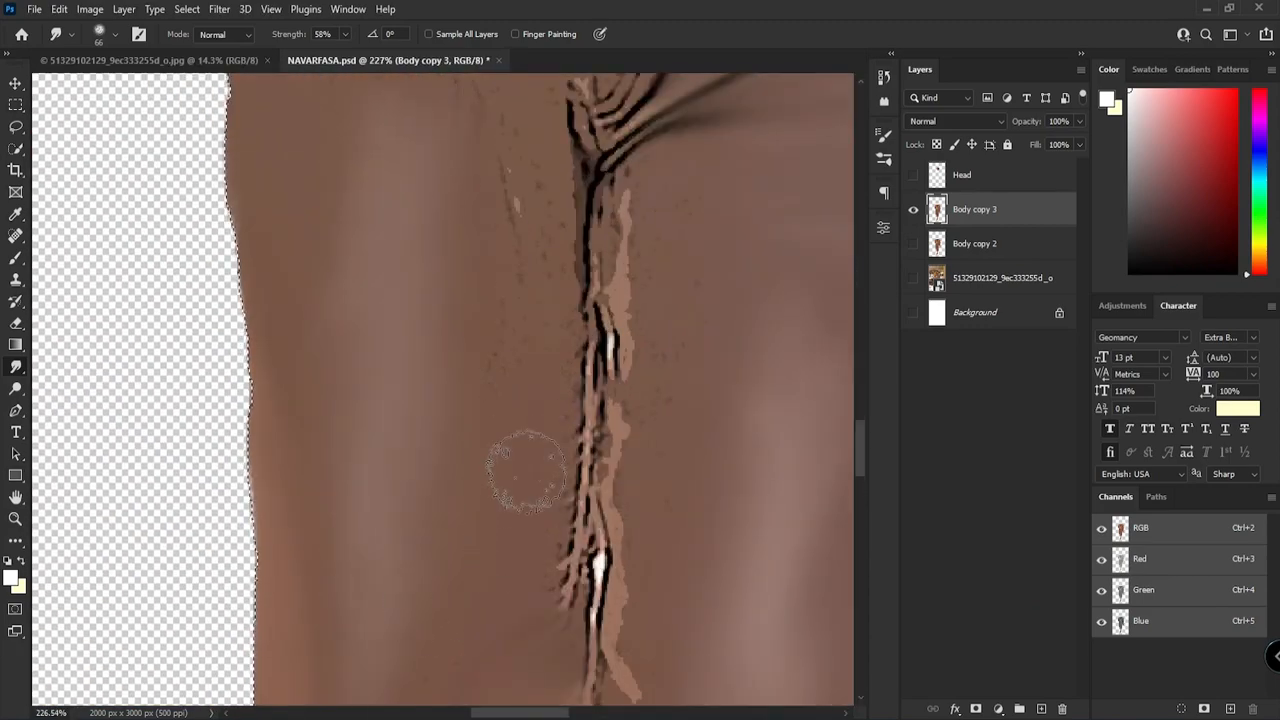
Step: Smooth the knees and lower trouser legs and blend the highlight down the front shin with brush size 66
scroll(498, 348, "down", 7)
scroll(466, 424, "up", 7)
mouse_move(354, 354)
left_mouse_down()
mouse_move(403, 517)
mouse_move(318, 275)
left_mouse_up()
scroll(423, 500, "down", 2)
scroll(423, 500, "down", 7)
scroll(458, 262, "up", 6)
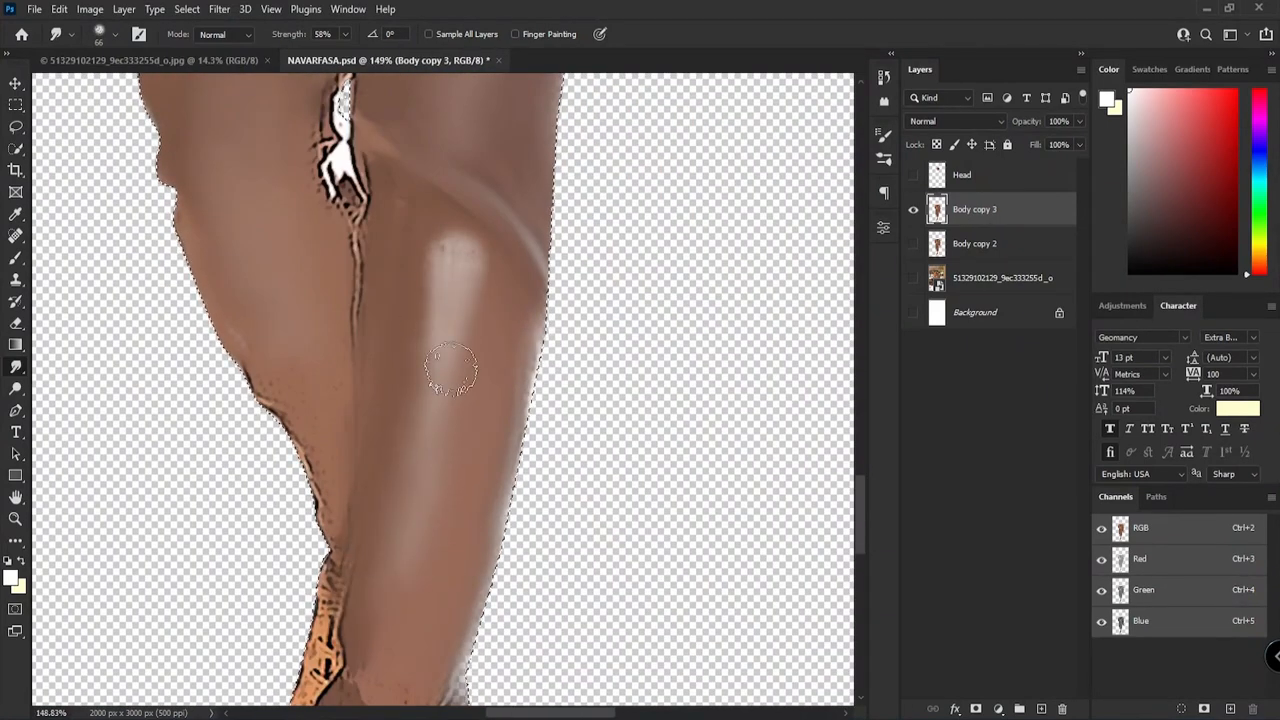
scroll(471, 345, "down", 6)
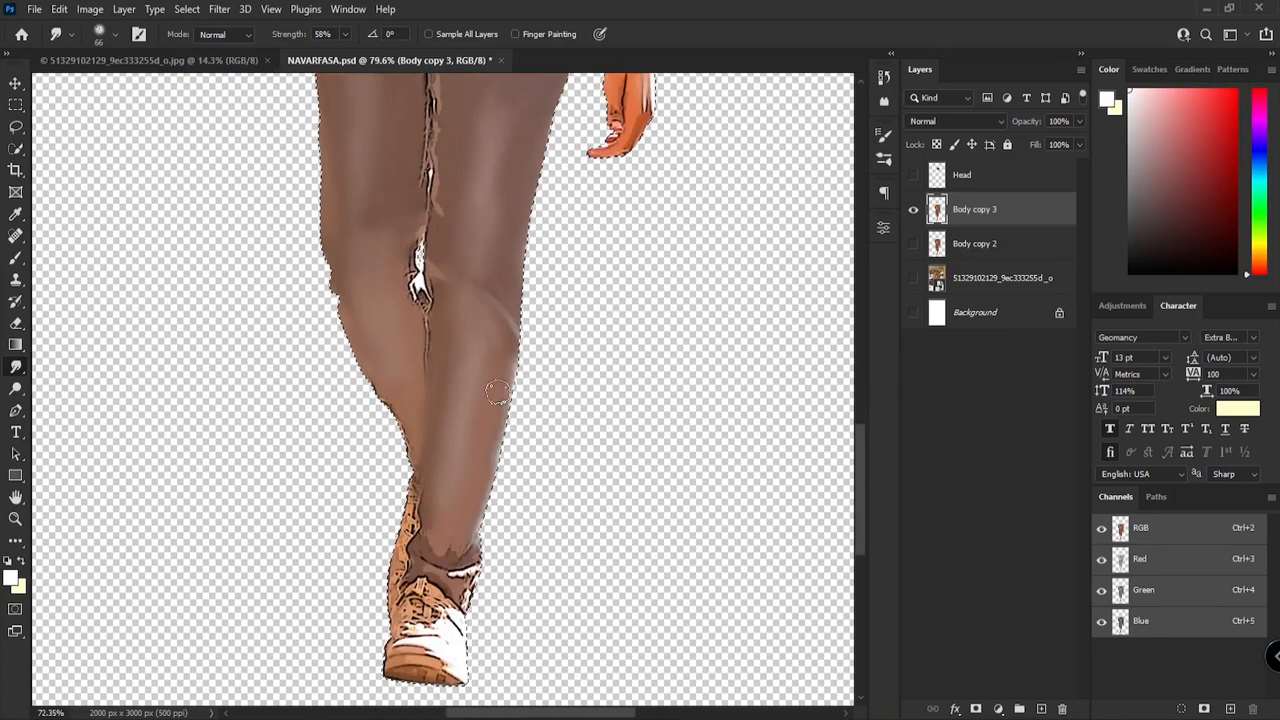
Step: Smudge away the wrinkles and specks around the trouser fly and hip, and blend the rough seam between the legs
scroll(488, 257, "up", 9)
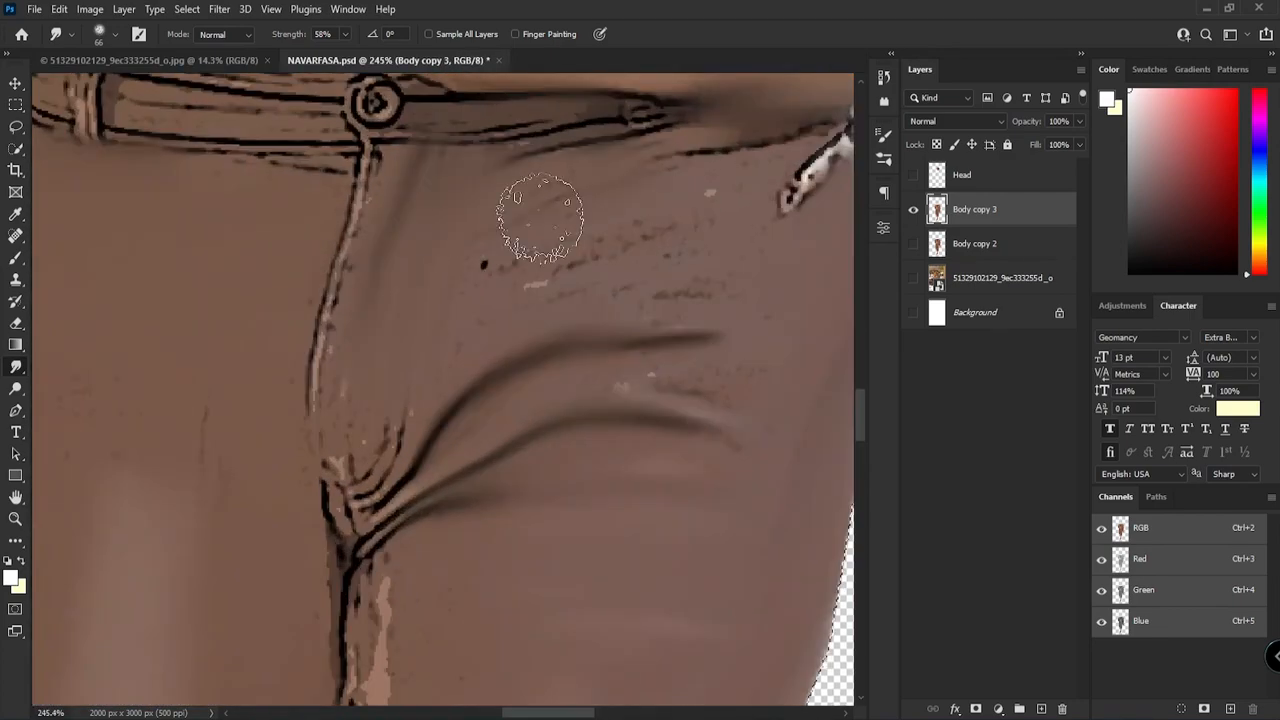
scroll(549, 357, "down", 4)
left_click_drag(546, 240, 549, 609)
scroll(591, 394, "down", 4)
left_click_drag(486, 262, 500, 370)
mouse_move(453, 580)
left_mouse_down()
mouse_move(509, 246)
mouse_move(551, 474)
mouse_move(580, 234)
left_mouse_up()
left_click_drag(588, 310, 566, 529)
scroll(647, 341, "down", 7)
scroll(647, 341, "up", 7)
mouse_move(658, 160)
left_mouse_down()
mouse_move(643, 343)
mouse_move(697, 246)
left_mouse_up()
scroll(643, 343, "down", 5)
scroll(620, 262, "up", 3)
Step: Draw a Pen path down the seam between the two lower trouser legs, from the knee gap to the rear shoe
key("p")
scroll(618, 265, "up", 4)
left_click_drag(600, 450, 612, 260)
left_click_drag(589, 383, 626, 125)
left_click_drag(596, 384, 595, 397)
left_click_drag(600, 560, 640, 190)
left_click(637, 209)
scroll(640, 212, "down", 6)
left_click_drag(677, 100, 679, 328)
Step: Try to stroke the seam path with a size 7 black brush
key("b")
left_click_drag(484, 258, 362, 268)
key("p")
right_click(584, 212)
left_click(620, 326)
left_click(737, 223)
scroll(700, 305, "down", 5)
scroll(703, 300, "up", 5)
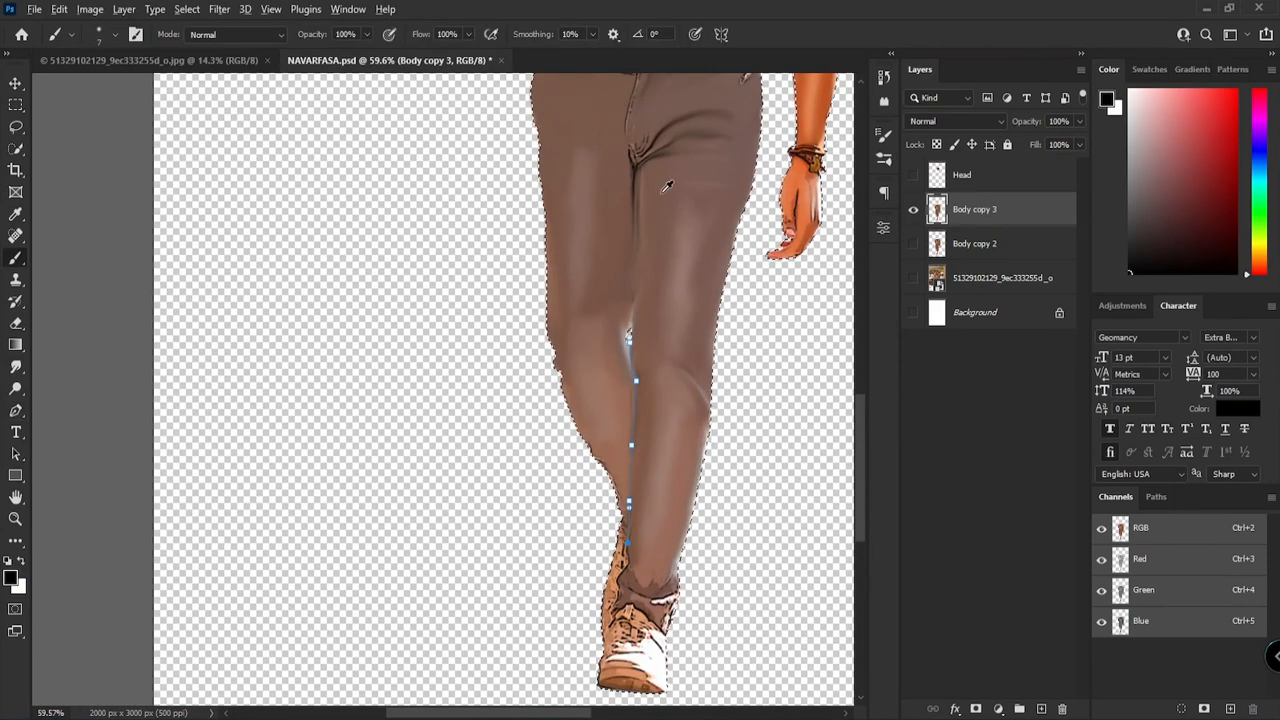
Step: Try to stroke the seam path with a brown sampled from the trouser thigh
left_click(667, 200, "alt")
key("p")
right_click(554, 114)
left_click(596, 225)
left_click(740, 225)
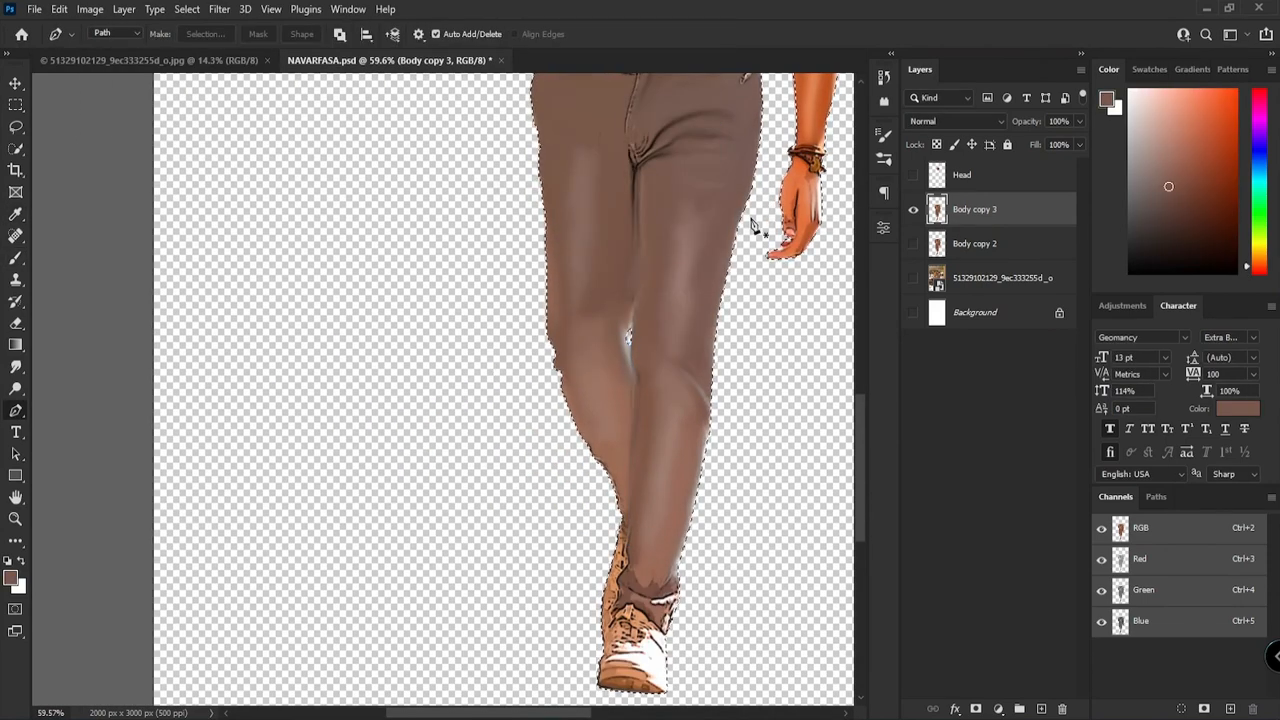
scroll(705, 357, "up", 3)
scroll(601, 461, "down", 2)
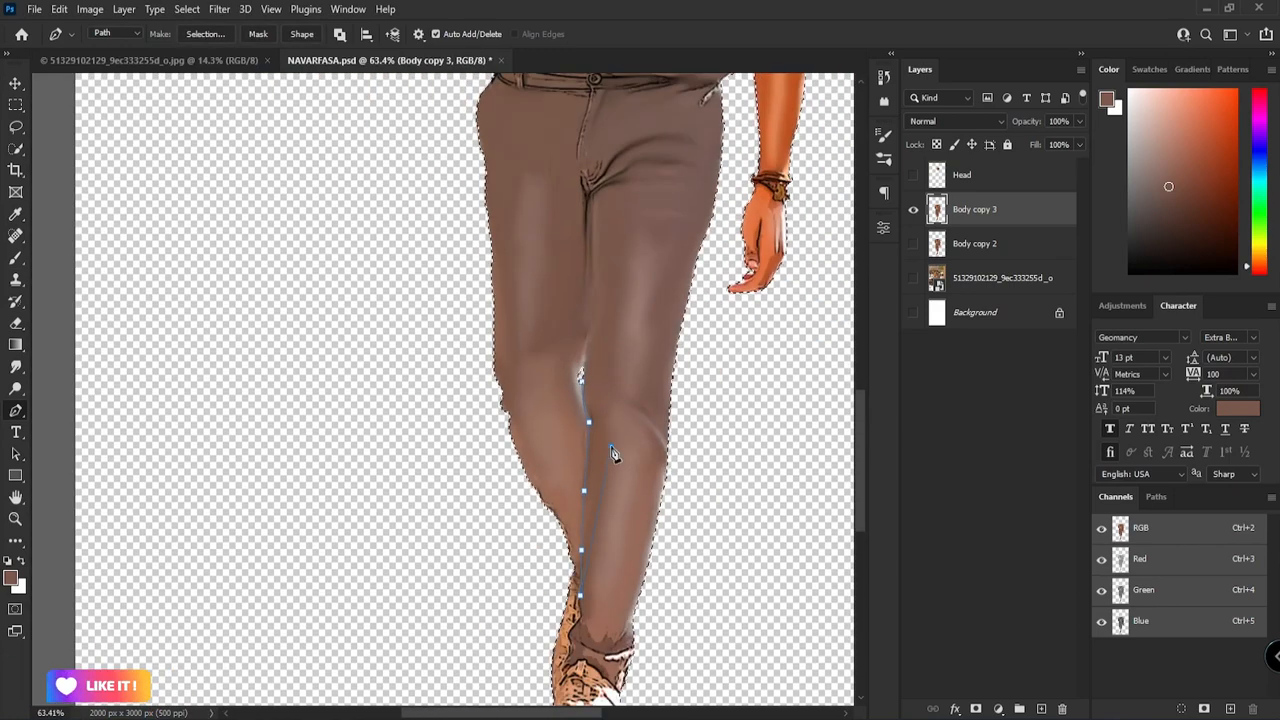
Step: Sample the near-black brown from the crotch crease and stroke the seam path between the lower legs with it
scroll(586, 182, "up", 4)
left_click(603, 209, "alt")
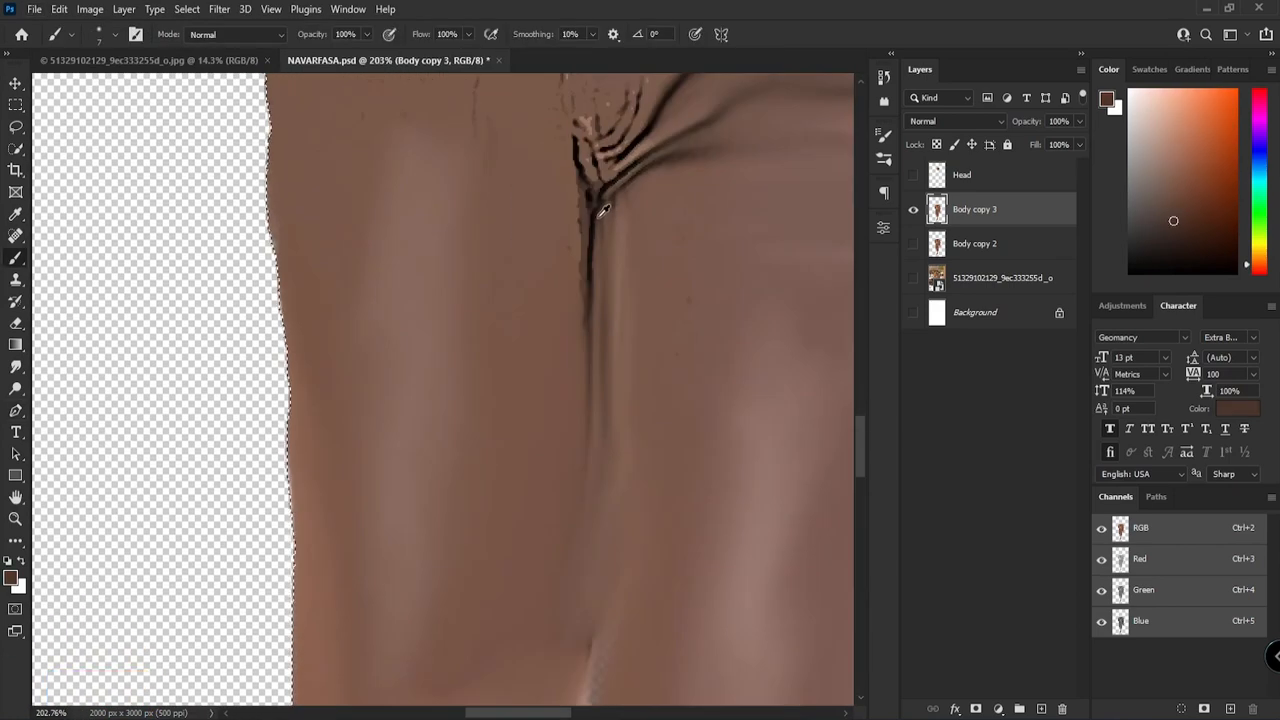
left_click(603, 213, "alt")
scroll(612, 262, "down", 4)
key("p")
right_click(607, 347)
left_click(646, 460)
key("Return")
Step: Draw a path along the seam between the thighs above the knee gap and stroke it in the same dark brown
scroll(740, 237, "down", 3)
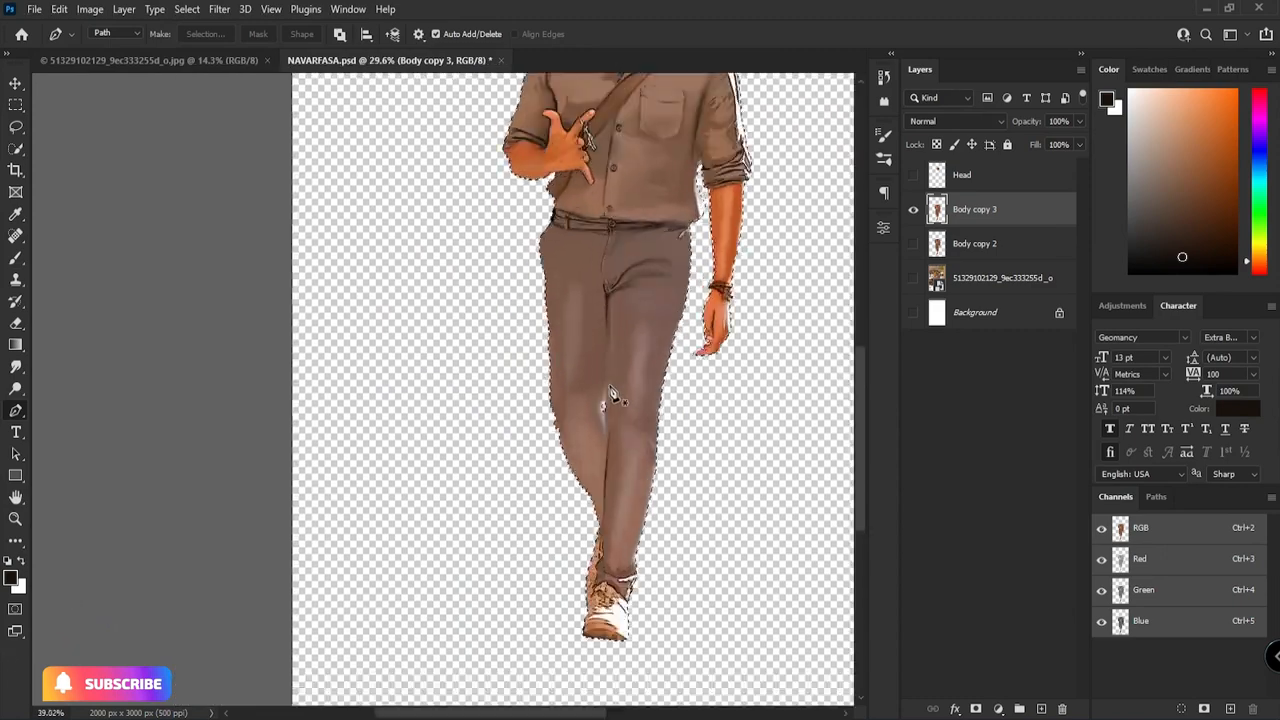
scroll(601, 487, "up", 6)
scroll(590, 400, "down", 4)
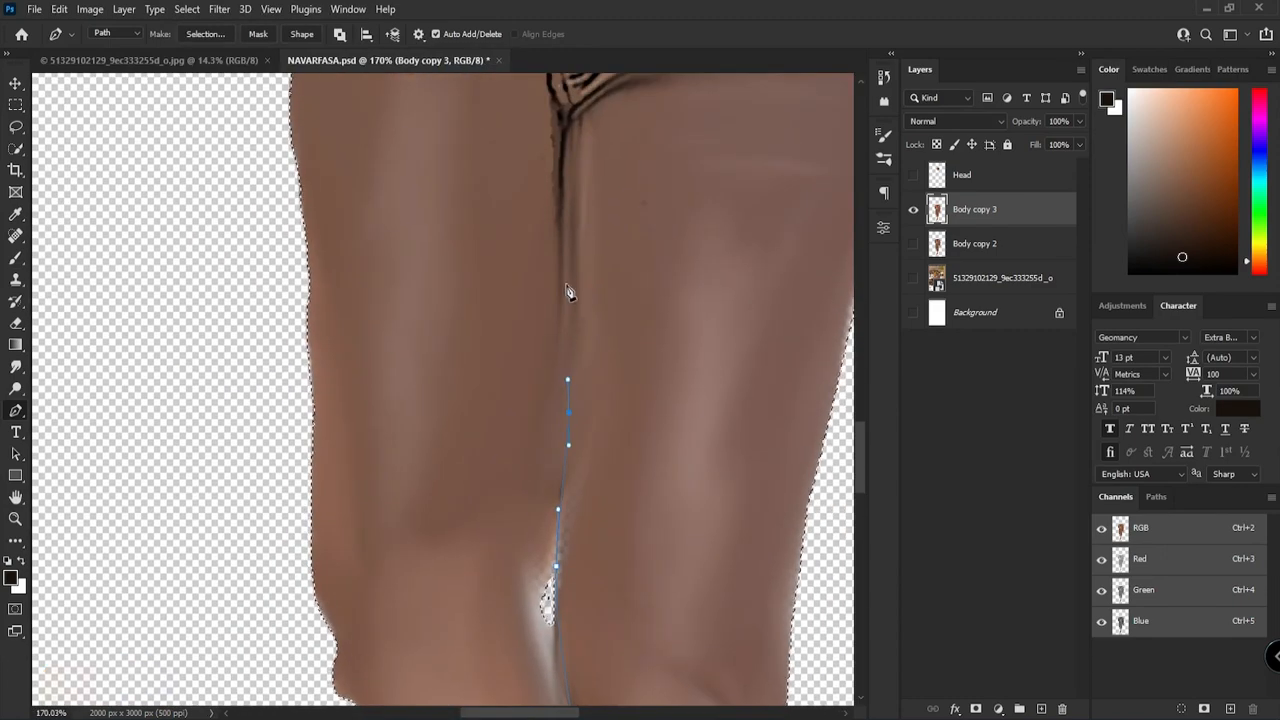
right_click(632, 310)
left_click(697, 424)
scroll(648, 392, "down", 4)
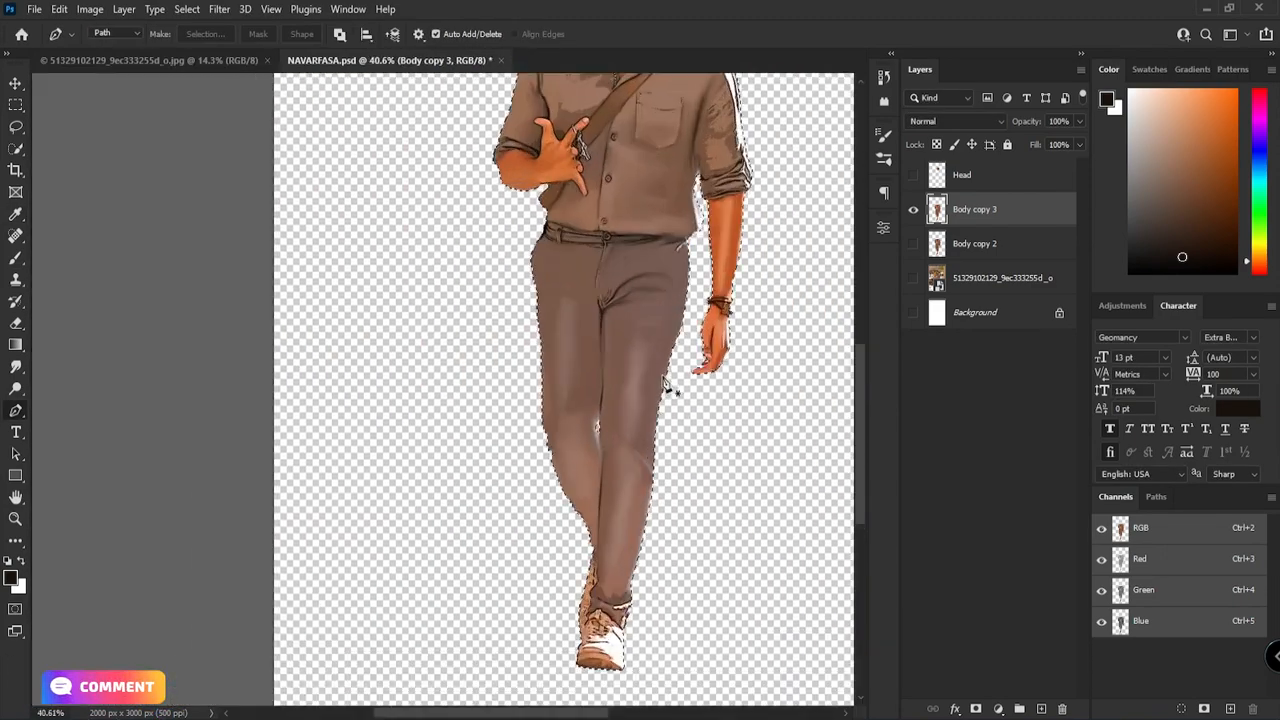
Step: Set the Smudge brush to size 117 and smooth the shirt shoulder and upper chest above the raised arm
scroll(660, 300, "down", 2)
left_click(15, 367)
scroll(610, 235, "up", 6)
scroll(640, 330, "up", 3)
mouse_move(610, 380)
left_mouse_down()
mouse_move(569, 309)
mouse_move(717, 494)
left_mouse_up()
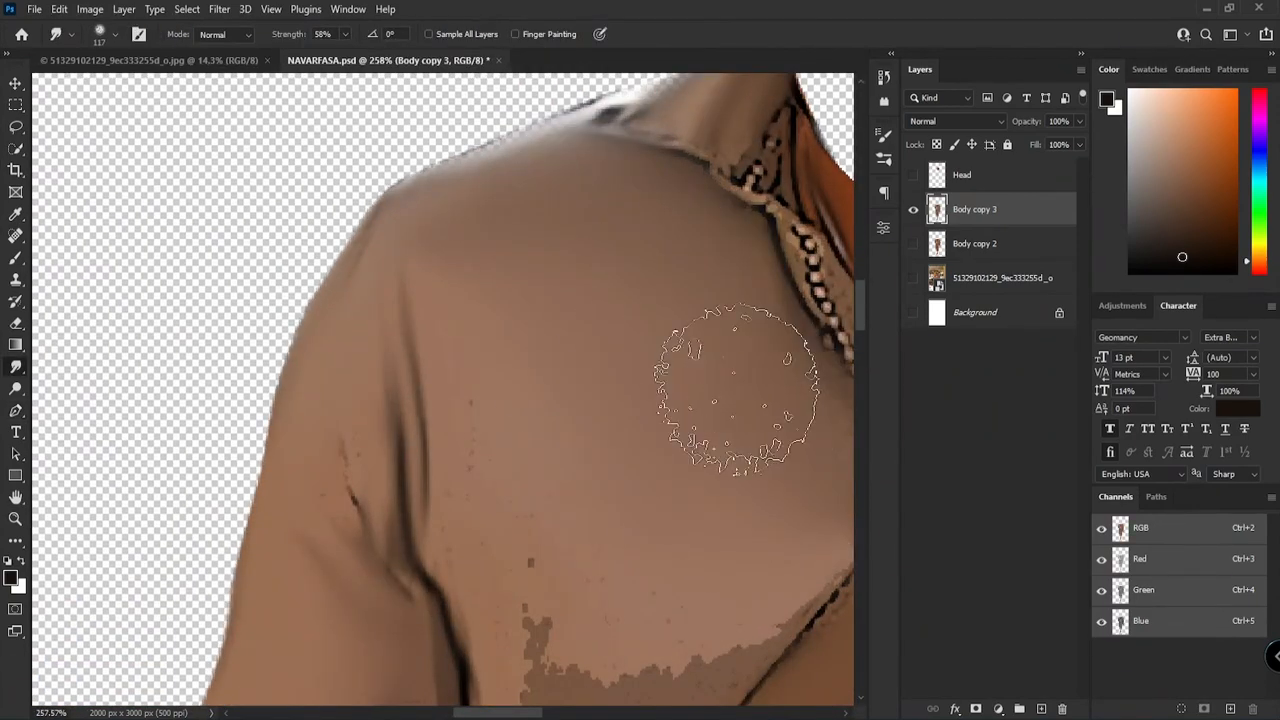
Step: Smudge the rest of the shirt front and the hanging arm's upper sleeve into smooth shading
scroll(752, 400, "down", 5)
scroll(740, 367, "up", 4)
scroll(630, 330, "down", 3)
scroll(489, 417, "up", 4)
mouse_move(489, 417)
left_mouse_down()
mouse_move(411, 309)
mouse_move(469, 390)
mouse_move(394, 100)
left_mouse_up()
mouse_move(491, 286)
left_mouse_down()
mouse_move(560, 375)
mouse_move(514, 360)
mouse_move(521, 242)
left_mouse_up()
left_click_drag(430, 420, 358, 478)
Step: Reduce the Smudge brush to size 29 and blend the dark folds and white edges of the hanging arm's rolled cuff
scroll(355, 560, "up", 4)
left_click_drag(470, 570, 357, 614)
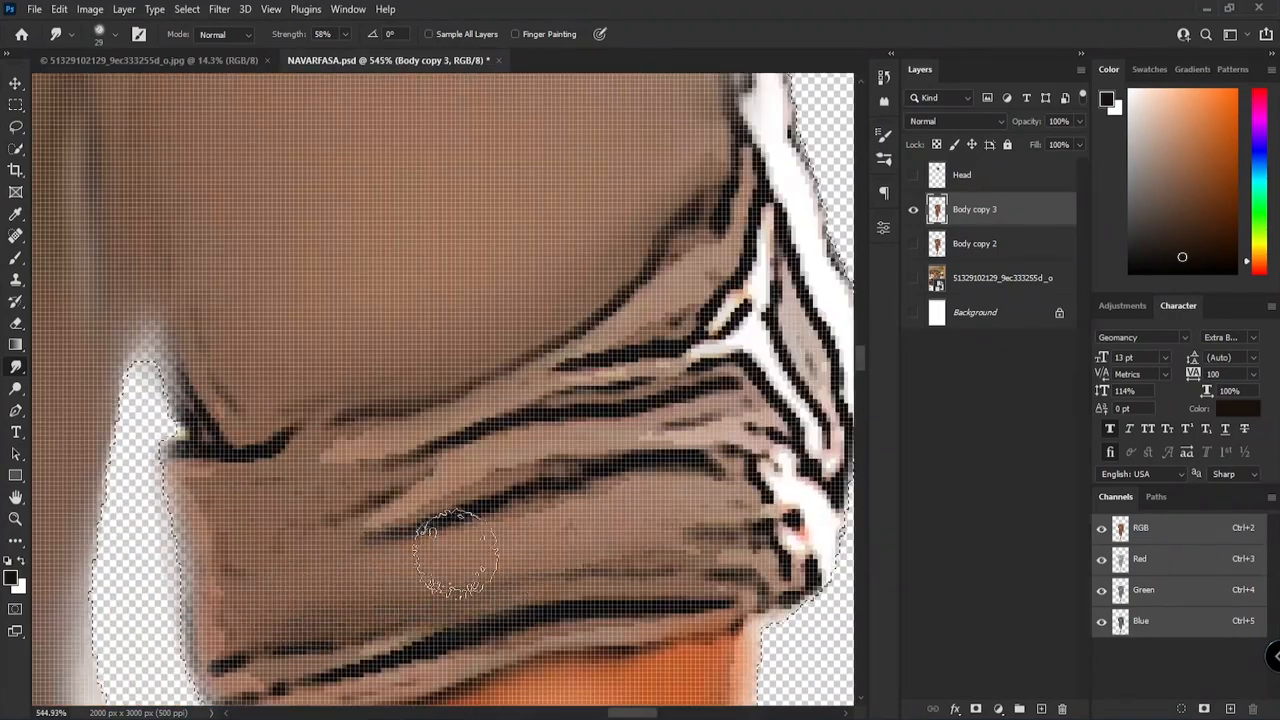
left_click_drag(260, 490, 649, 390)
left_click_drag(610, 390, 751, 371)
left_click_drag(783, 411, 344, 517)
left_click_drag(735, 365, 722, 275)
left_click_drag(600, 600, 720, 345)
mouse_move(560, 400)
left_mouse_down()
mouse_move(337, 429)
mouse_move(780, 350)
left_mouse_up()
left_click_drag(780, 330, 551, 424)
left_click_drag(643, 371, 613, 526)
left_click_drag(630, 560, 600, 350)
left_click_drag(570, 180, 576, 510)
left_click_drag(640, 600, 588, 462)
Step: Smudge the remaining outlines and folds of the rolled sleeves smooth with brush size 29
scroll(590, 470, "down", 4)
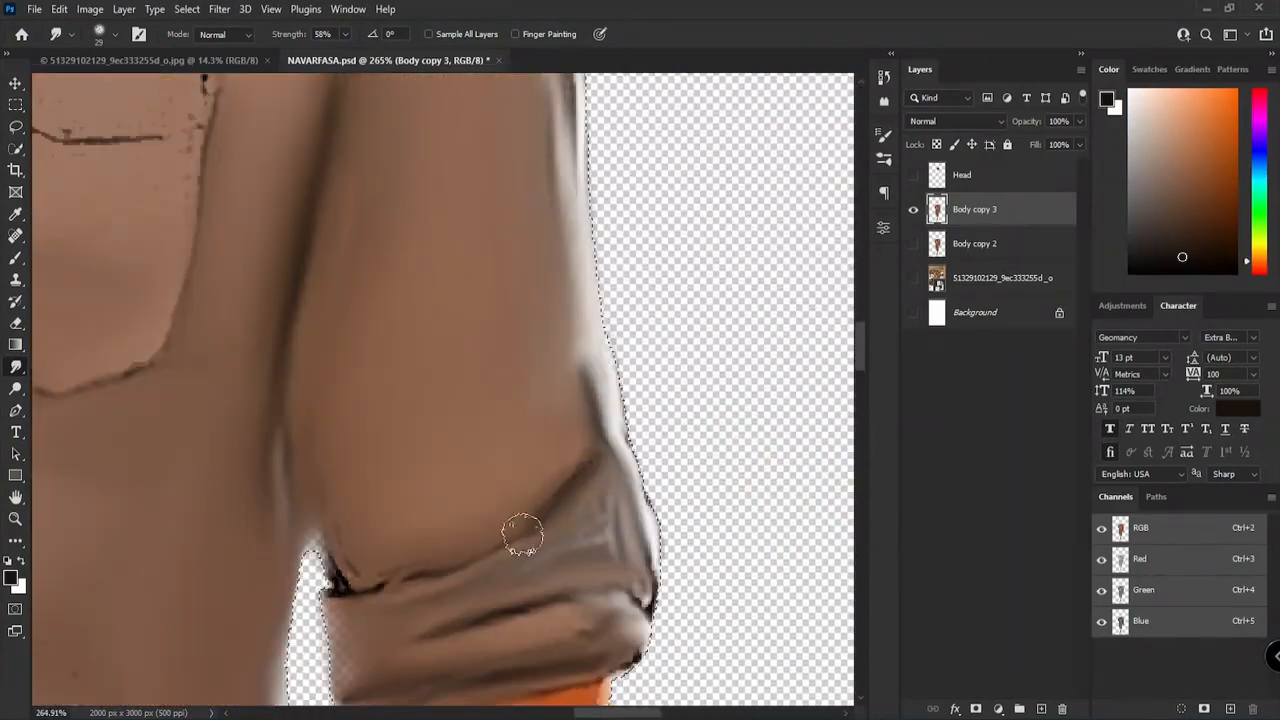
scroll(364, 605, "down", 5)
left_click_drag(364, 605, 604, 530)
scroll(65, 468, "up", 6)
mouse_move(65, 468)
left_mouse_down()
mouse_move(414, 614)
mouse_move(543, 508)
mouse_move(615, 541)
mouse_move(366, 611)
left_mouse_up()
left_click_drag(540, 490, 775, 590)
left_click_drag(591, 511, 430, 595)
scroll(575, 630, "up", 3)
left_click_drag(540, 530, 846, 607)
scroll(846, 607, "down", 15)
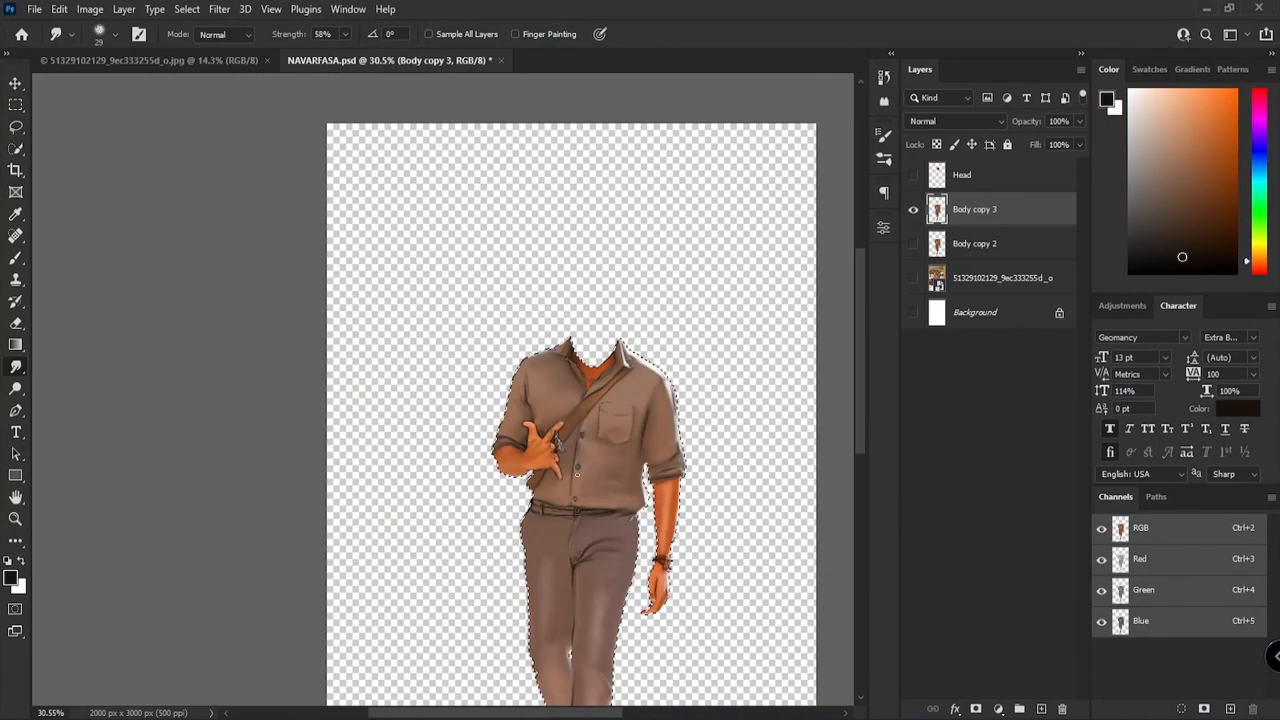
Step: Show the Head layer above the body and clear the selection
left_click(914, 175)
key("v")
key("ctrl+d")
Step: Compare the smudged Body copy 3 with Body copy 2 by switching their visibility
left_click(791, 266)
left_click(913, 245)
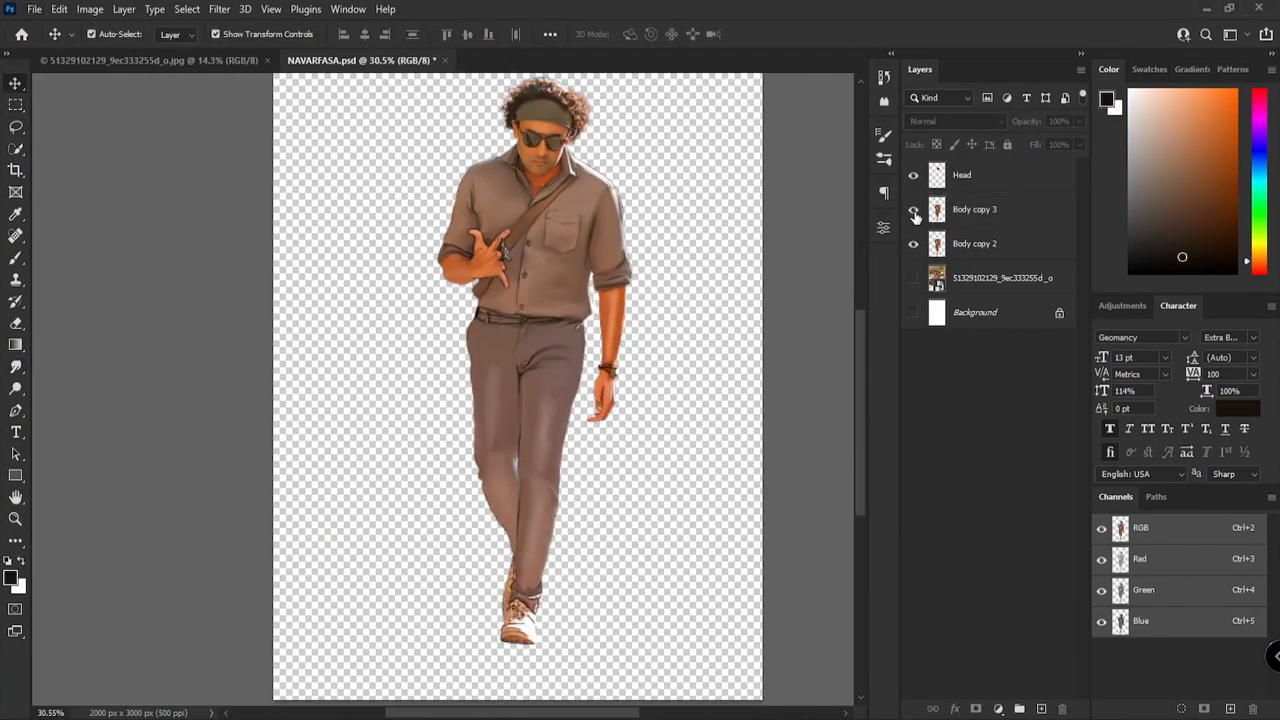
left_click(915, 212)
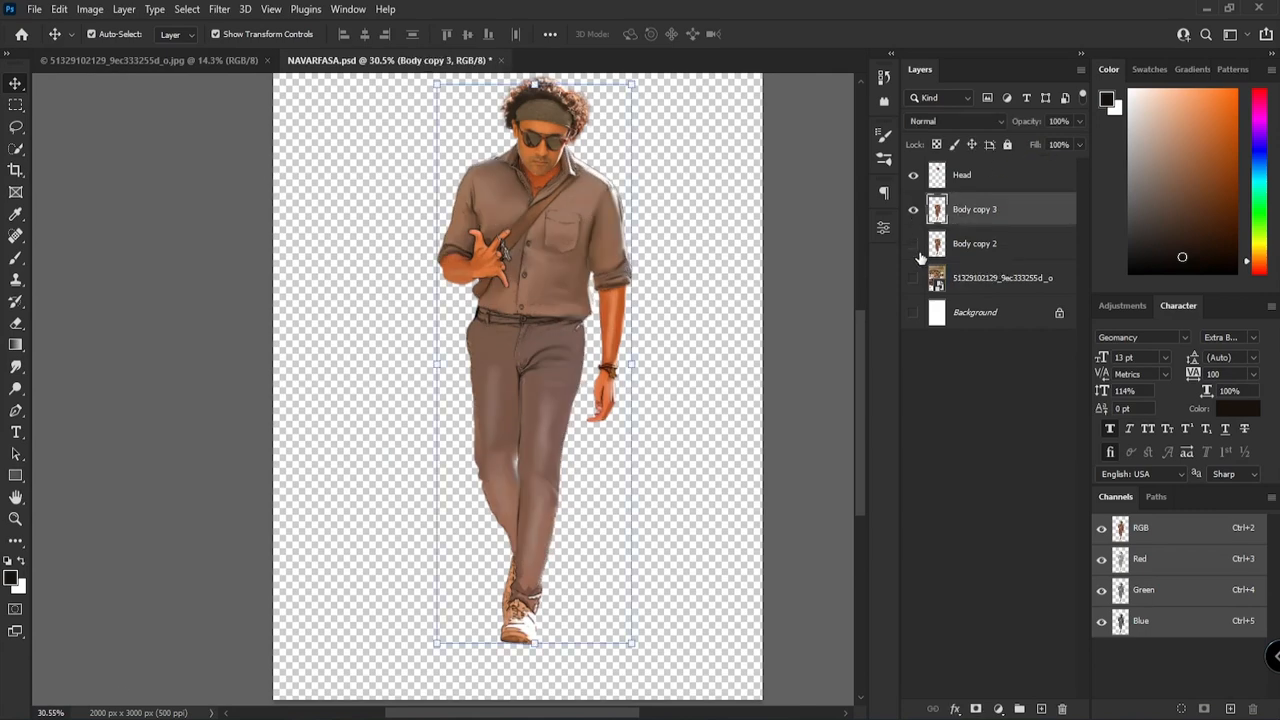
Step: Load the outline of Body copy 3 as a selection and smudge the trouser hem and shoe sole with brush size 33
scroll(528, 648, "up", 12)
left_click(15, 367)
mouse_move(468, 390)
left_mouse_down()
mouse_move(514, 443)
mouse_move(620, 337)
mouse_move(712, 210)
left_mouse_up()
left_click(936, 213, "ctrl")
mouse_move(655, 300)
left_mouse_down()
mouse_move(743, 328)
mouse_move(717, 126)
left_mouse_up()
mouse_move(399, 457)
left_mouse_down()
mouse_move(511, 237)
mouse_move(720, 400)
left_mouse_up()
scroll(566, 447, "down", 3)
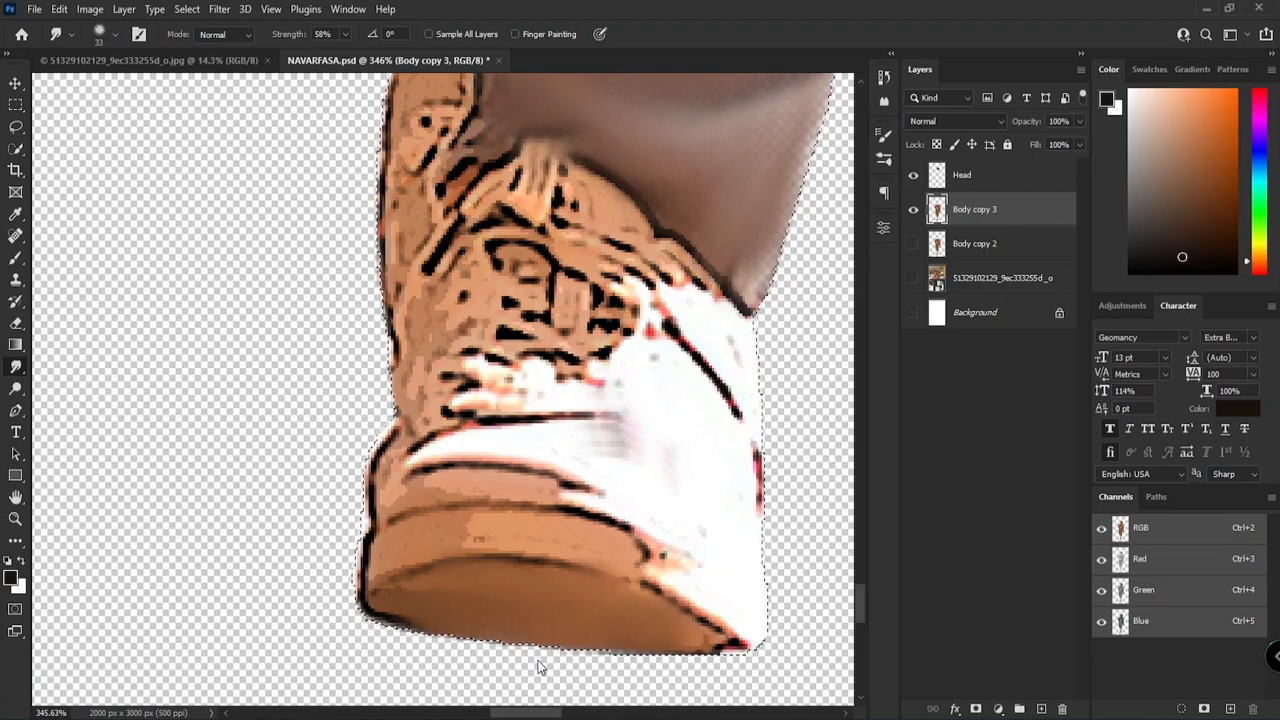
Step: Smudge the front shoe's white panel and the side of the rear shoe smooth, reducing the brush to size 22
scroll(627, 600, "up", 4)
scroll(680, 611, "down", 4)
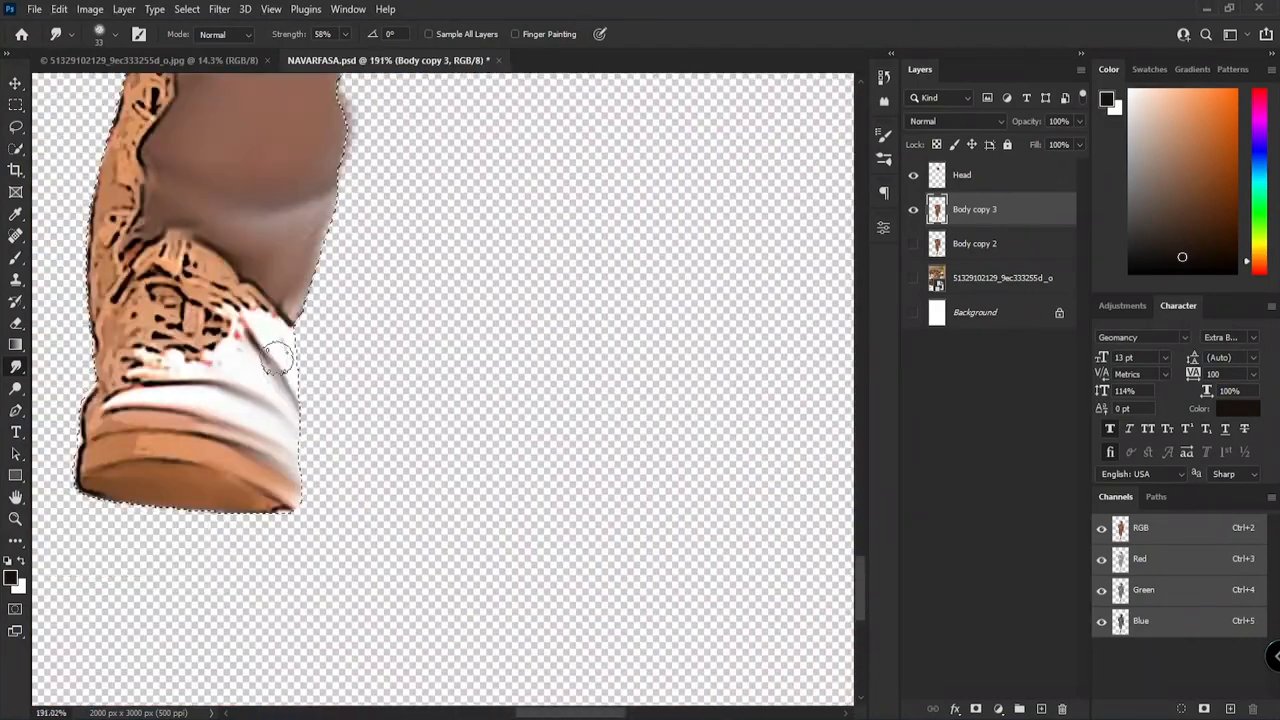
left_click_drag(100, 145, 523, 577)
scroll(523, 500, "up", 4)
left_click_drag(526, 374, 479, 490)
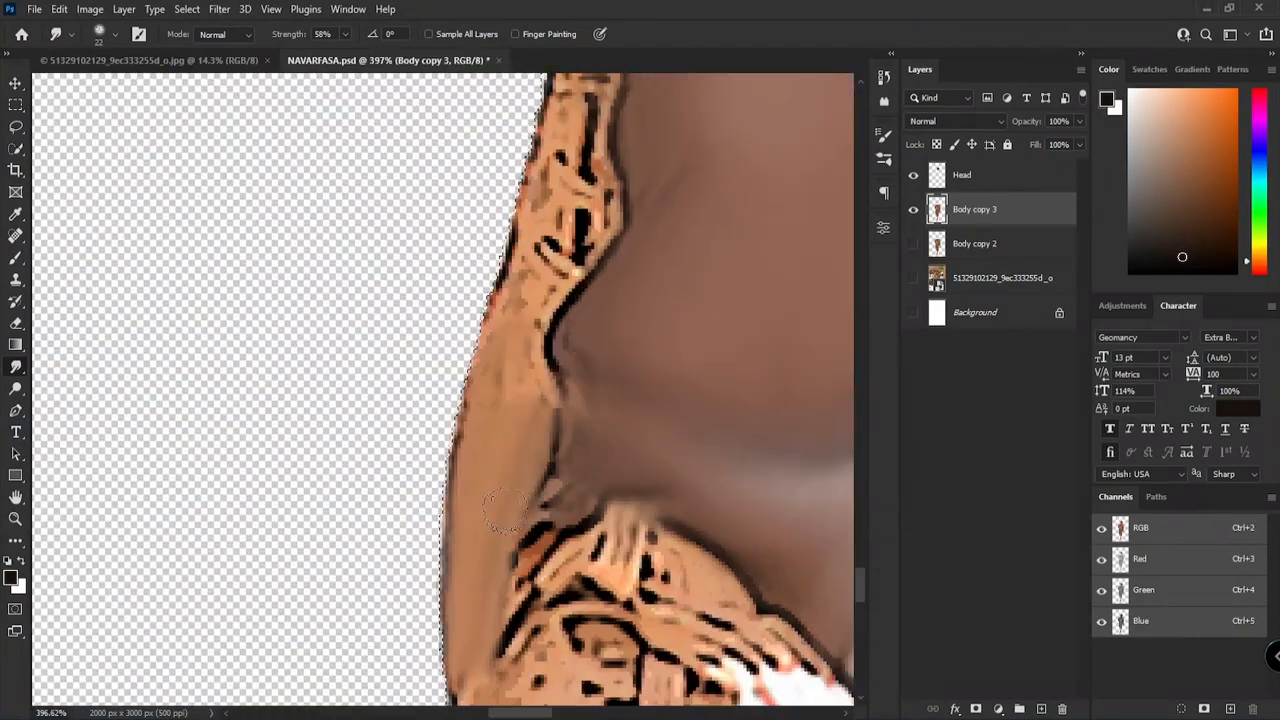
scroll(495, 540, "up", 3)
Step: Duplicate the Head layer and hide the original
key("ctrl+0")
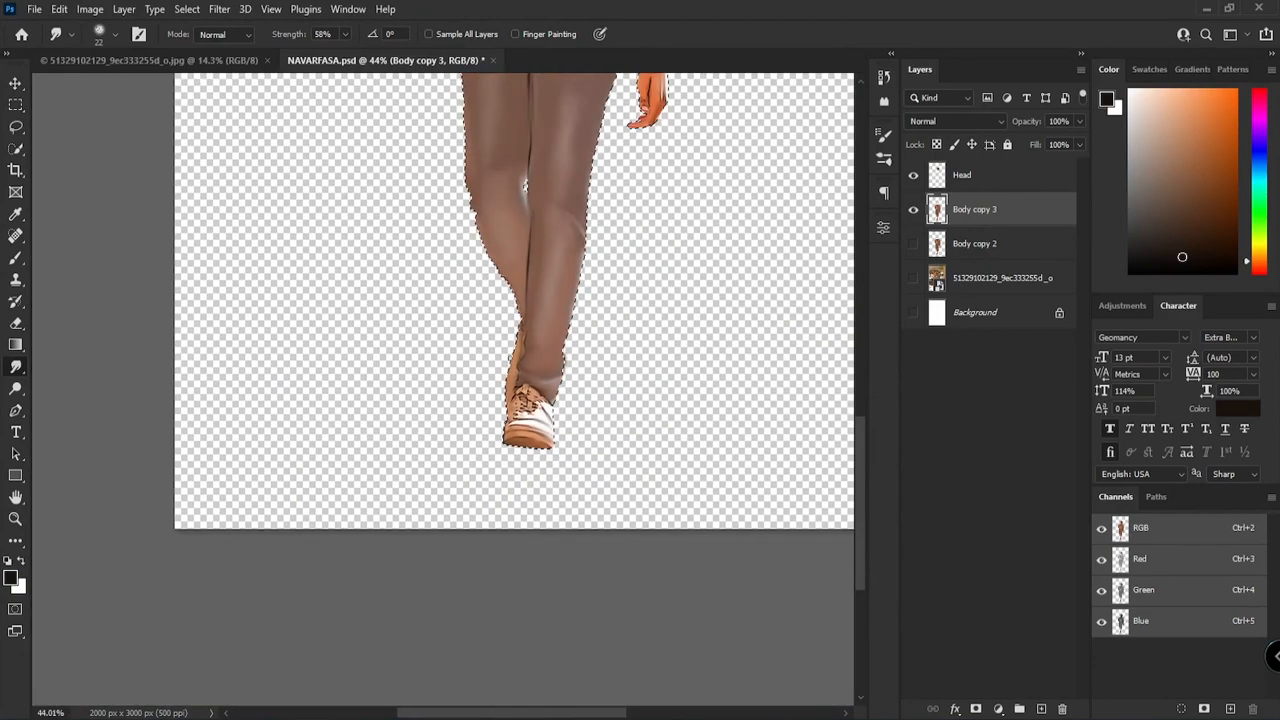
scroll(521, 211, "up", 5)
key("v")
left_click(536, 252)
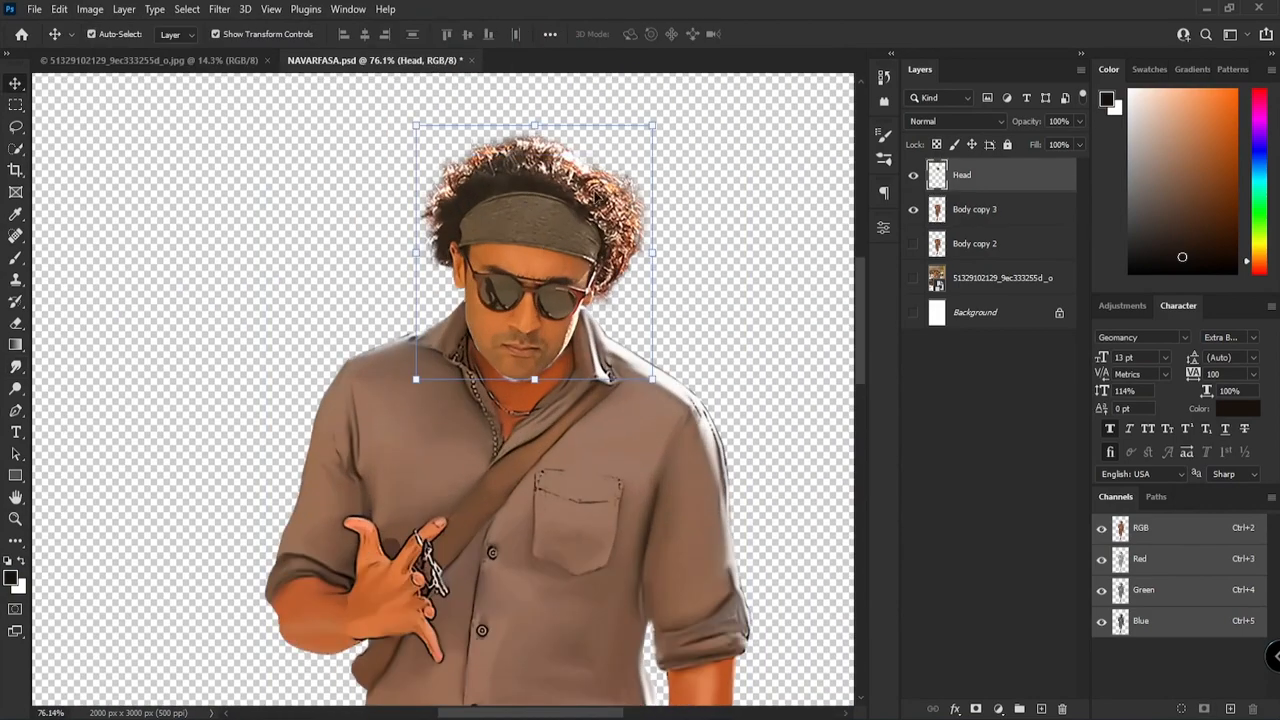
key("ctrl+j")
left_click(913, 209)
Step: Try to enlarge the Head copy layer to about 161% and place it over the shirt collar
left_click_drag(652, 379, 691, 421)
scroll(560, 330, "down", 5)
left_click_drag(547, 331, 551, 326)
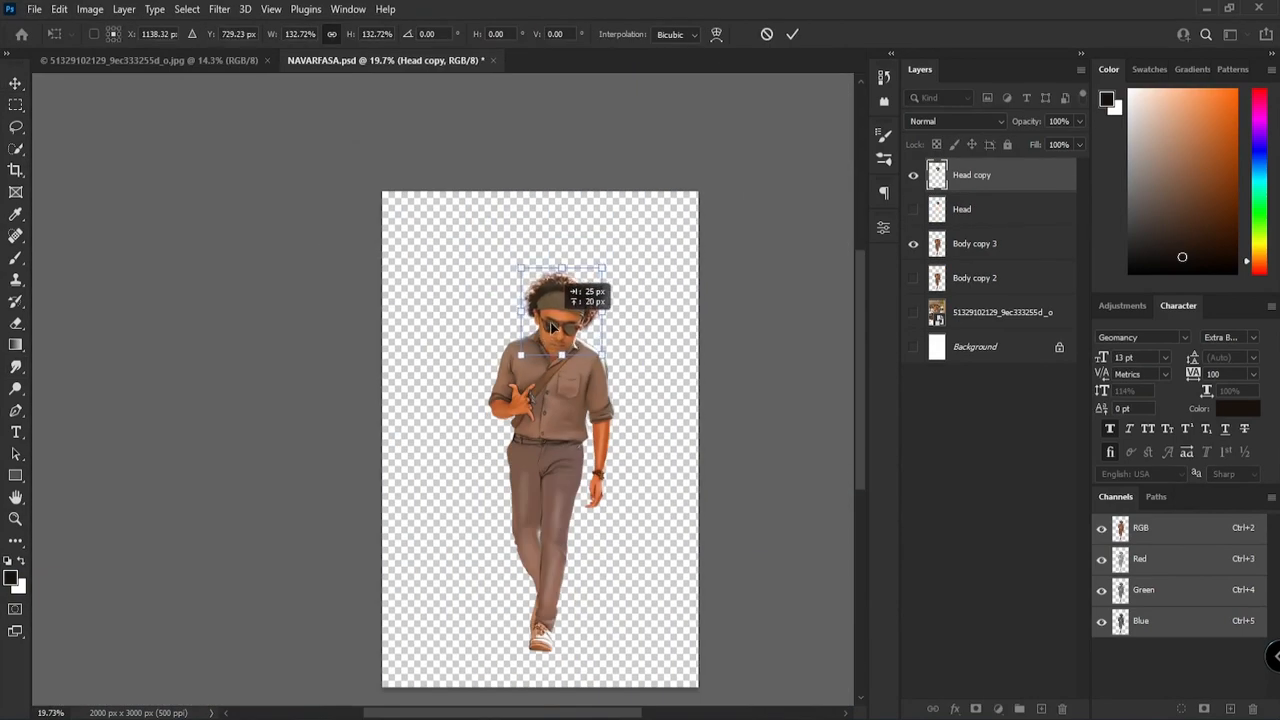
scroll(607, 258, "up", 4)
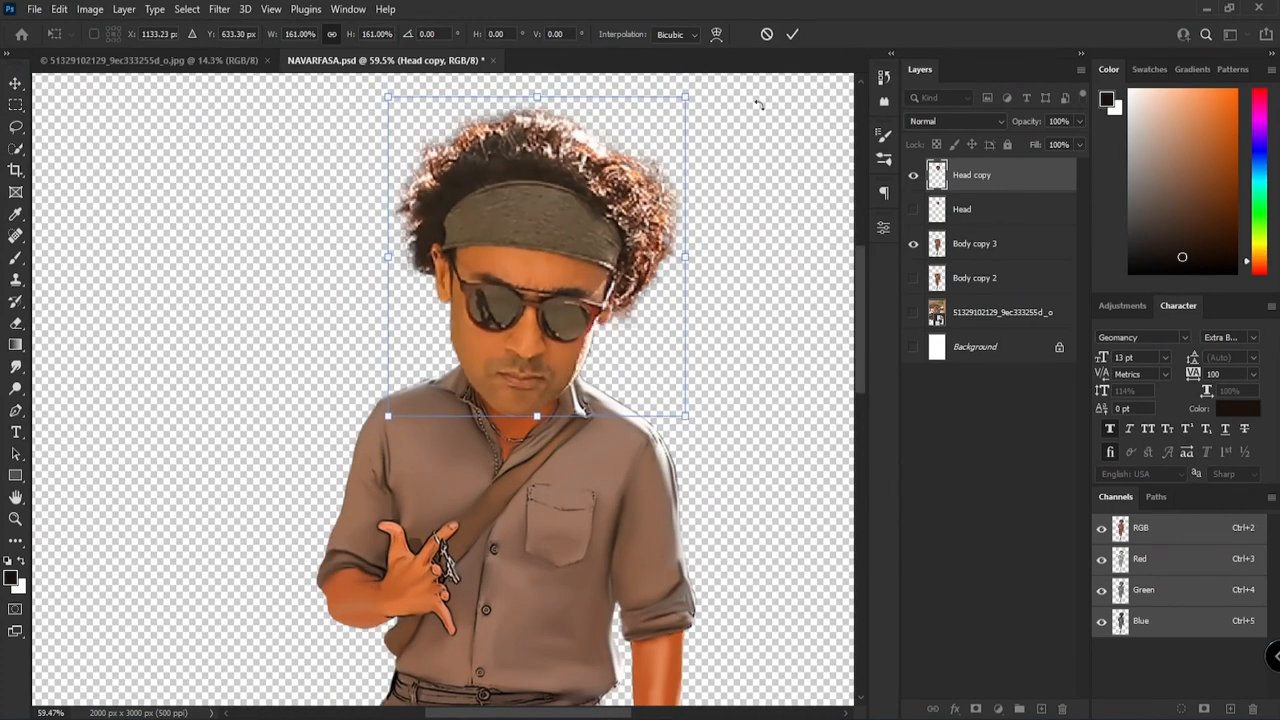
key("Return")
Step: Try to scale the Body copy 3 layer down to about 96% beneath the enlarged head
scroll(655, 275, "down", 4)
left_click(641, 334)
left_click_drag(663, 250, 657, 263)
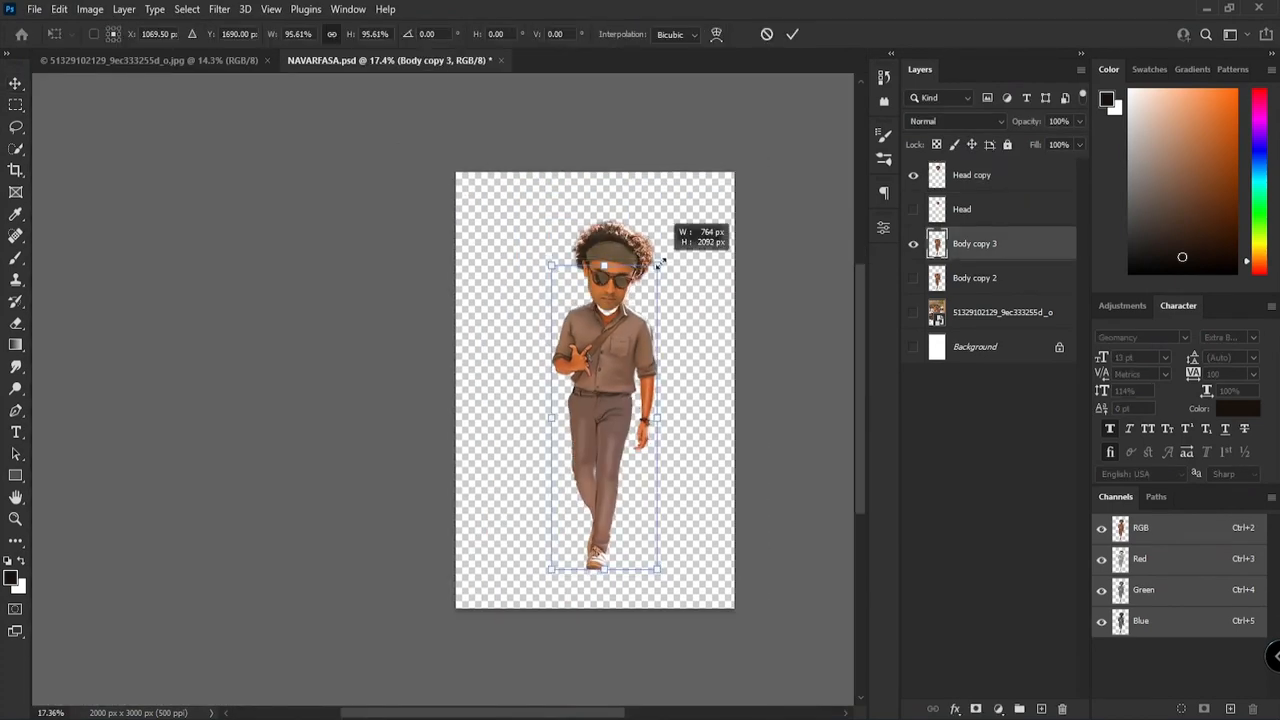
key("Return")
left_click(734, 294)
scroll(600, 260, "up", 3)
scroll(598, 262, "up", 7)
left_click(818, 252)
scroll(612, 285, "down", 7)
Step: Hide the Head copy layer and group the Body copy 3 and Body copy 2 layers
left_click(950, 246)
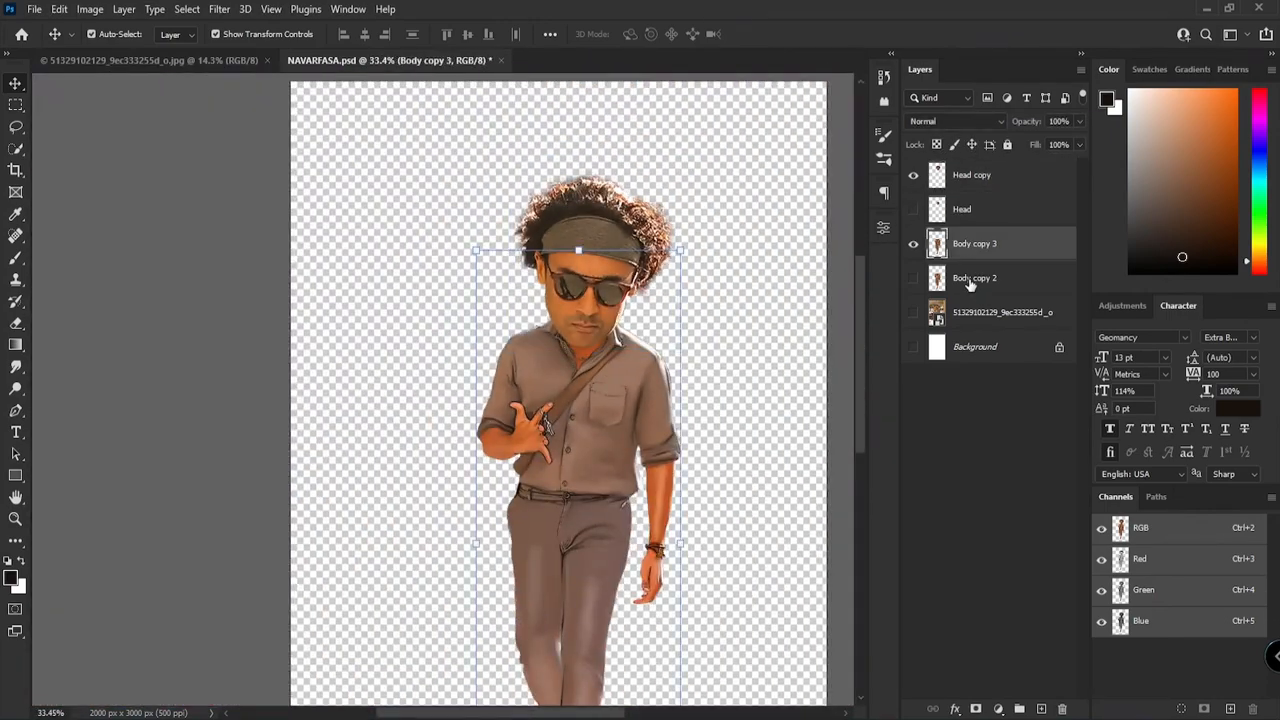
left_click(966, 274)
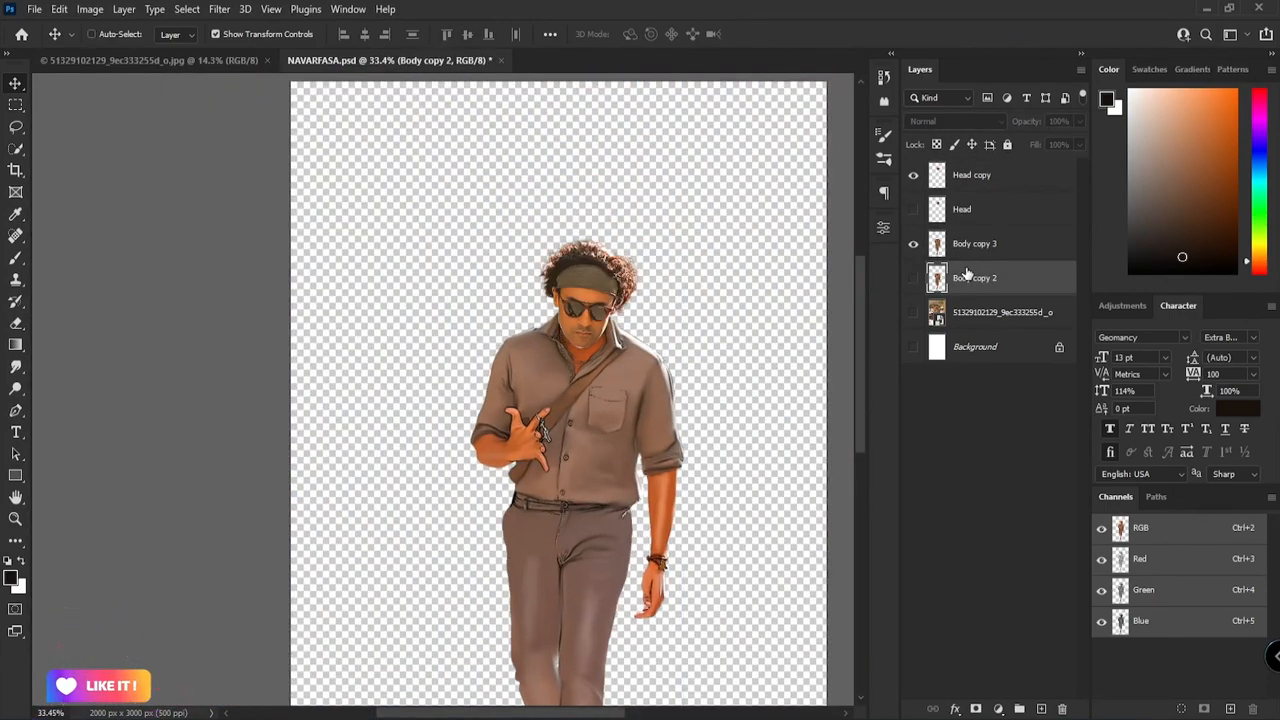
left_click(962, 210)
left_click(914, 175)
left_click(985, 245)
left_click(994, 277, "shift")
key("ctrl+g")
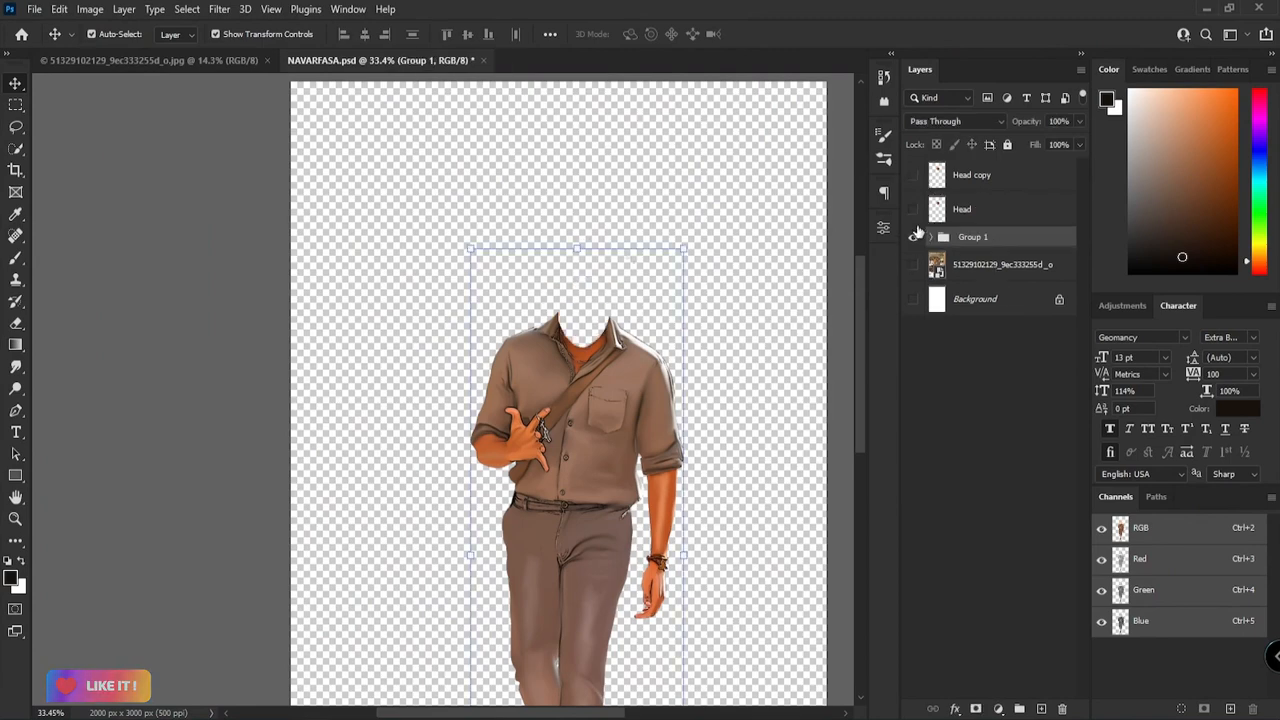
Step: Show the Head copy layer again, enlarge the head to caricature size and position it over the collar
left_click(914, 175)
left_click(736, 250)
left_click(594, 282)
left_click_drag(640, 235, 689, 180)
left_click_drag(578, 312, 588, 265)
left_click(792, 34)
key("ctrl+0")
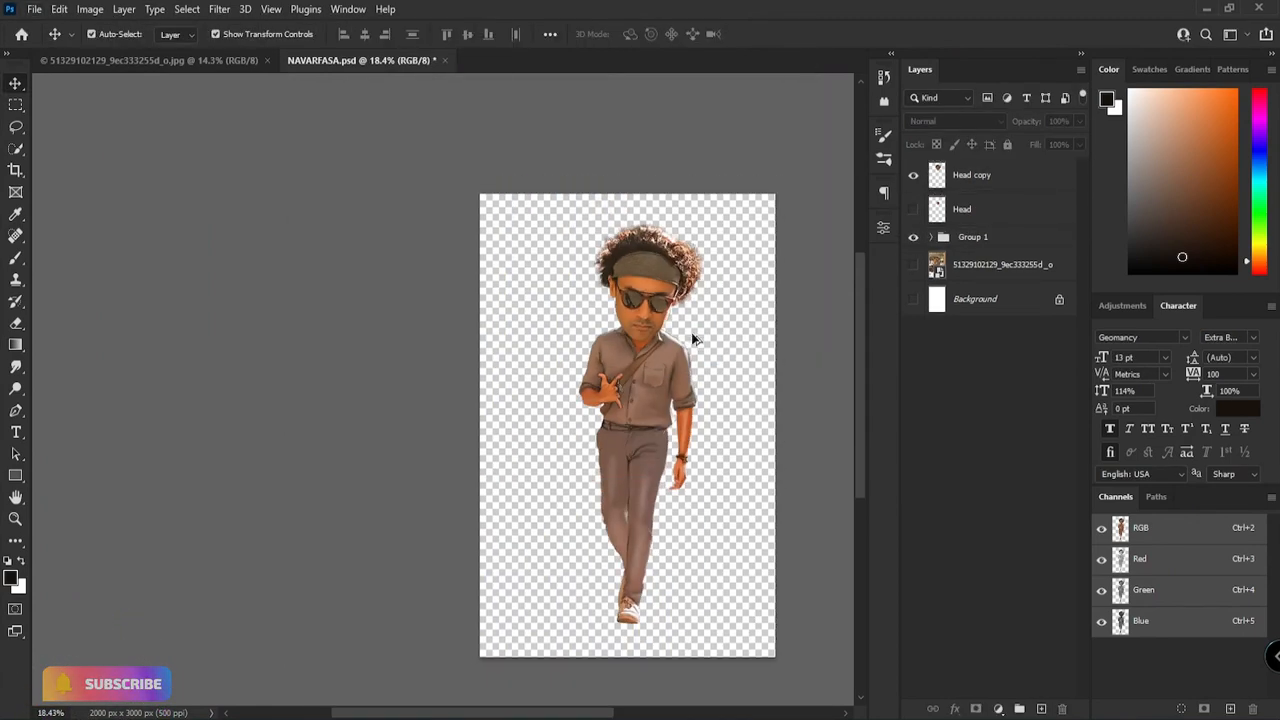
Step: Scale the head and the grouped body down together slightly so the whole figure sits lower on the canvas
left_click(975, 237, "shift")
left_click_drag(703, 217, 701, 237)
left_click(792, 34)
key("ctrl+plus")
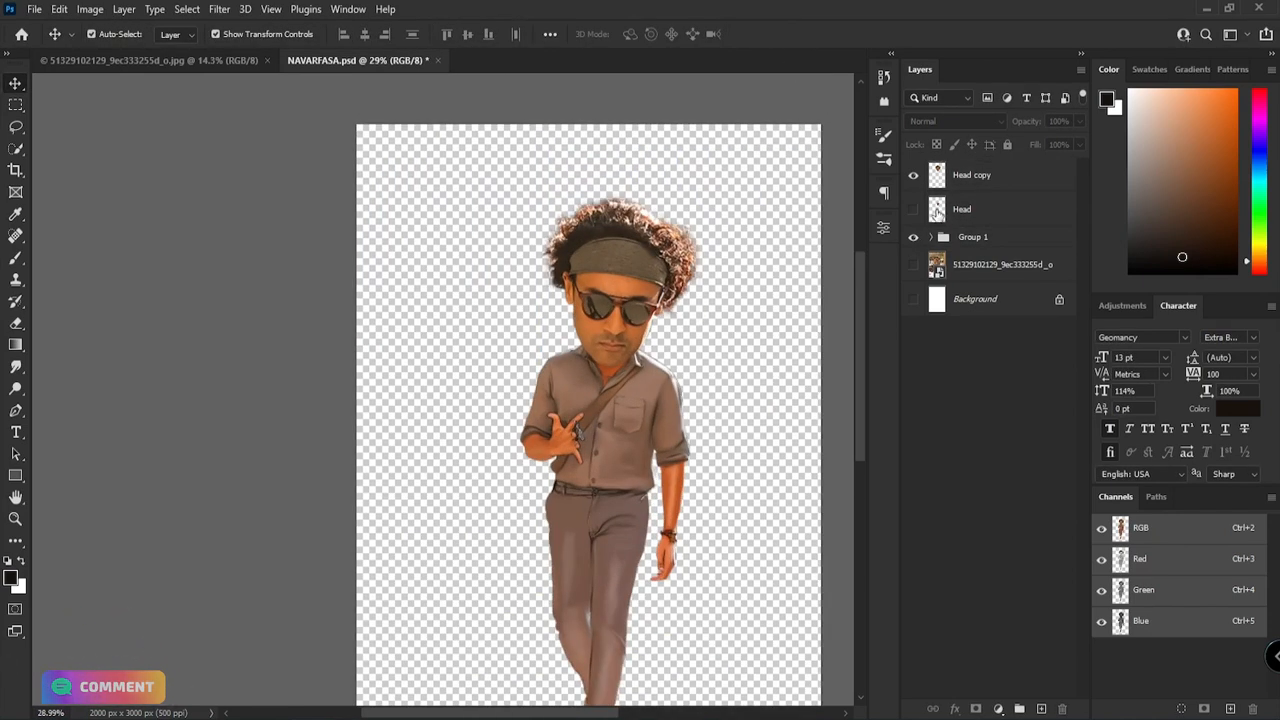